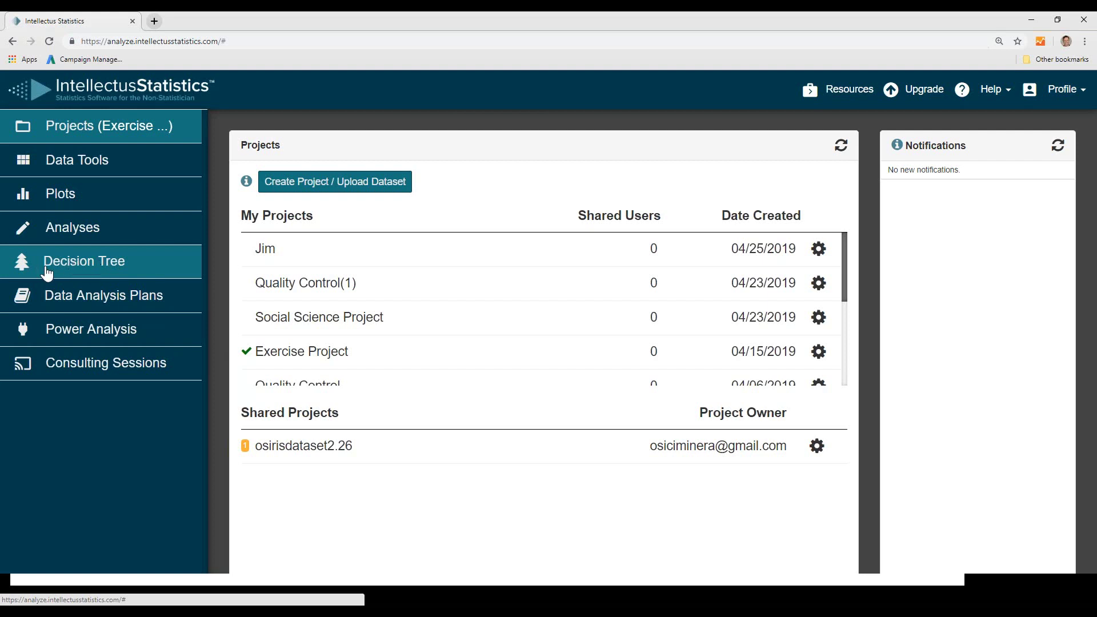
- In the Decision Tree, try the Predict an Outcome > Scale path, then restart
{"action": "left_click", "coordinate": [69, 272]}
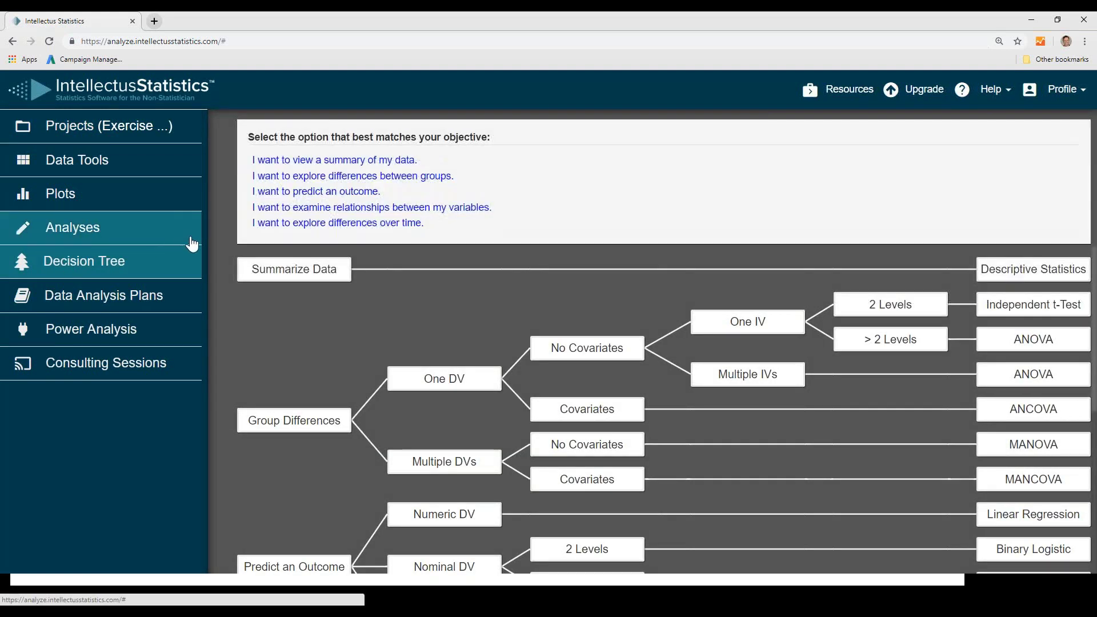
{"action": "left_click", "coordinate": [303, 192]}
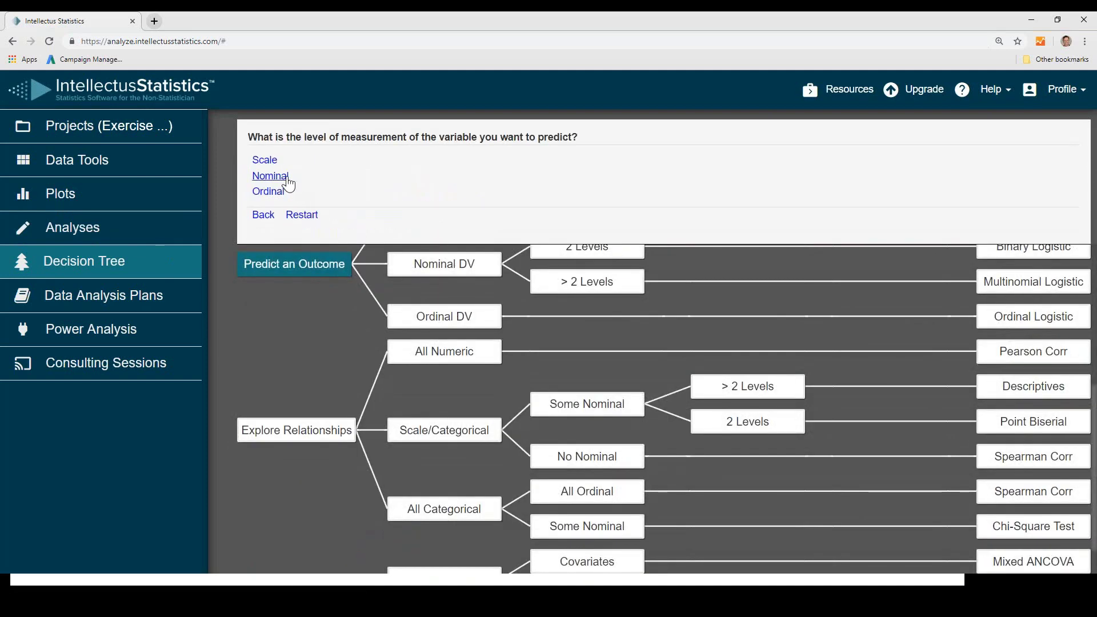
{"action": "left_click", "coordinate": [264, 160]}
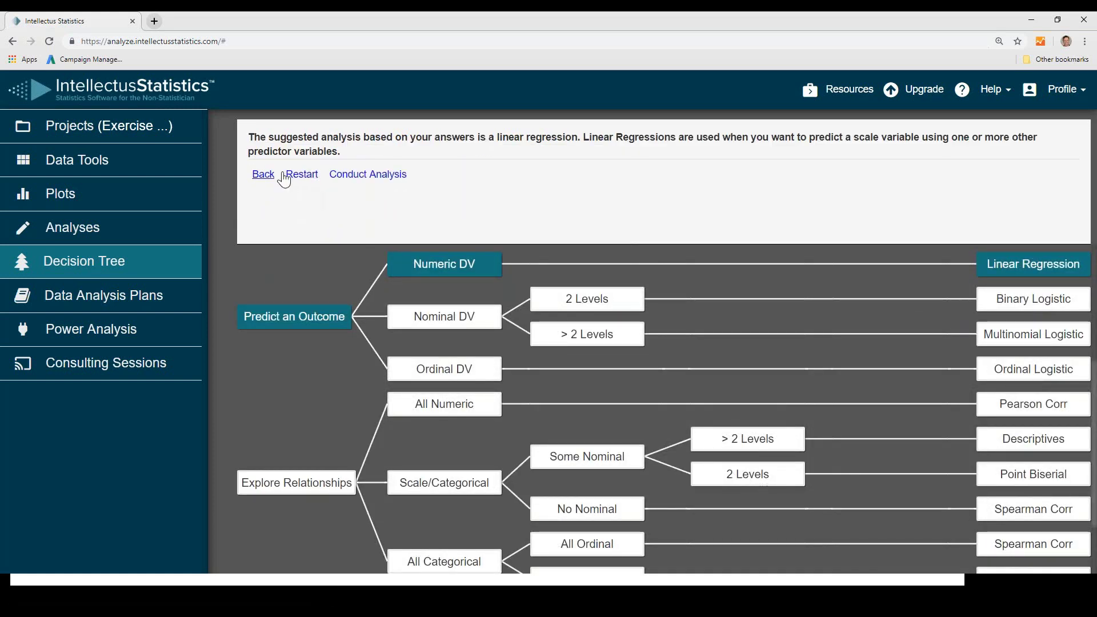
{"action": "left_click", "coordinate": [312, 177]}
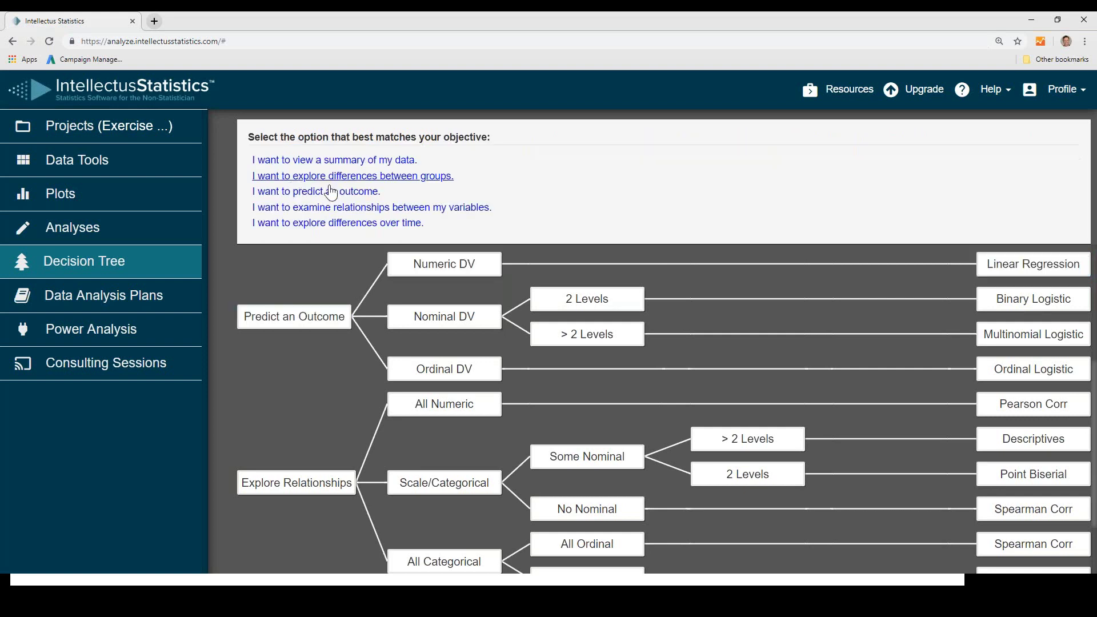
- Choose differences over time, no between-subject factors and two repeated measures to reach Paired t-Test
{"action": "left_click", "coordinate": [323, 226]}
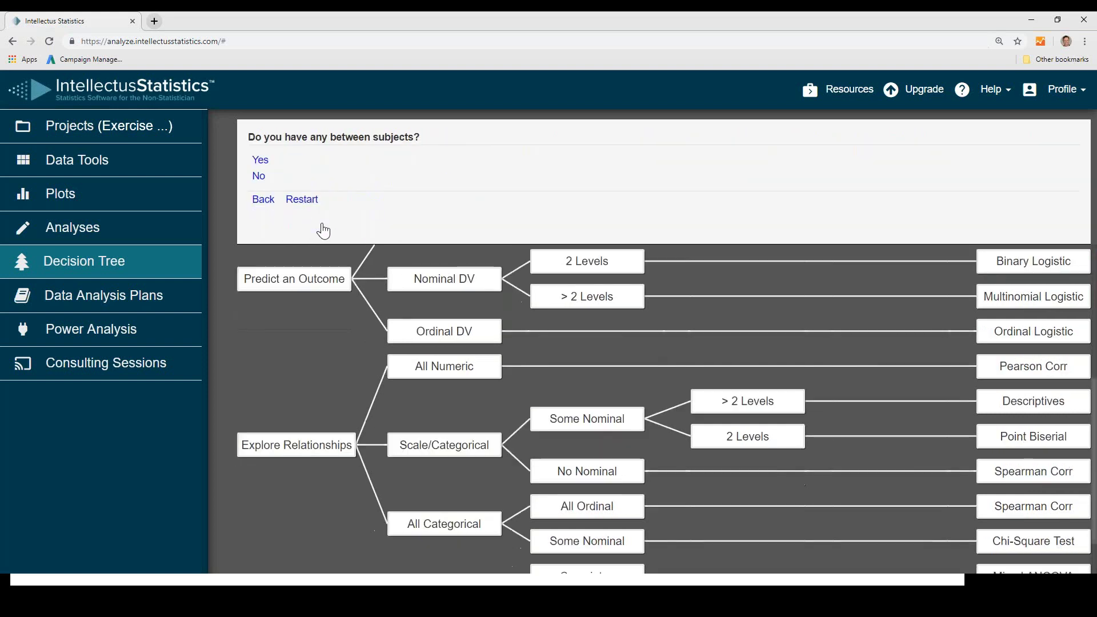
{"action": "left_click", "coordinate": [260, 178]}
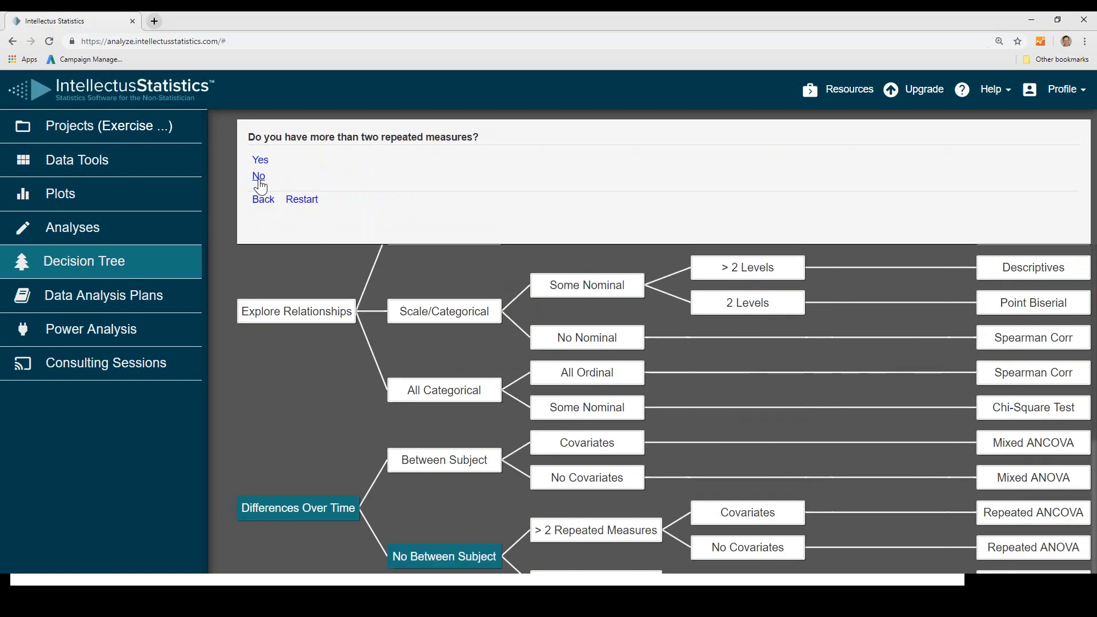
{"action": "left_click", "coordinate": [259, 179]}
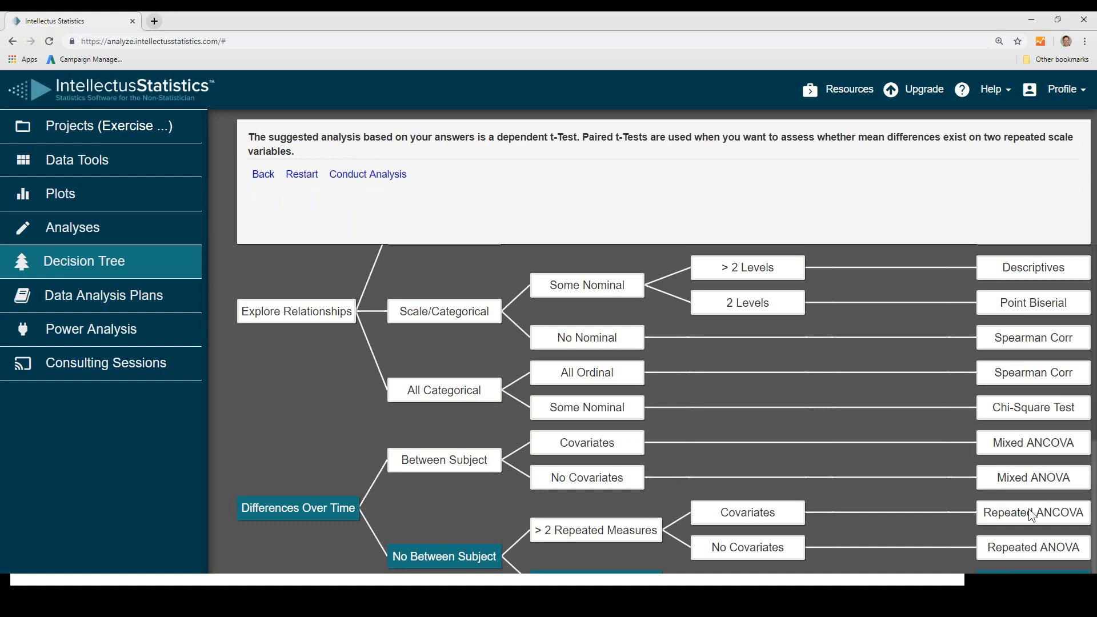
{"action": "scroll", "coordinate": [989, 592], "scroll_direction": "down", "scroll_amount": 1}
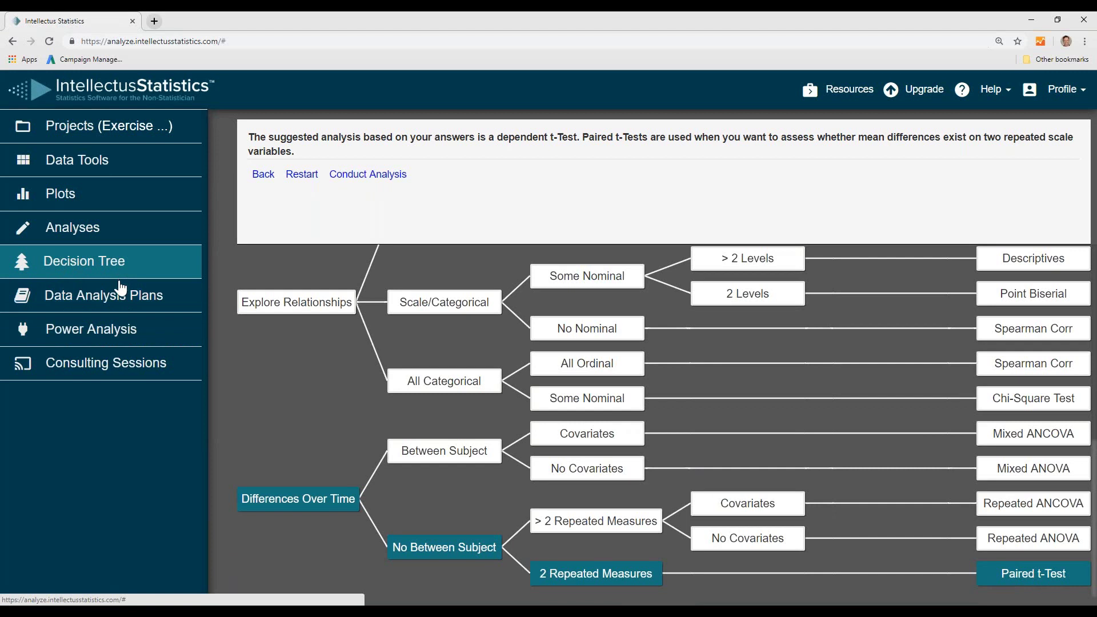
- Scroll through the t-Tests > Paired Samples t Test analysis plan, then go back to Decision Tree
{"action": "left_click", "coordinate": [78, 304]}
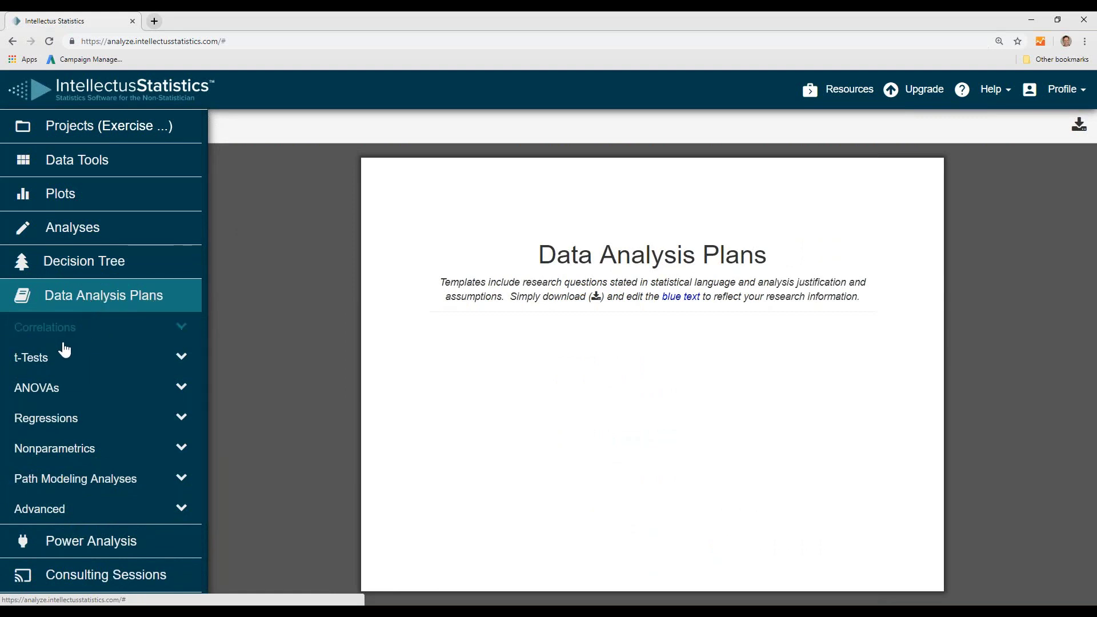
{"action": "left_click", "coordinate": [29, 364]}
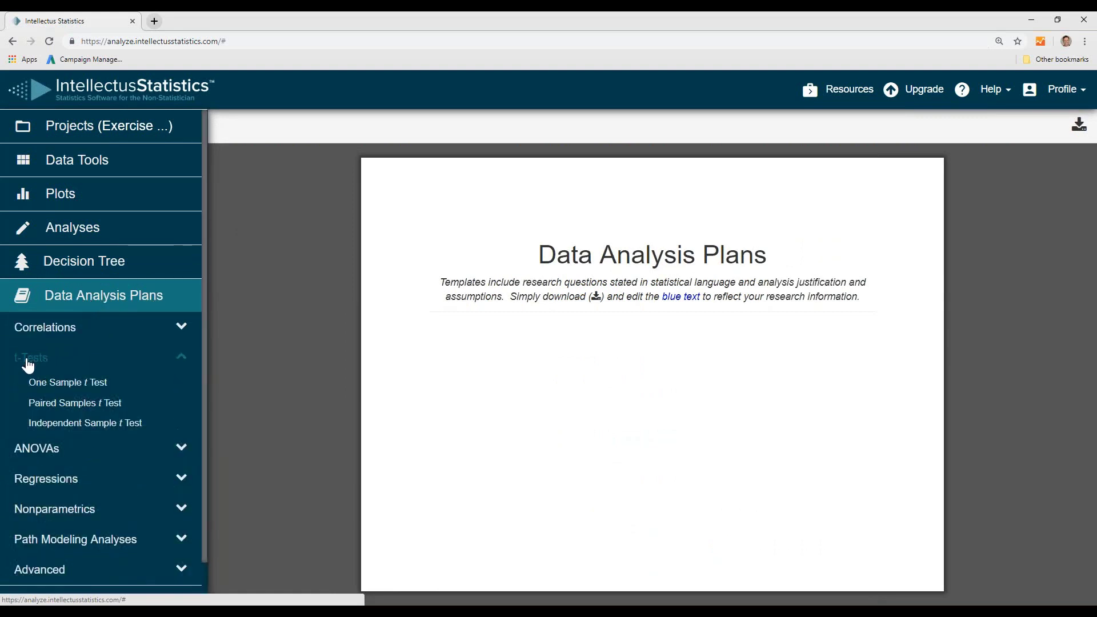
{"action": "left_click", "coordinate": [64, 406]}
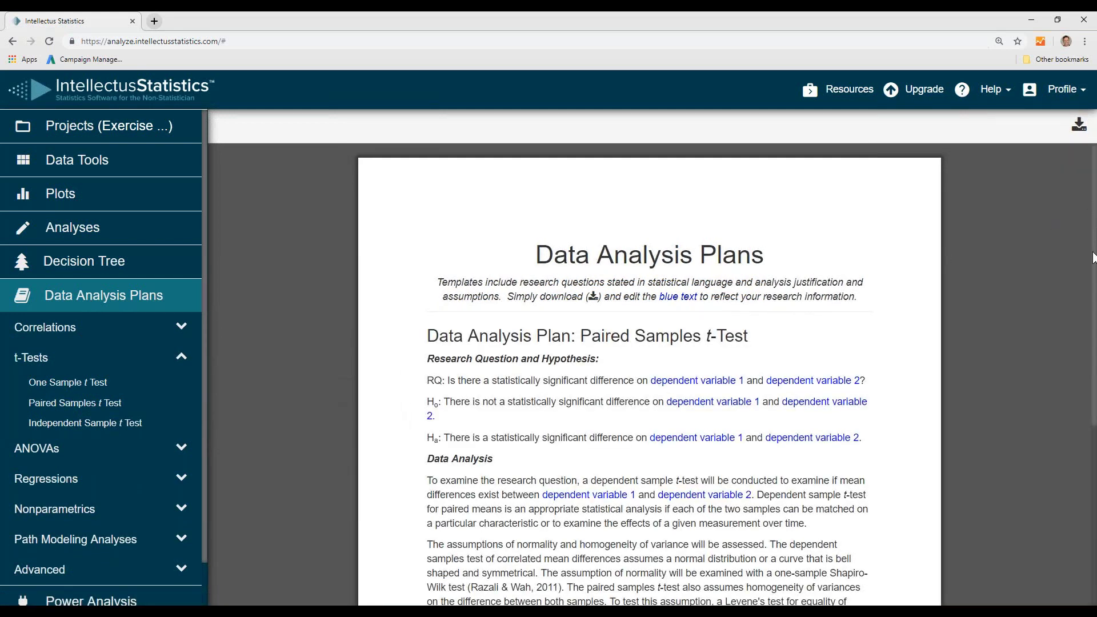
{"action": "left_click_drag", "start_coordinate": [1094, 262], "coordinate": [1089, 321]}
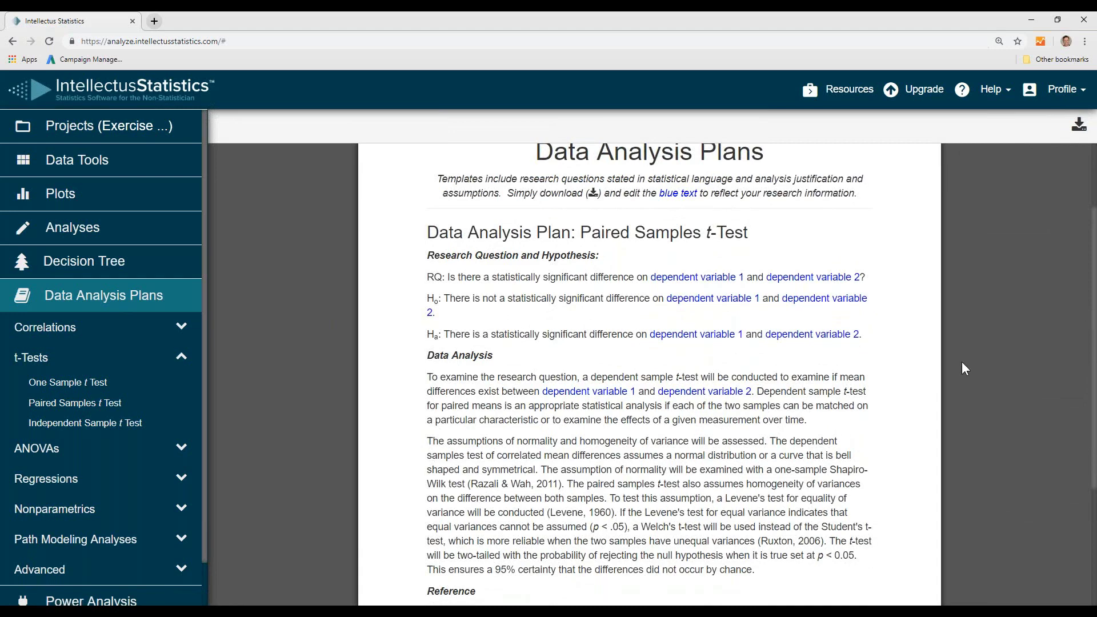
{"action": "scroll", "coordinate": [583, 435], "scroll_direction": "down", "scroll_amount": 3}
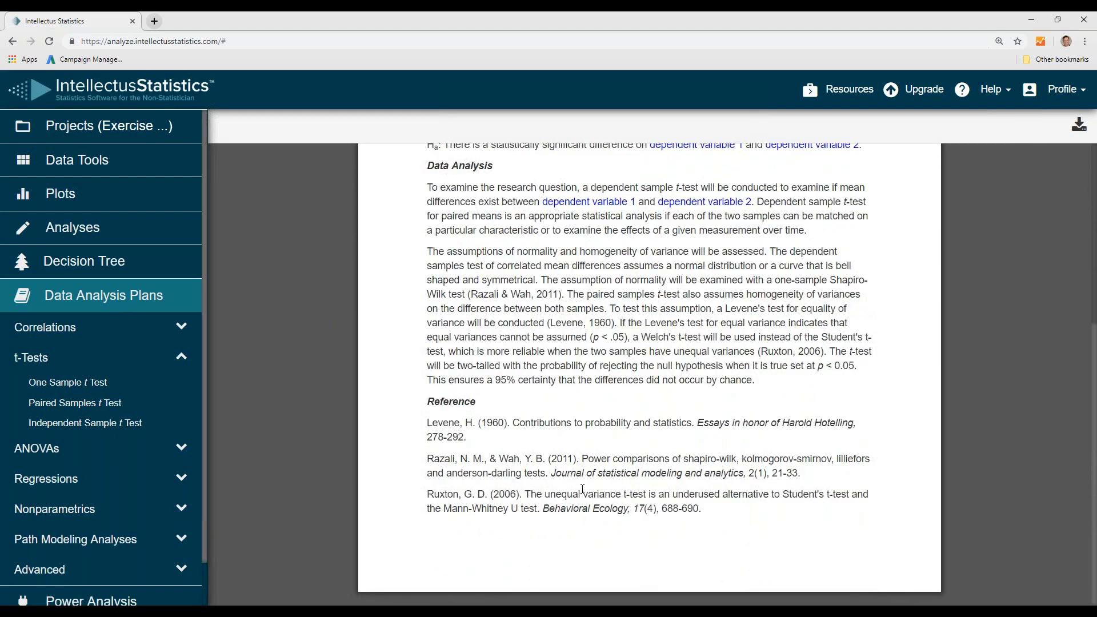
{"action": "left_click", "coordinate": [70, 261]}
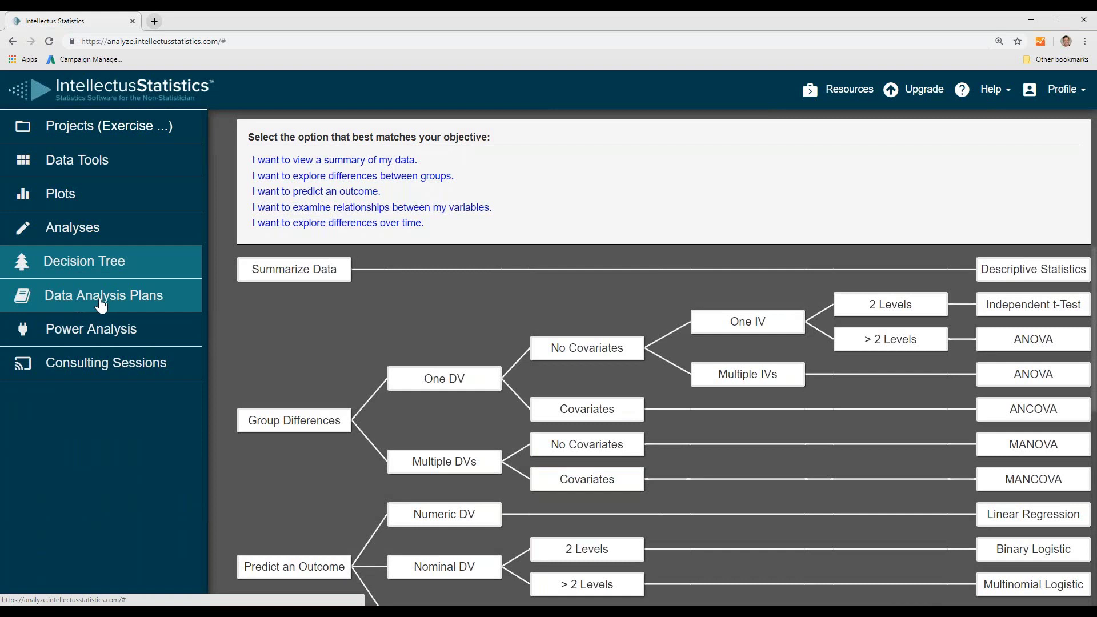
- Bring up the Power Analysis > t-Tests > Paired Samples t Test sample-size write-up
{"action": "left_click", "coordinate": [75, 337]}
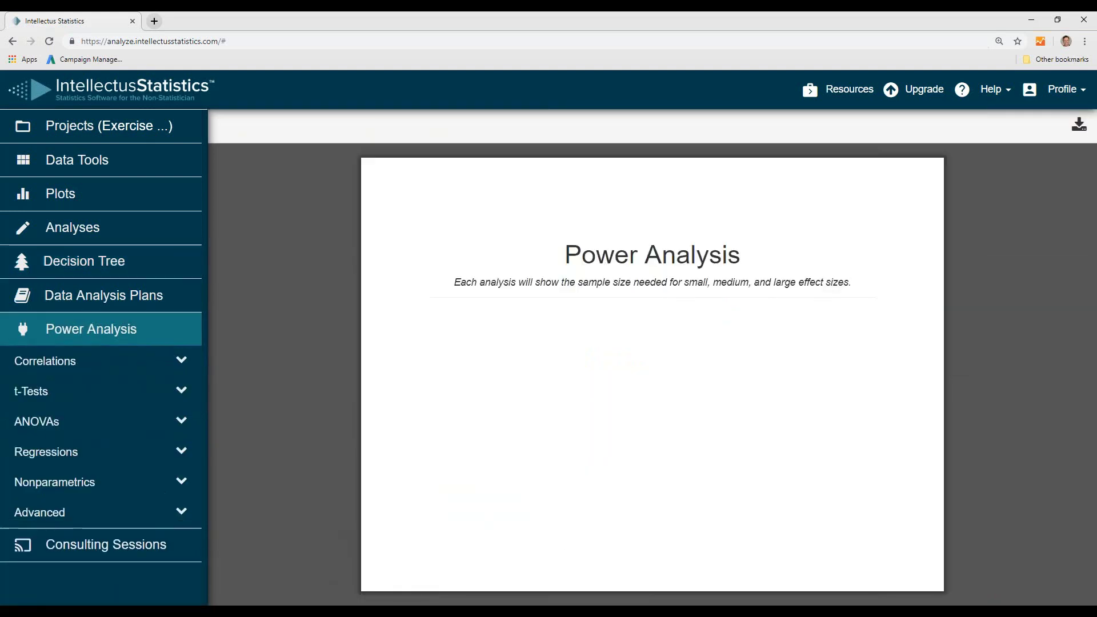
{"action": "left_click", "coordinate": [30, 395]}
{"action": "left_click", "coordinate": [66, 439]}
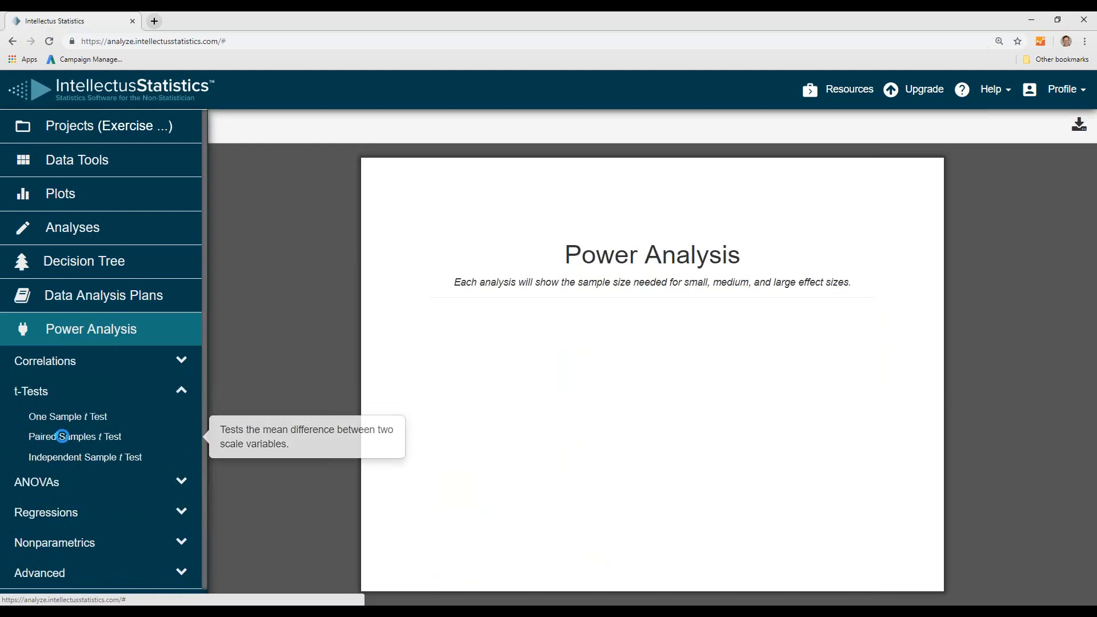
{"action": "scroll", "coordinate": [1084, 228], "scroll_direction": "down", "scroll_amount": 2}
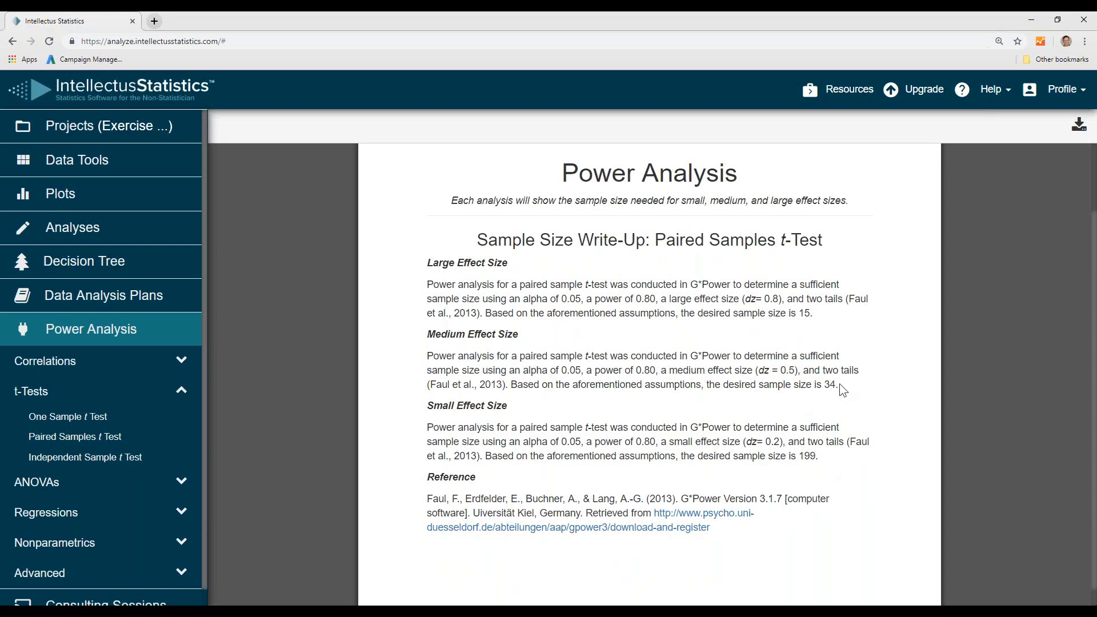
- Select the Medium Effect Size paragraph (34 participants), then return to Projects
{"action": "left_click_drag", "start_coordinate": [839, 385], "coordinate": [396, 335]}
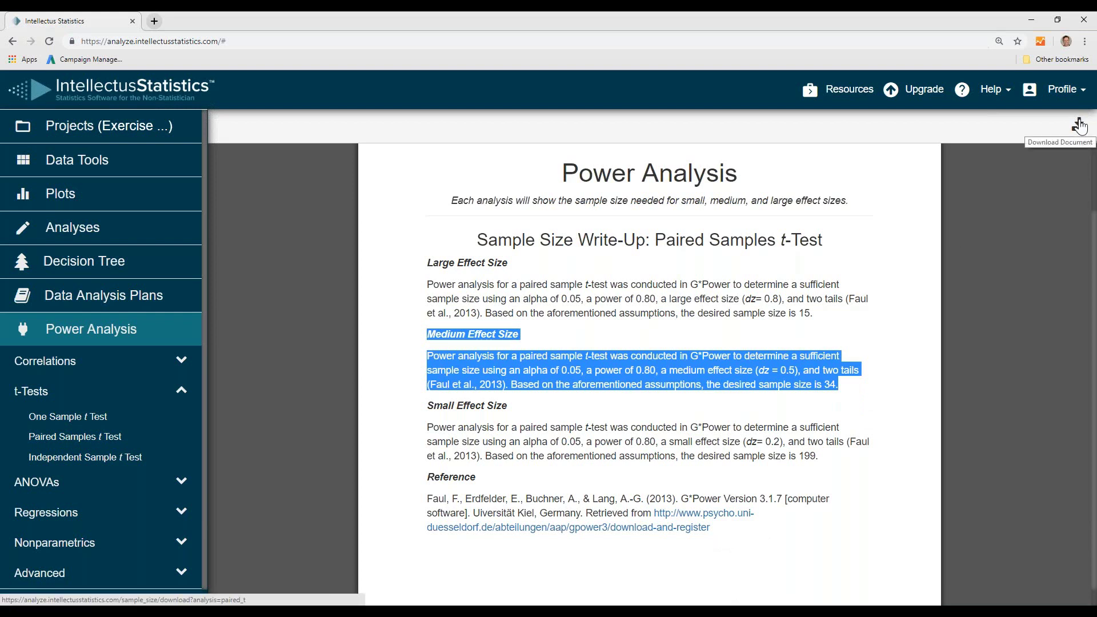
{"action": "left_click", "coordinate": [890, 222]}
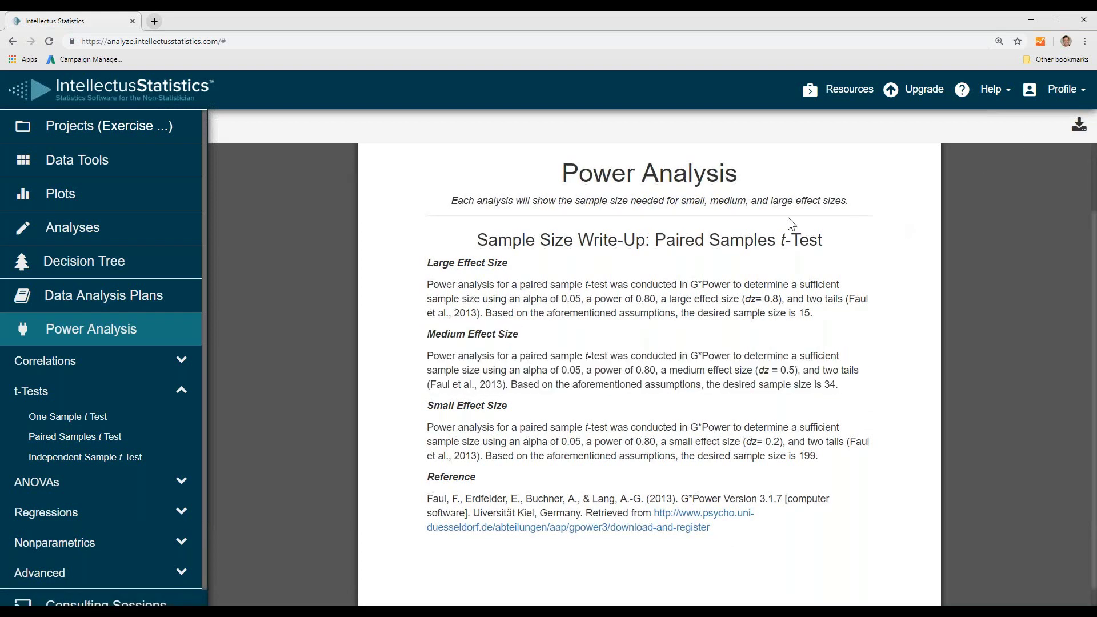
{"action": "left_click", "coordinate": [66, 136]}
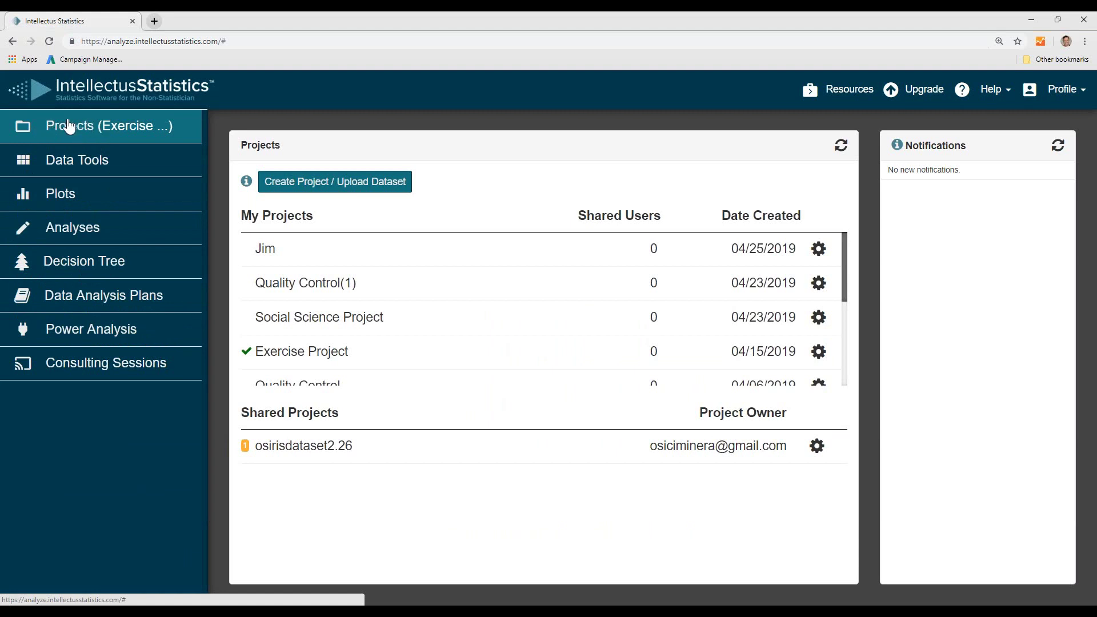
- Create a new project named 'Jim' and continue to the Upload Dataset options
{"action": "left_click", "coordinate": [324, 176]}
{"action": "left_click", "coordinate": [376, 168]}
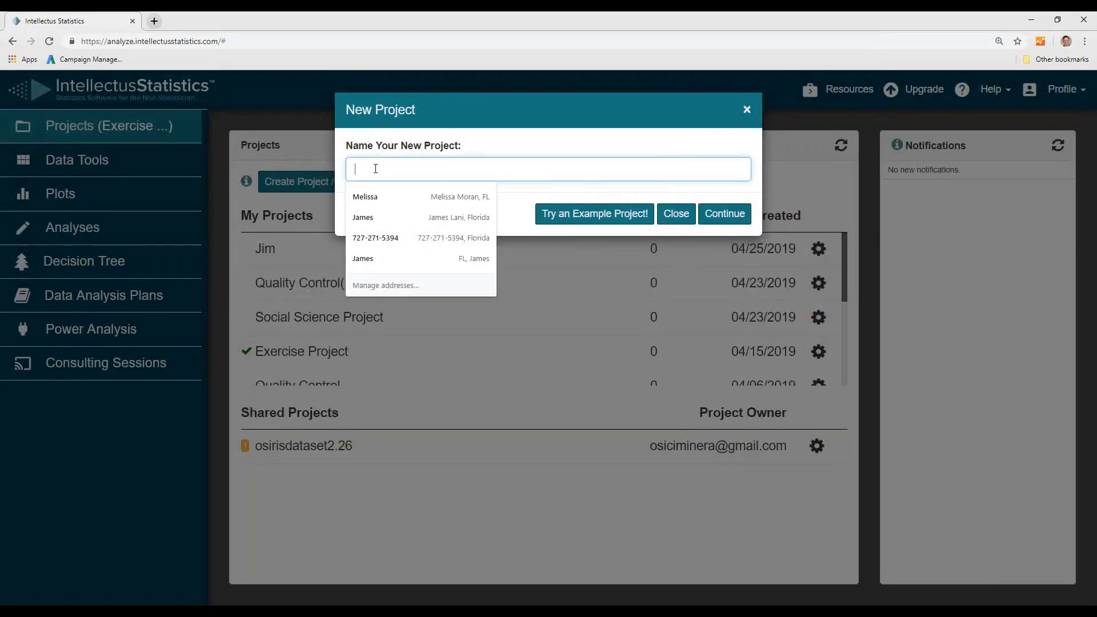
{"action": "type", "text": "Jim"}
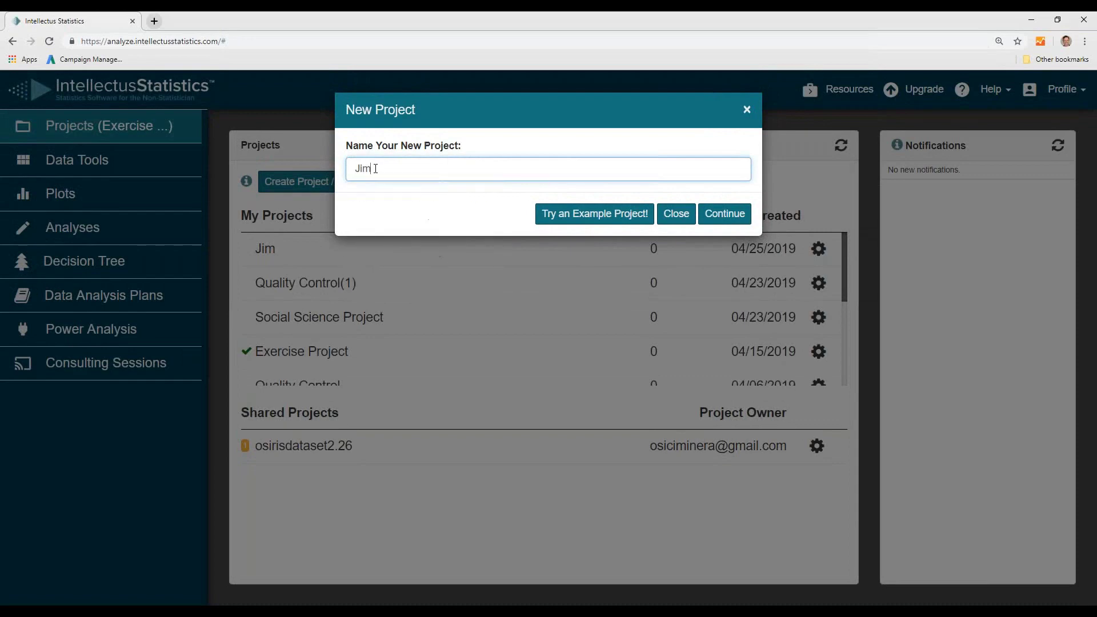
{"action": "left_click", "coordinate": [725, 213]}
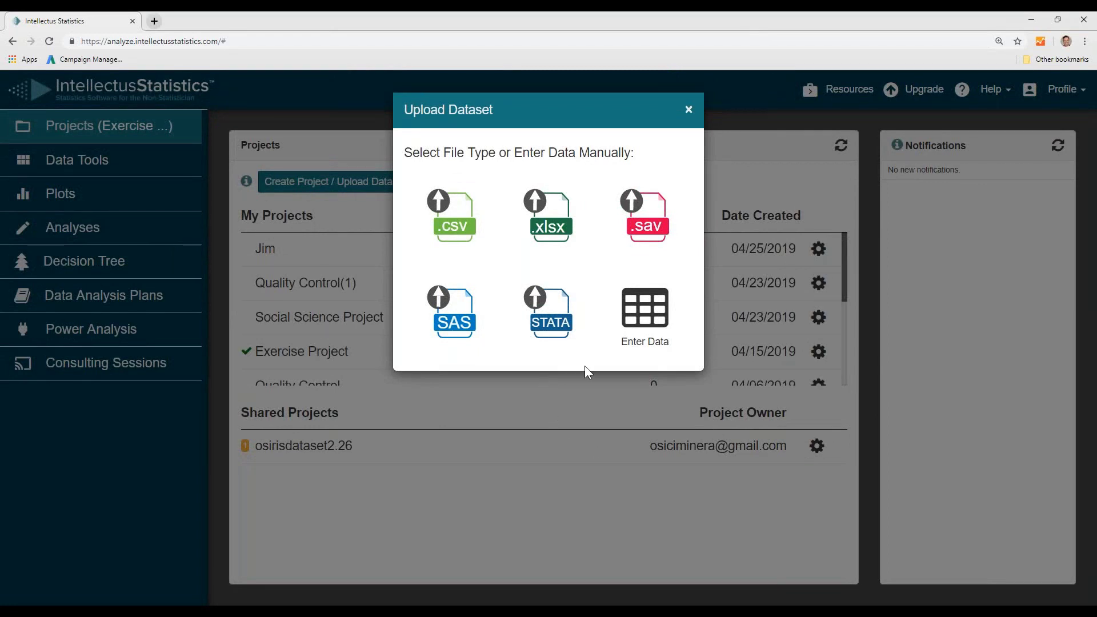
- Choose manual data entry and name columns A and B as V1 and V2
{"action": "mouse_move", "coordinate": [647, 341]}
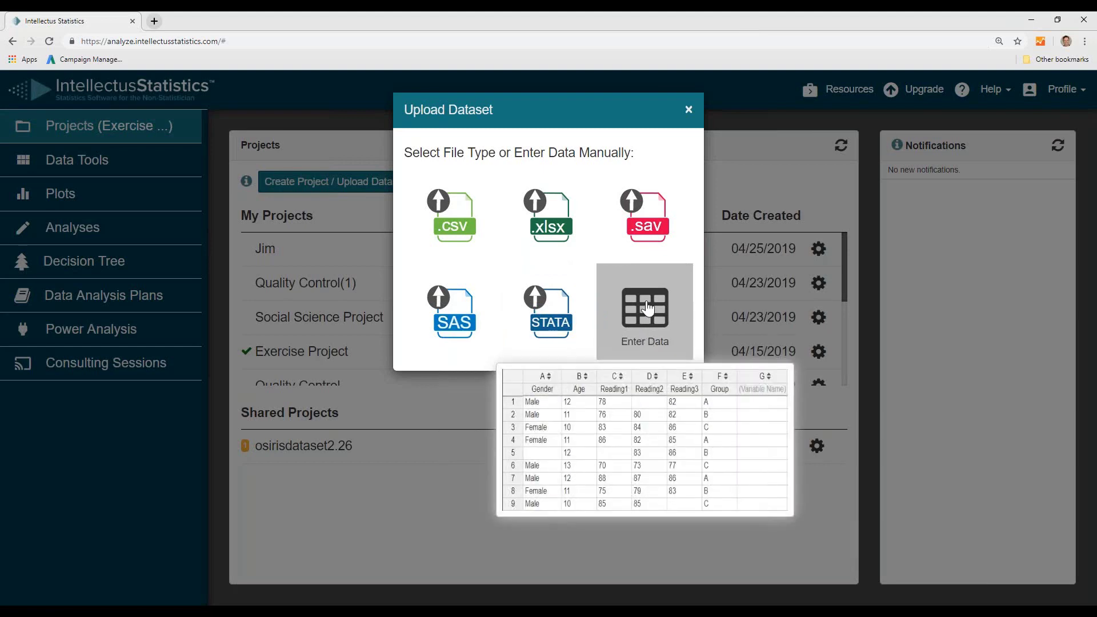
{"action": "left_click", "coordinate": [647, 309]}
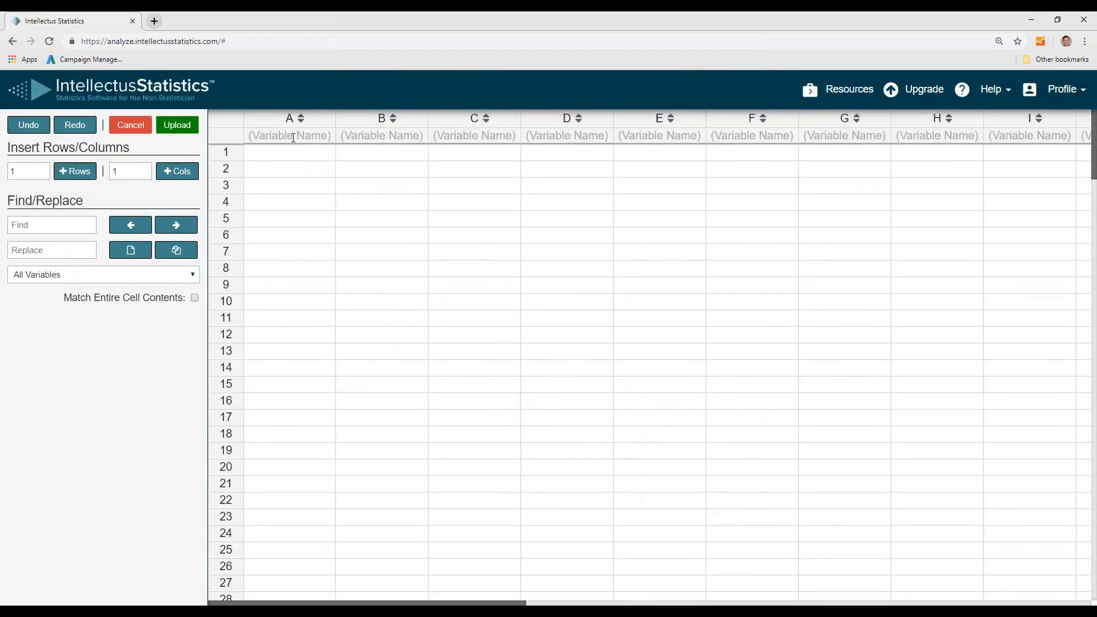
{"action": "left_click", "coordinate": [293, 137]}
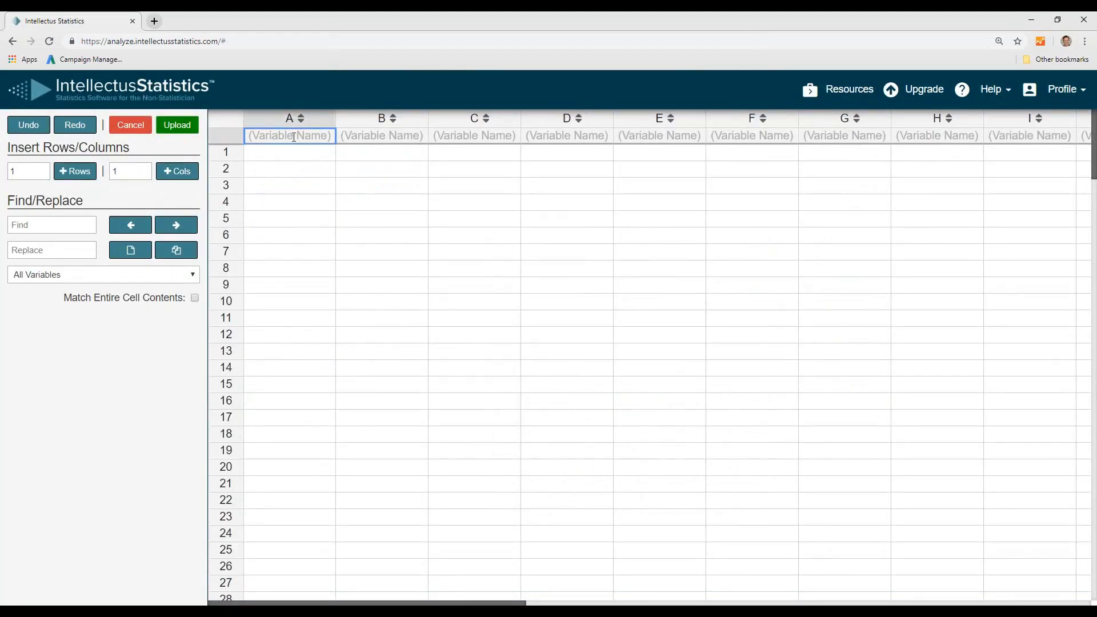
{"action": "type", "text": "V1"}
{"action": "left_click", "coordinate": [381, 135]}
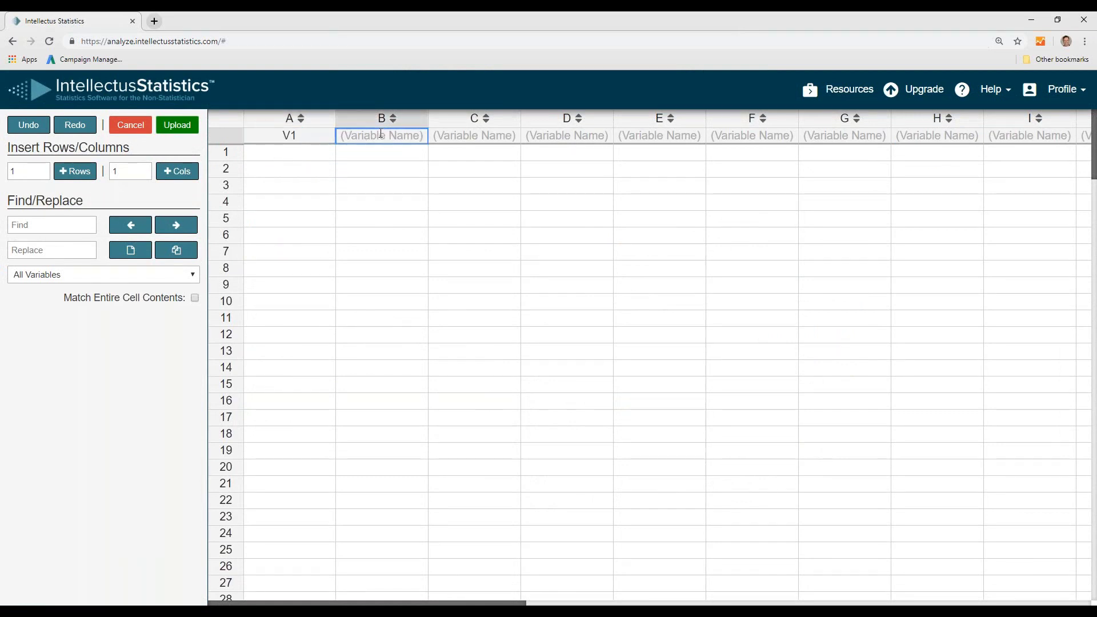
{"action": "type", "text": "V2"}
- Enter a, b, c into cells A1 to A3 under V1
{"action": "left_click", "coordinate": [290, 153]}
{"action": "type", "text": "a"}
{"action": "key", "text": "Return"}
{"action": "type", "text": "b"}
{"action": "key", "text": "Return"}
{"action": "type", "text": "c"}
{"action": "key", "text": "Return"}
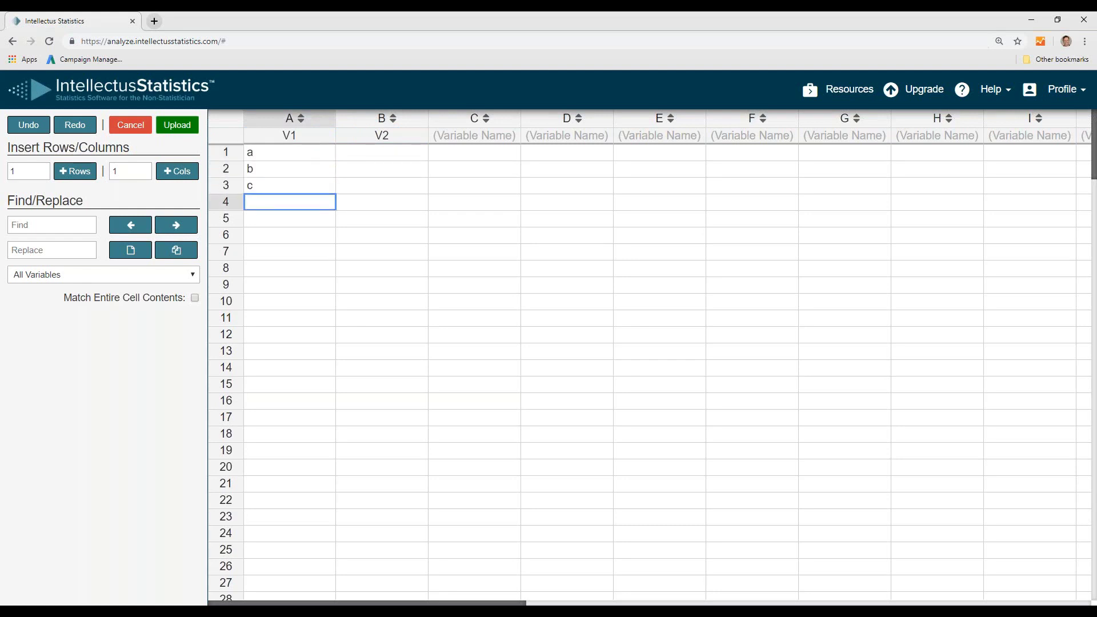
{"action": "key", "text": "Up"}
- Enter 1, 2, 3 into cells B1 to B3 under V2
{"action": "left_click", "coordinate": [382, 152]}
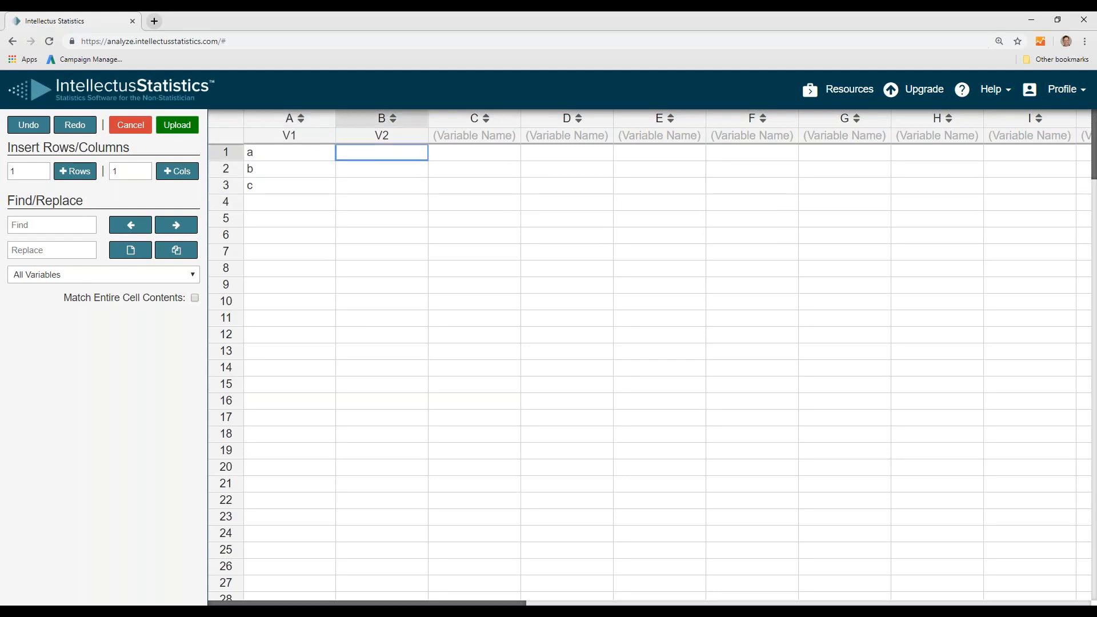
{"action": "type", "text": "1"}
{"action": "key", "text": "Return"}
{"action": "type", "text": "2"}
{"action": "key", "text": "Return"}
{"action": "key", "text": "Return"}
{"action": "type", "text": "3"}
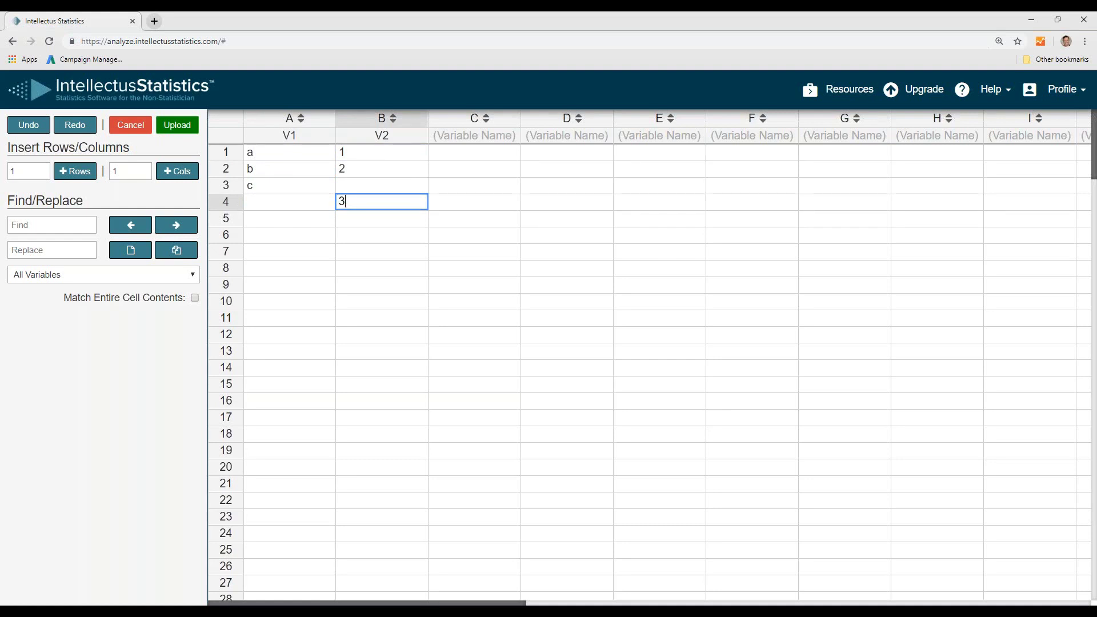
{"action": "key", "text": "Up"}
{"action": "type", "text": "3"}
{"action": "key", "text": "Return"}
- Upload the entered data and accept V1 as Nominal and V2 as Scale
{"action": "left_click", "coordinate": [176, 130]}
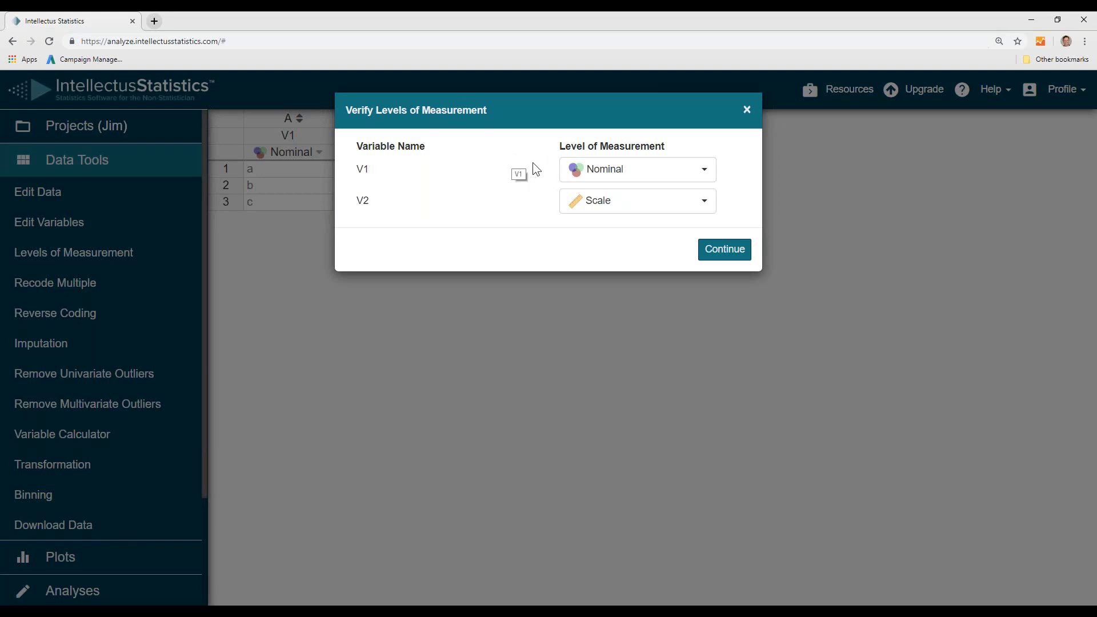
{"action": "left_click", "coordinate": [726, 253]}
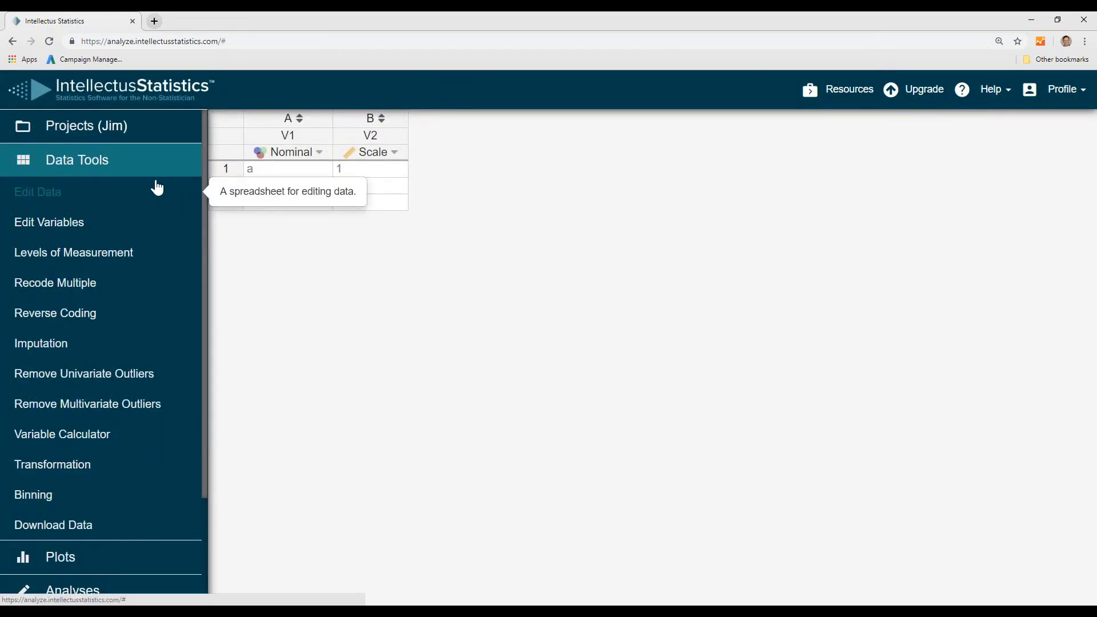
- From Projects, create a new project named 'JIm2'
{"action": "left_click", "coordinate": [84, 127]}
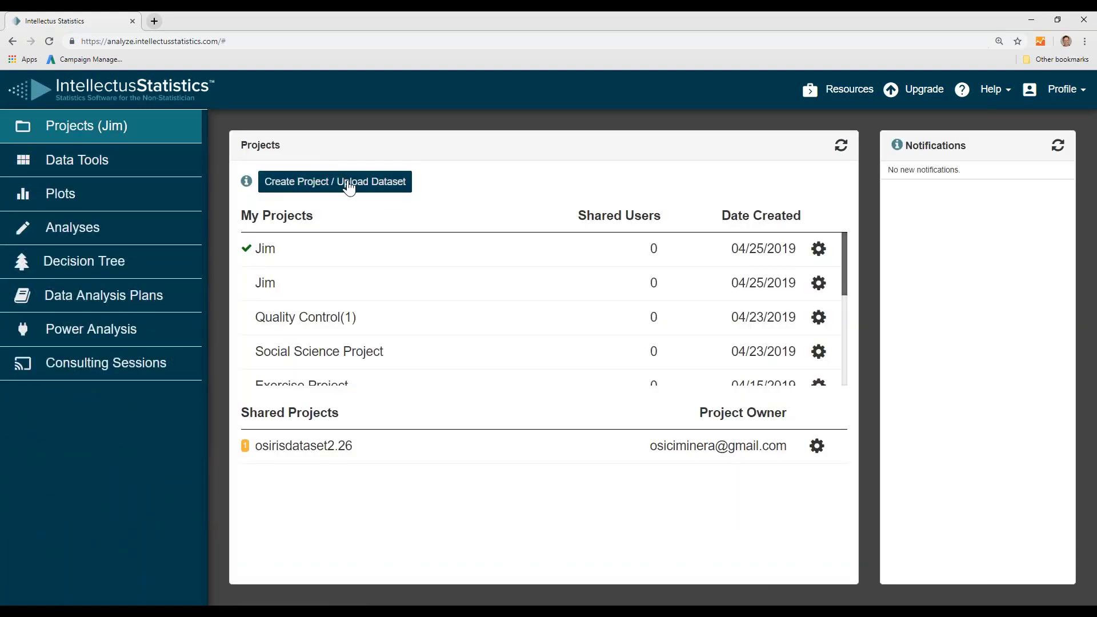
{"action": "left_click", "coordinate": [349, 184]}
{"action": "left_click", "coordinate": [376, 171]}
{"action": "type", "text": "JIm2"}
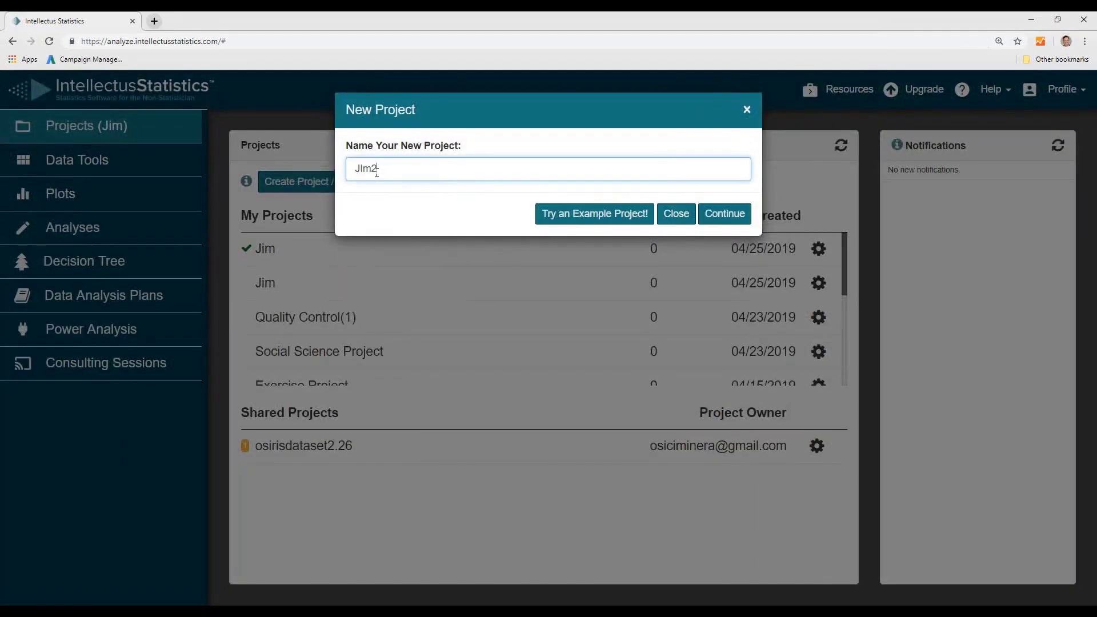
{"action": "left_click", "coordinate": [724, 217]}
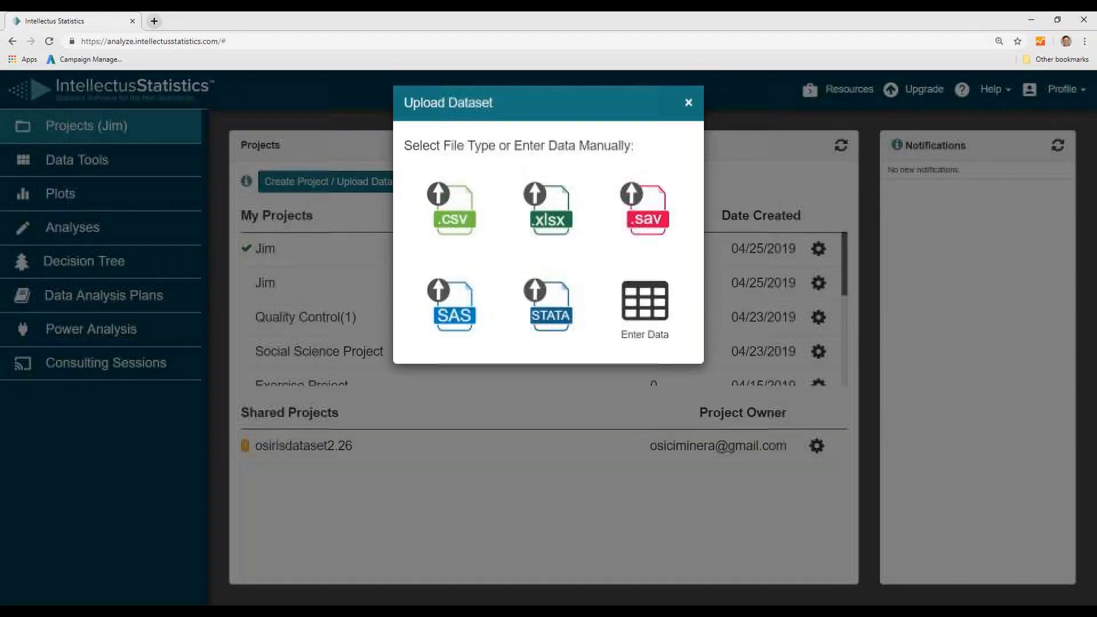
- Upload the Exercise Project CSV file as the project's dataset
{"action": "mouse_move", "coordinate": [456, 227]}
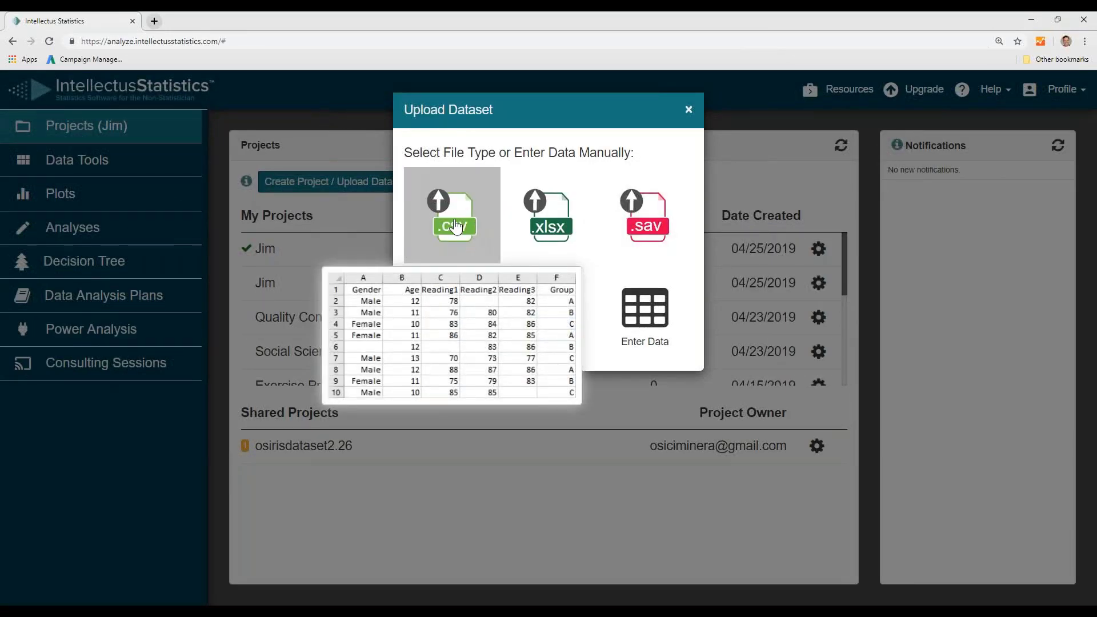
{"action": "left_click", "coordinate": [456, 227]}
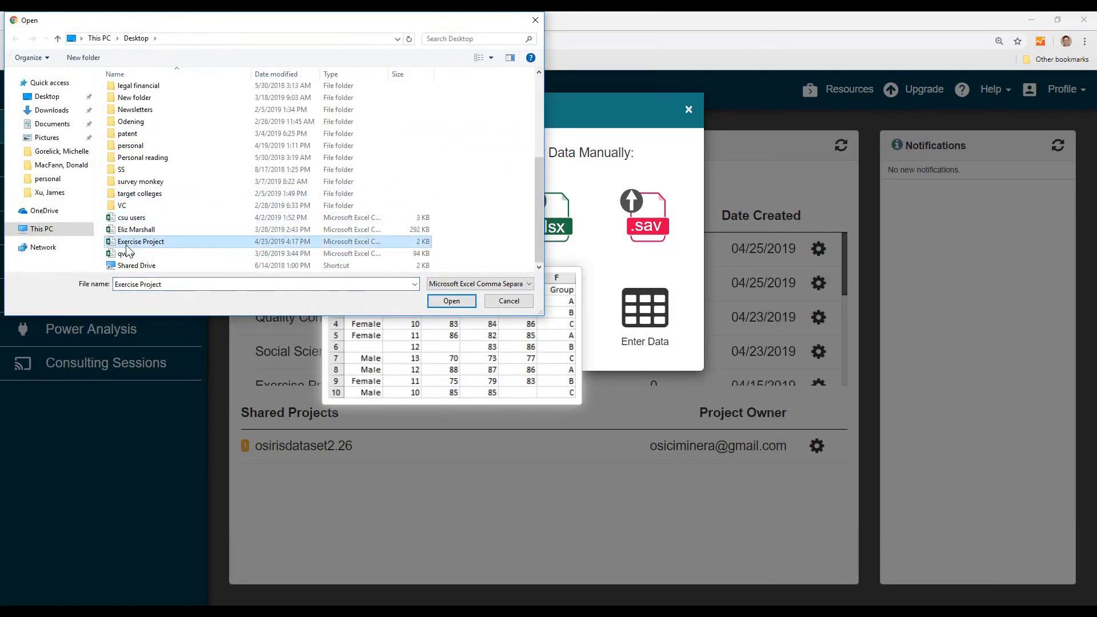
{"action": "left_click", "coordinate": [449, 301]}
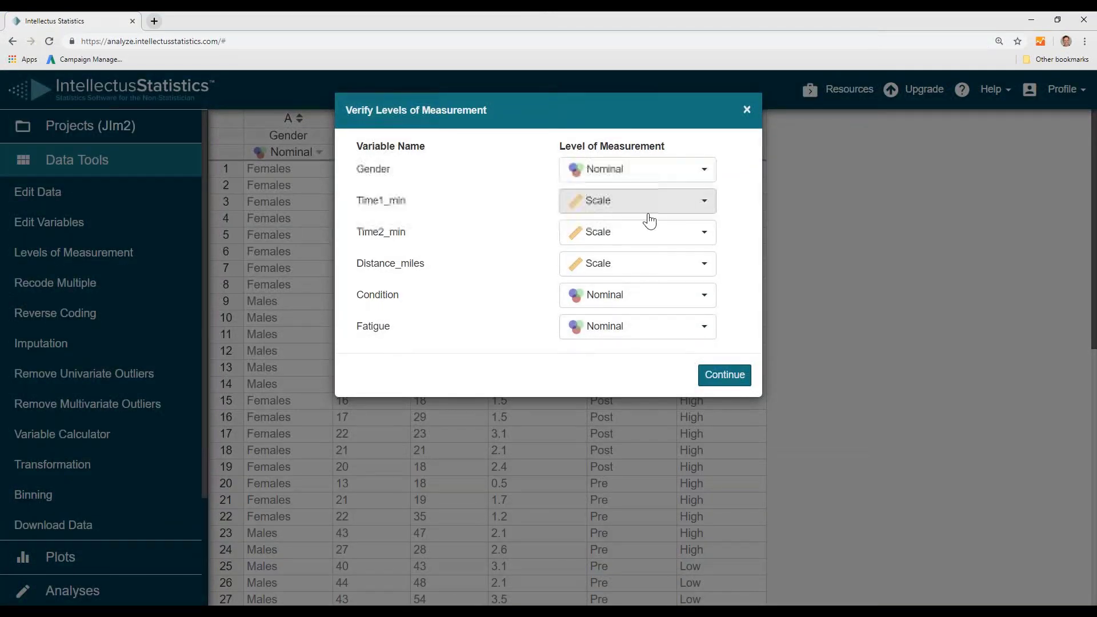
- Keep the suggested Nominal and Scale levels for the six Exercise Project variables and continue
{"action": "left_click", "coordinate": [724, 374]}
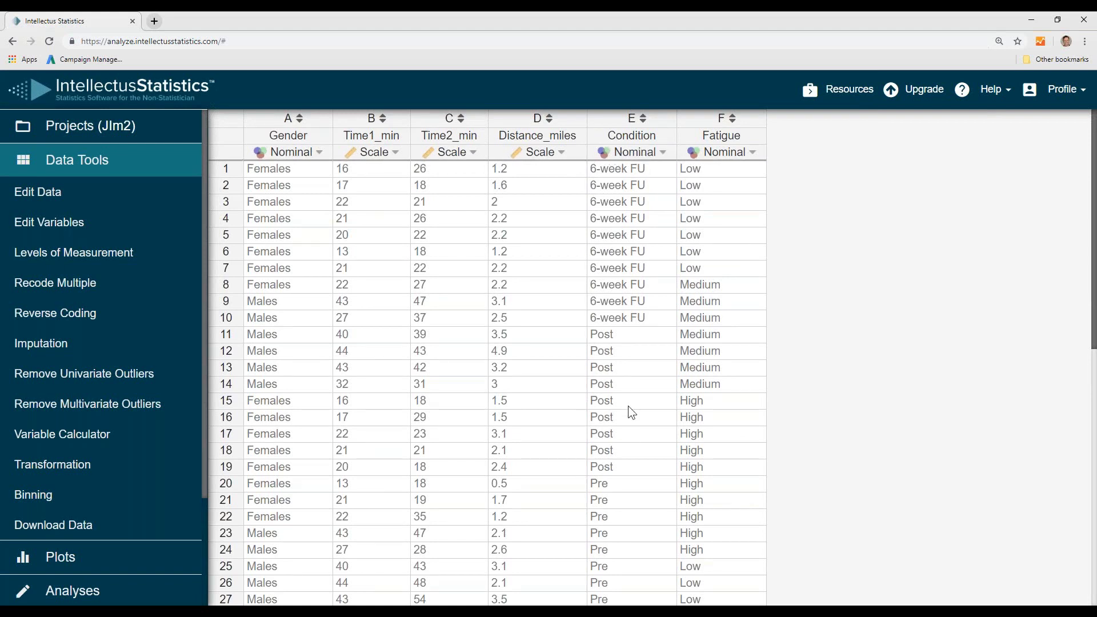
- Set Condition to Ordinal with levels ordered Pre, Post, 6-week FU, and calculate
{"action": "left_click", "coordinate": [663, 153]}
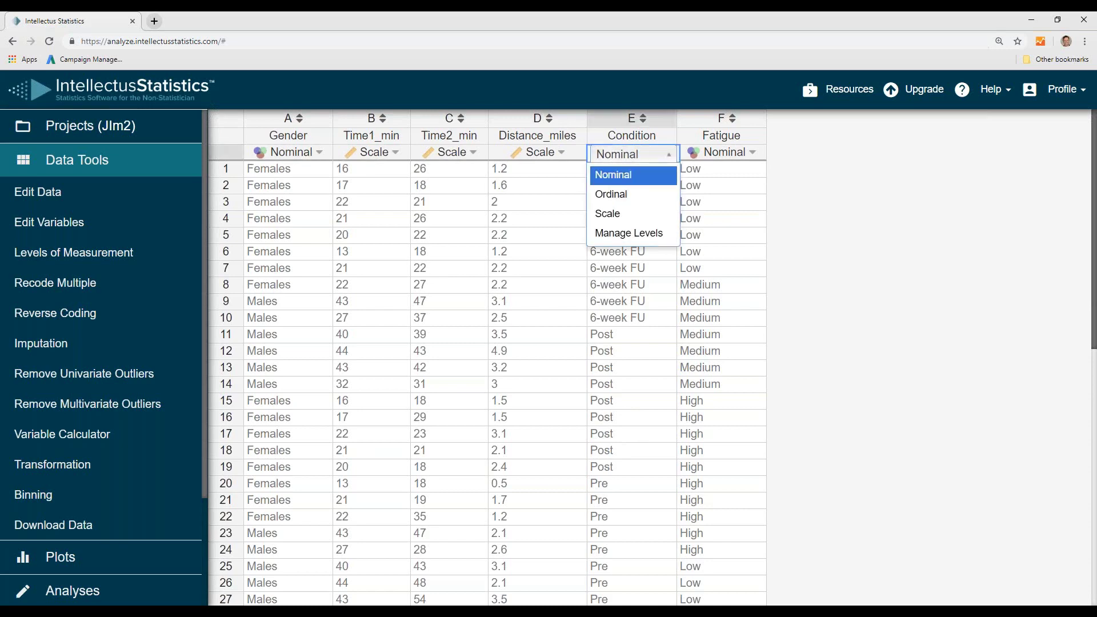
{"action": "left_click", "coordinate": [620, 195]}
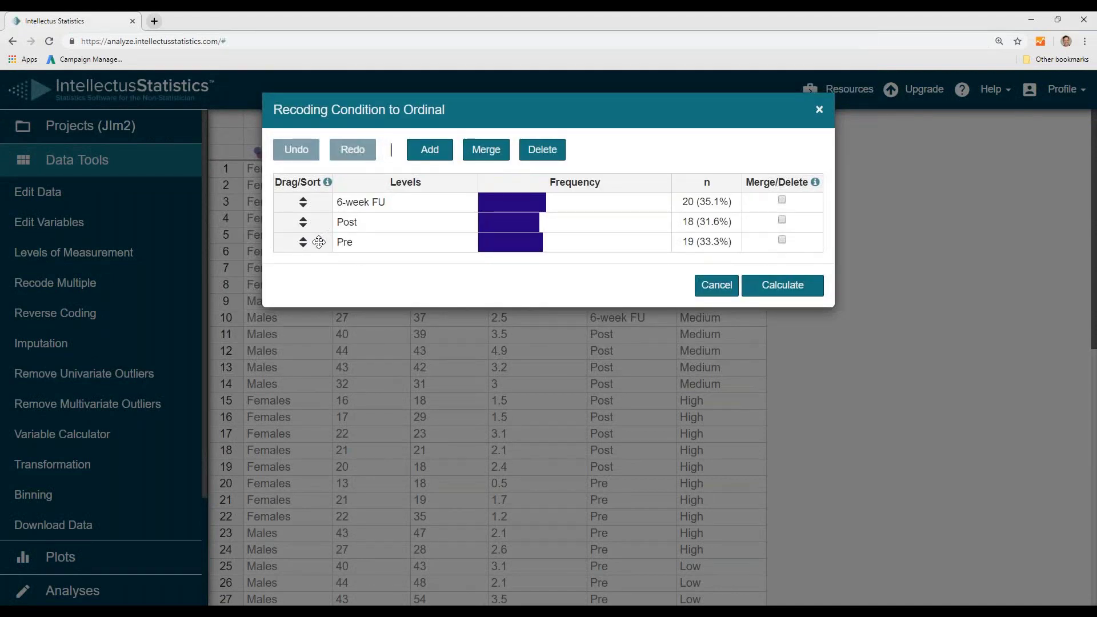
{"action": "left_click_drag", "start_coordinate": [319, 243], "coordinate": [316, 200]}
{"action": "left_click_drag", "start_coordinate": [315, 240], "coordinate": [314, 216]}
{"action": "left_click", "coordinate": [787, 288]}
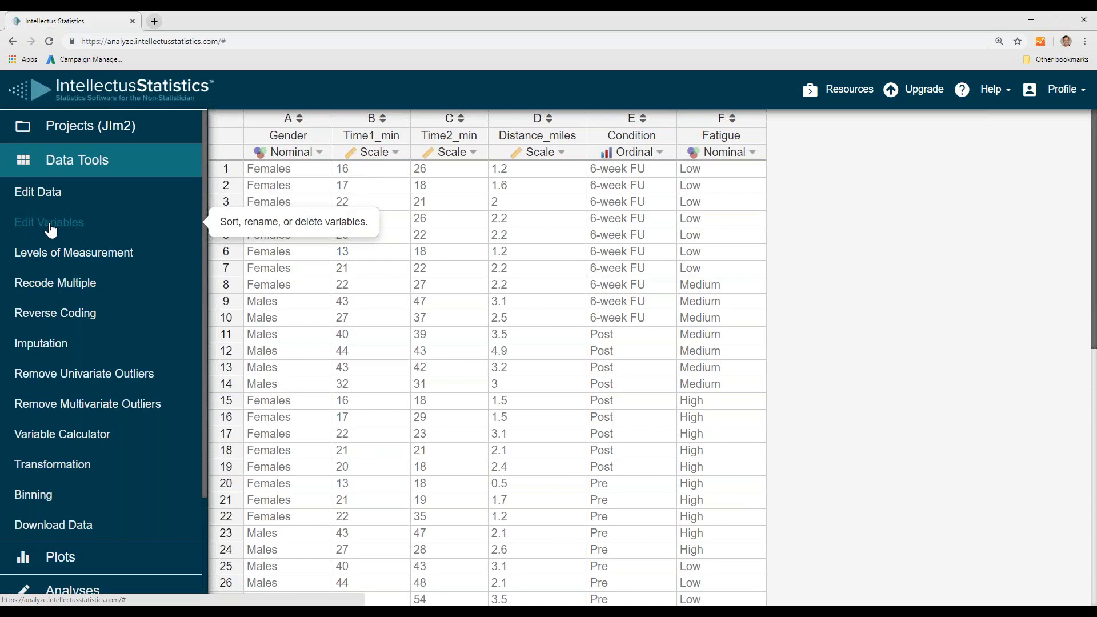
- In Edit Data, change cell B1 of Time1_min from 16 to 17 and save
{"action": "left_click", "coordinate": [41, 193]}
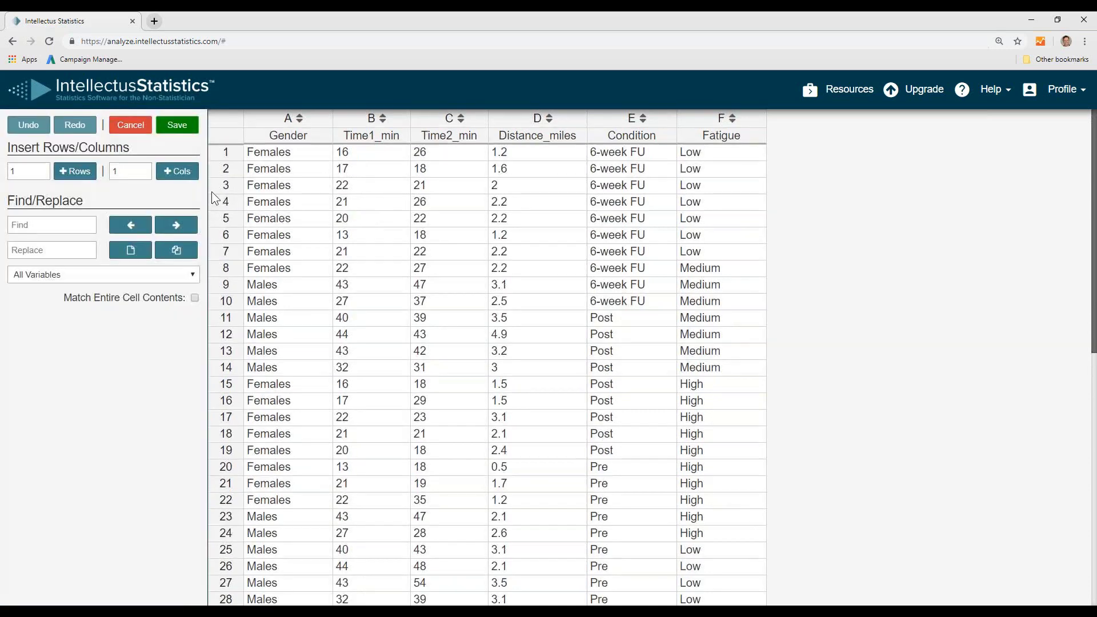
{"action": "left_click", "coordinate": [368, 153]}
{"action": "key", "text": "Return"}
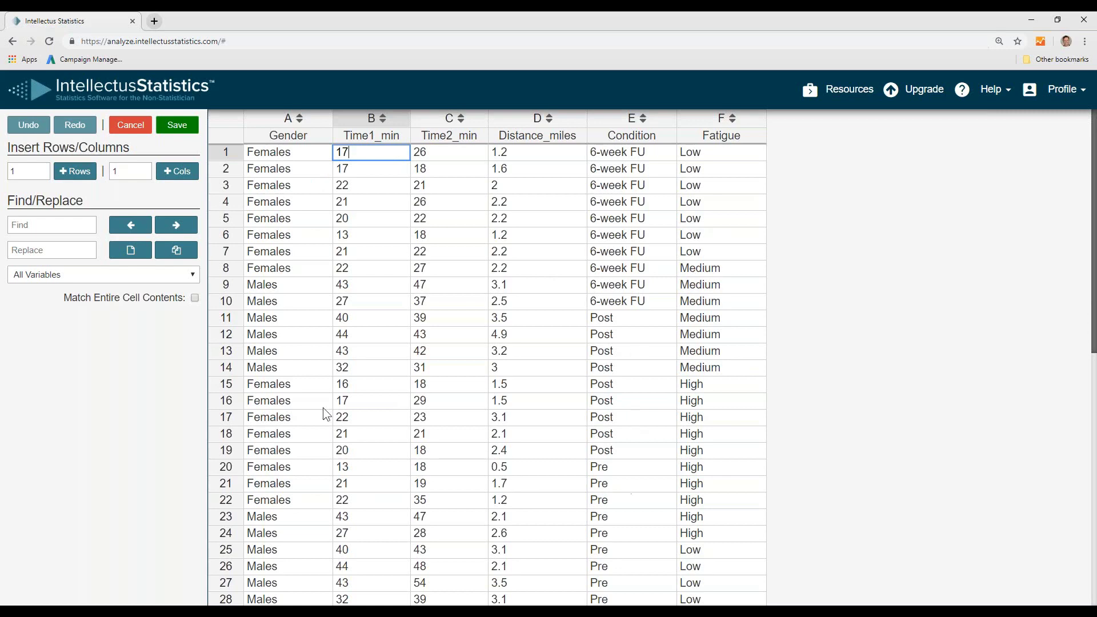
{"action": "left_click", "coordinate": [179, 125]}
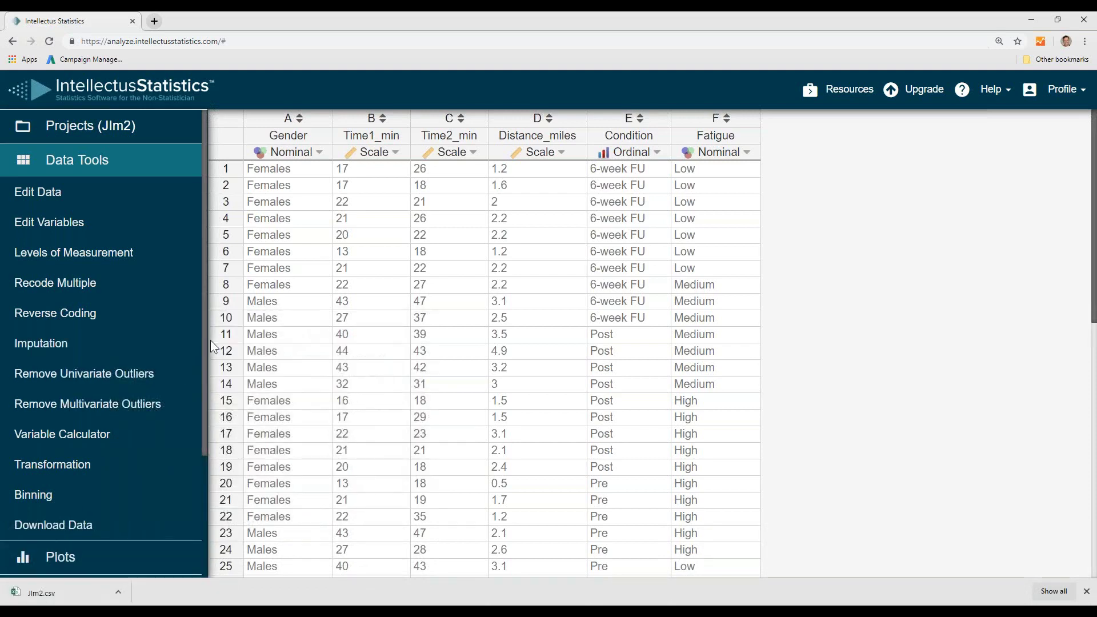
- Plot a scatterplot with Time2_min on the Y axis and points grouped by Condition
{"action": "scroll", "coordinate": [190, 368], "scroll_direction": "down", "scroll_amount": 3}
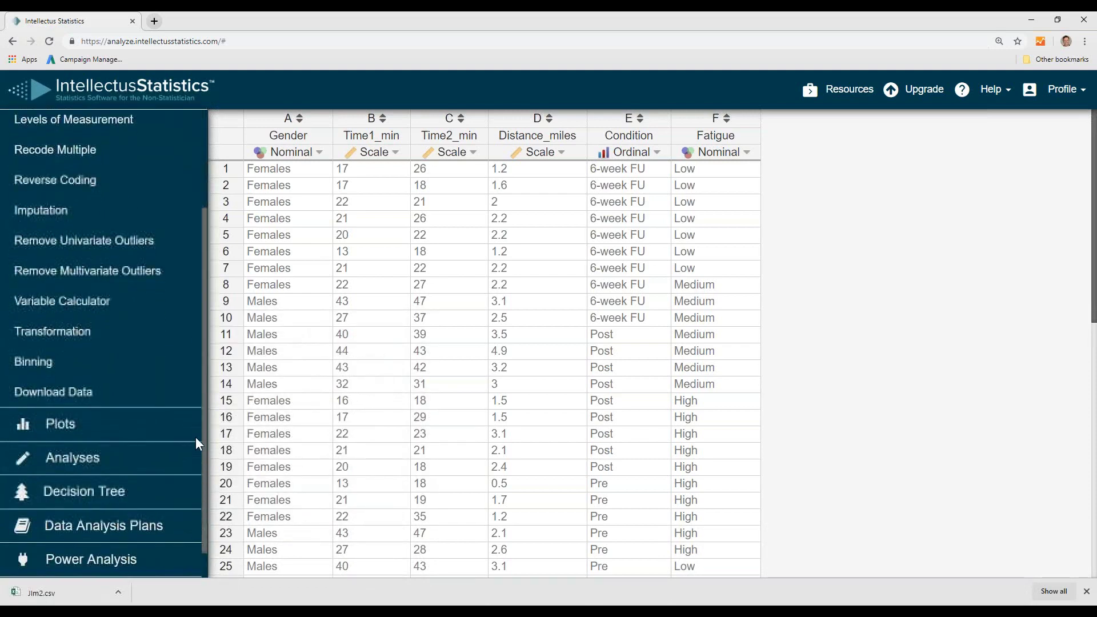
{"action": "left_click", "coordinate": [56, 432]}
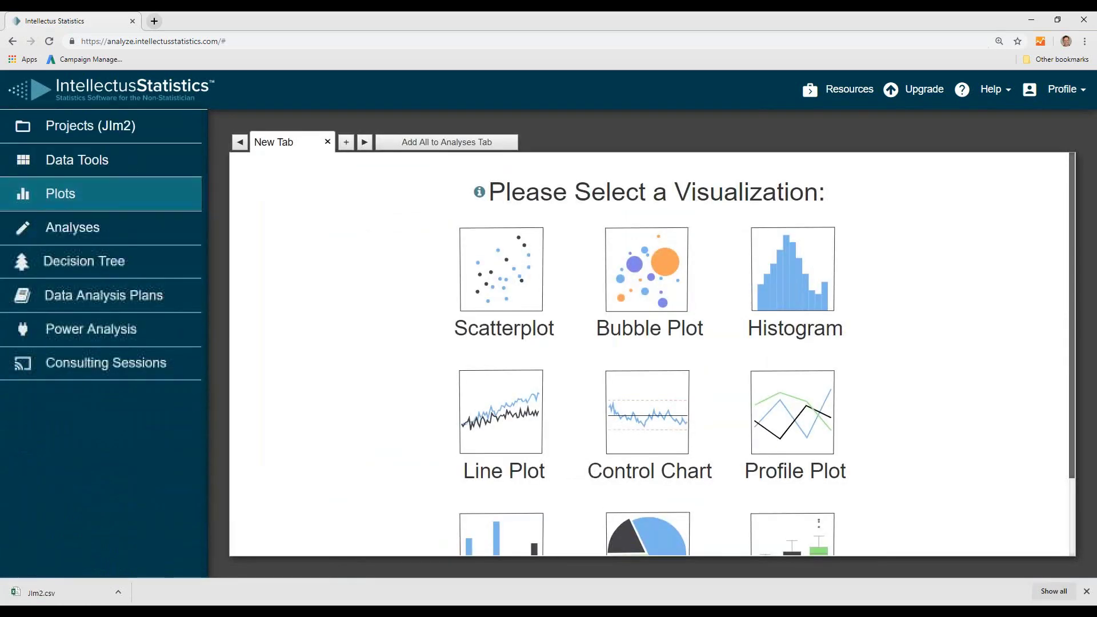
{"action": "left_click_drag", "start_coordinate": [1072, 267], "coordinate": [1016, 270]}
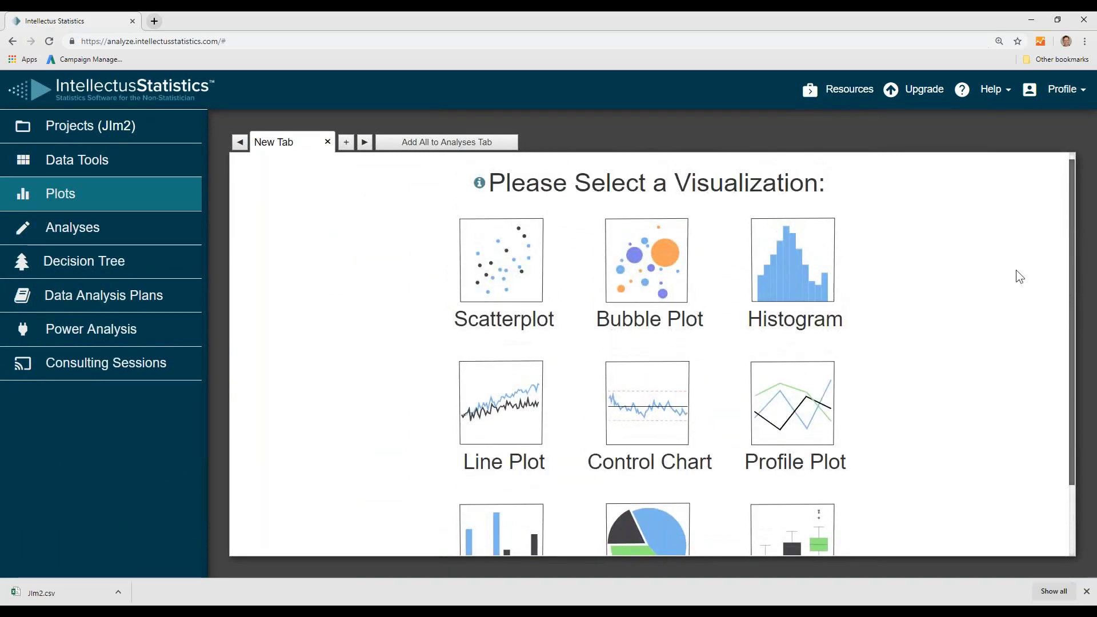
{"action": "left_click", "coordinate": [501, 277]}
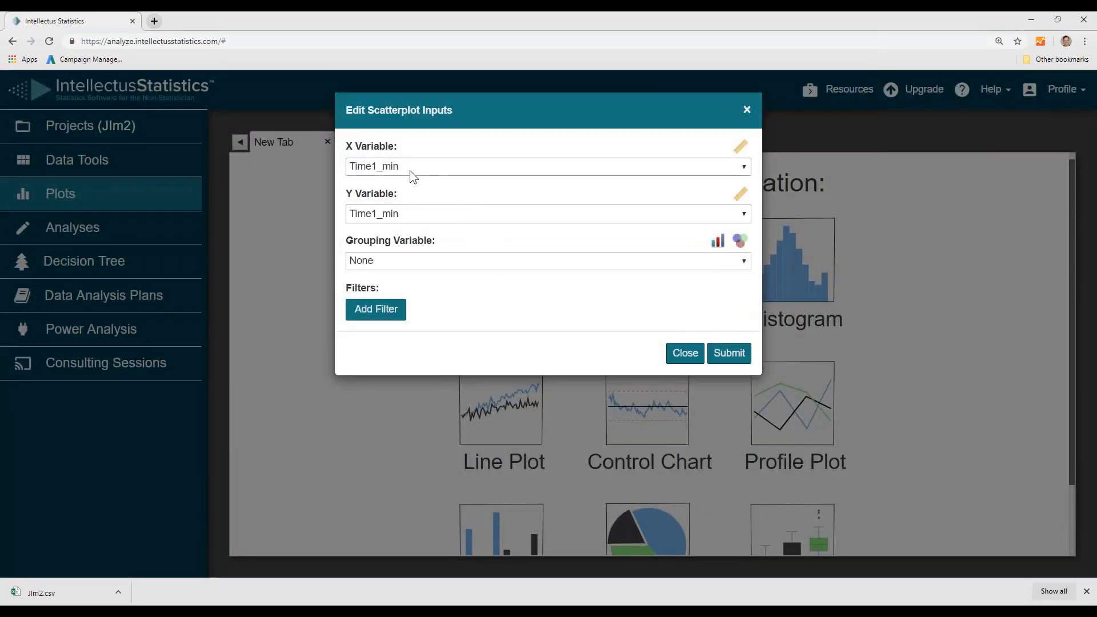
{"action": "left_click", "coordinate": [391, 215]}
{"action": "left_click", "coordinate": [377, 242]}
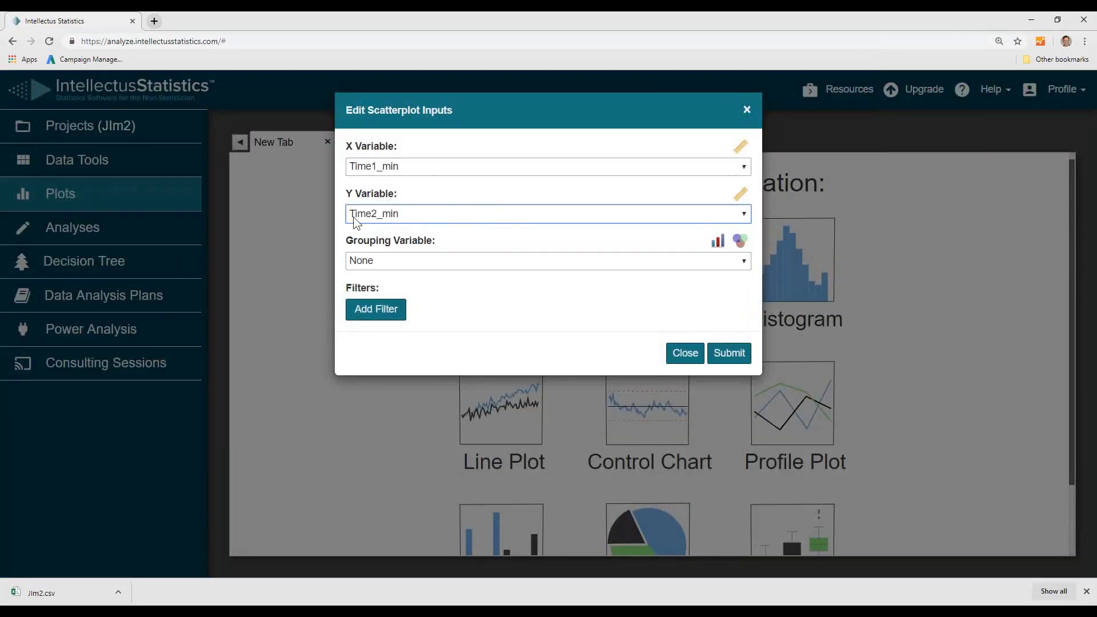
{"action": "left_click", "coordinate": [393, 262]}
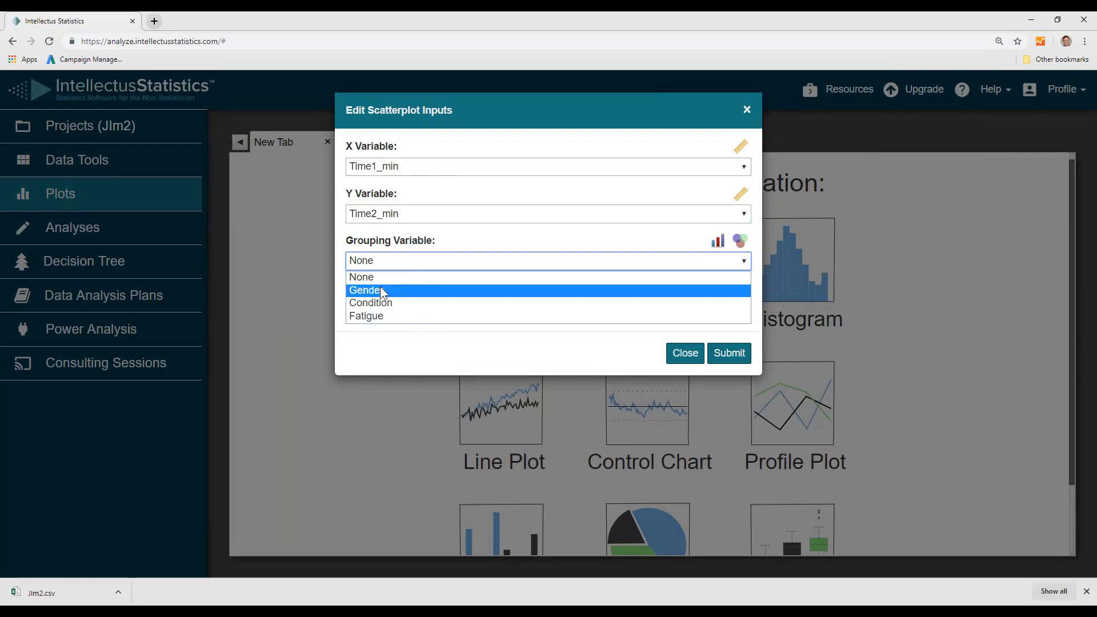
{"action": "left_click", "coordinate": [384, 305]}
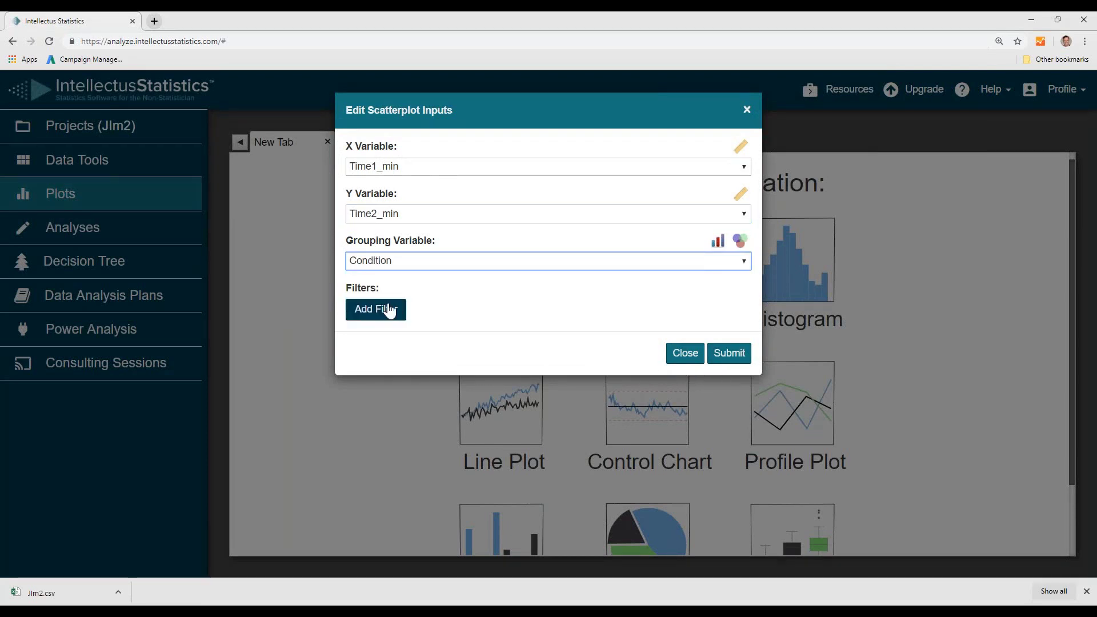
{"action": "left_click", "coordinate": [734, 357]}
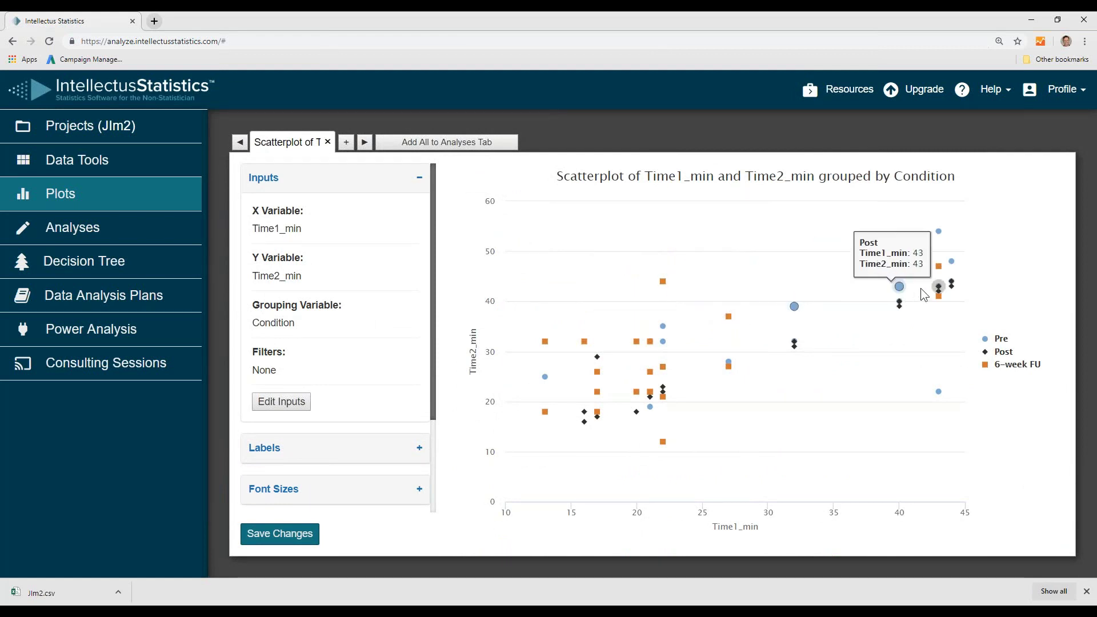
- Toggle the 6-week FU points off and on, then add the scatterplot to the Analyses report
{"action": "left_click", "coordinate": [1012, 366]}
{"action": "left_click", "coordinate": [1012, 370]}
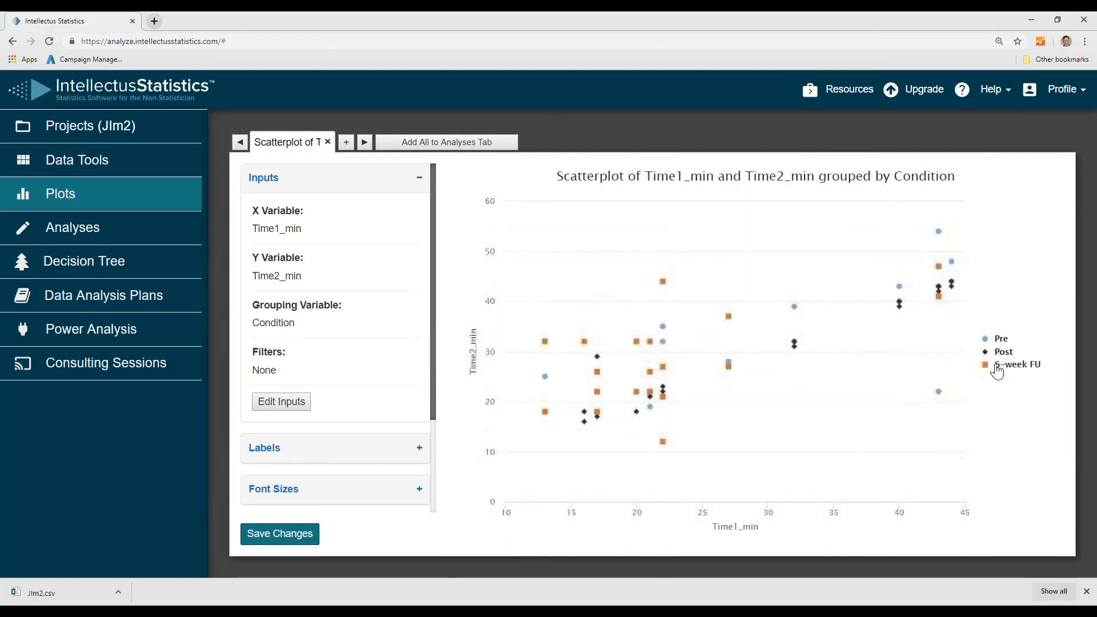
{"action": "scroll", "coordinate": [342, 443], "scroll_direction": "down", "scroll_amount": 2}
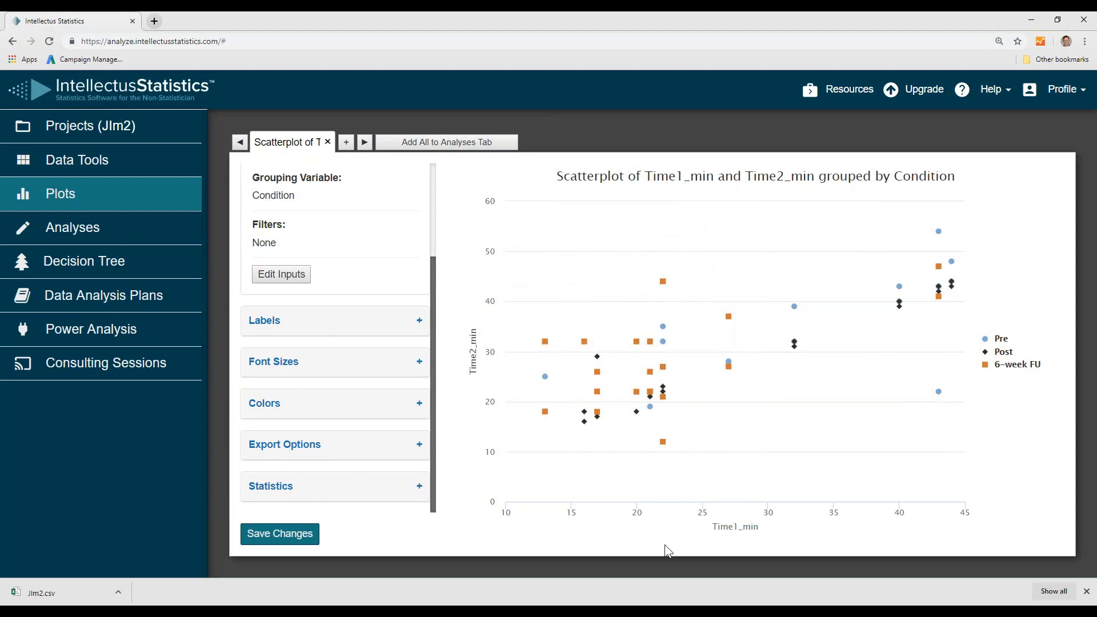
{"action": "left_click", "coordinate": [431, 143]}
{"action": "left_click", "coordinate": [72, 229]}
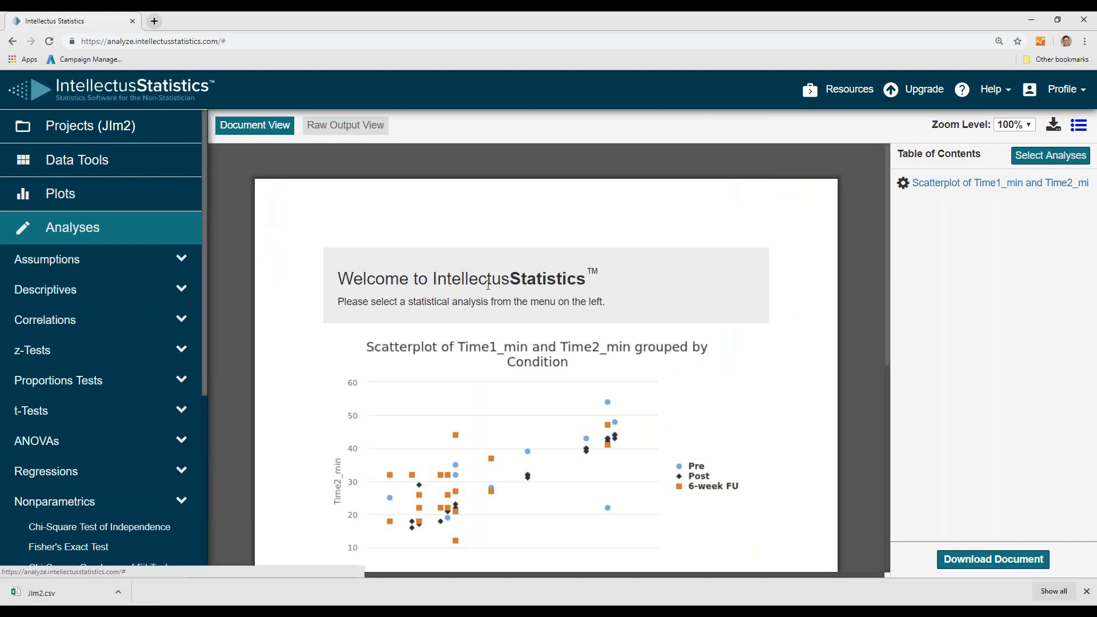
- Jump to the scatterplot in the report, visit Data Tools, then return and expand Descriptives
{"action": "scroll", "coordinate": [547, 286], "scroll_direction": "down", "scroll_amount": 7}
{"action": "left_click", "coordinate": [1000, 183]}
{"action": "left_click", "coordinate": [79, 163]}
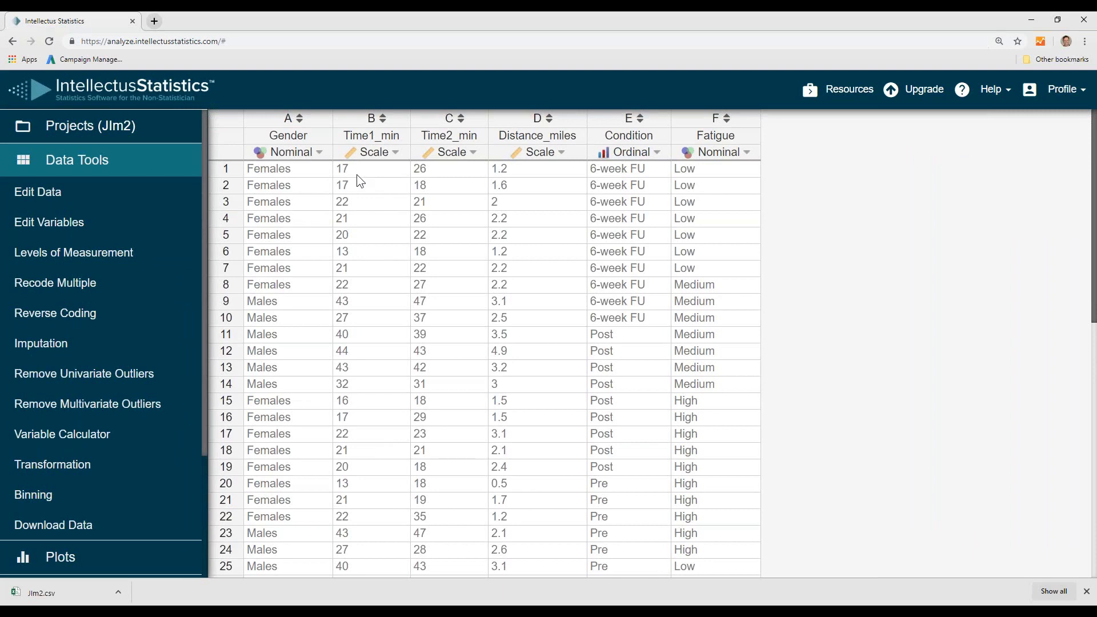
{"action": "scroll", "coordinate": [35, 443], "scroll_direction": "down", "scroll_amount": 3}
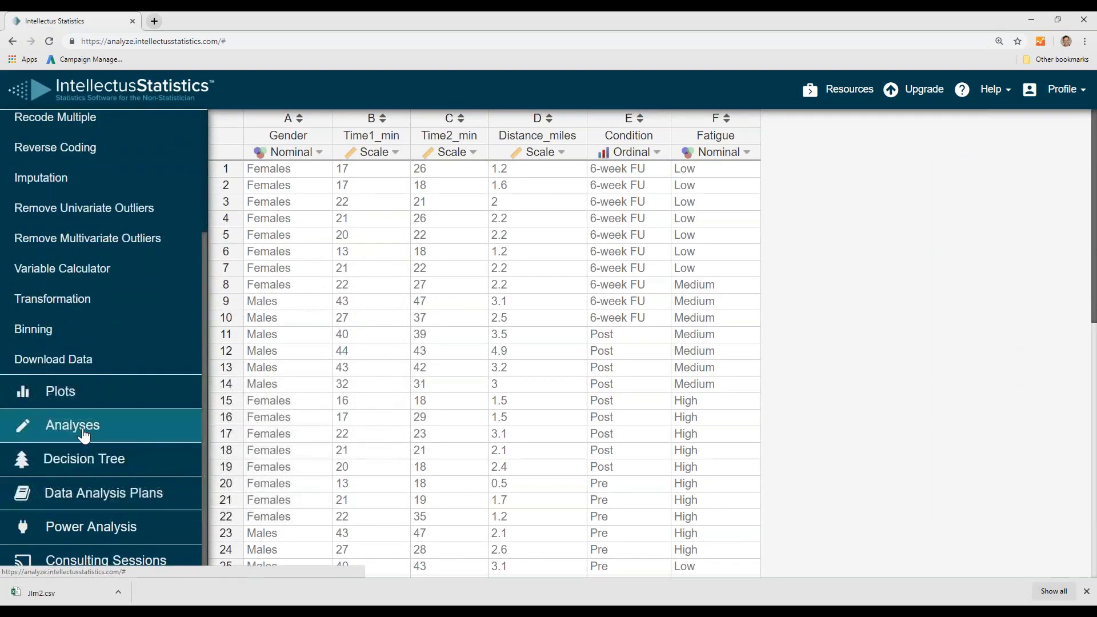
{"action": "left_click", "coordinate": [85, 435]}
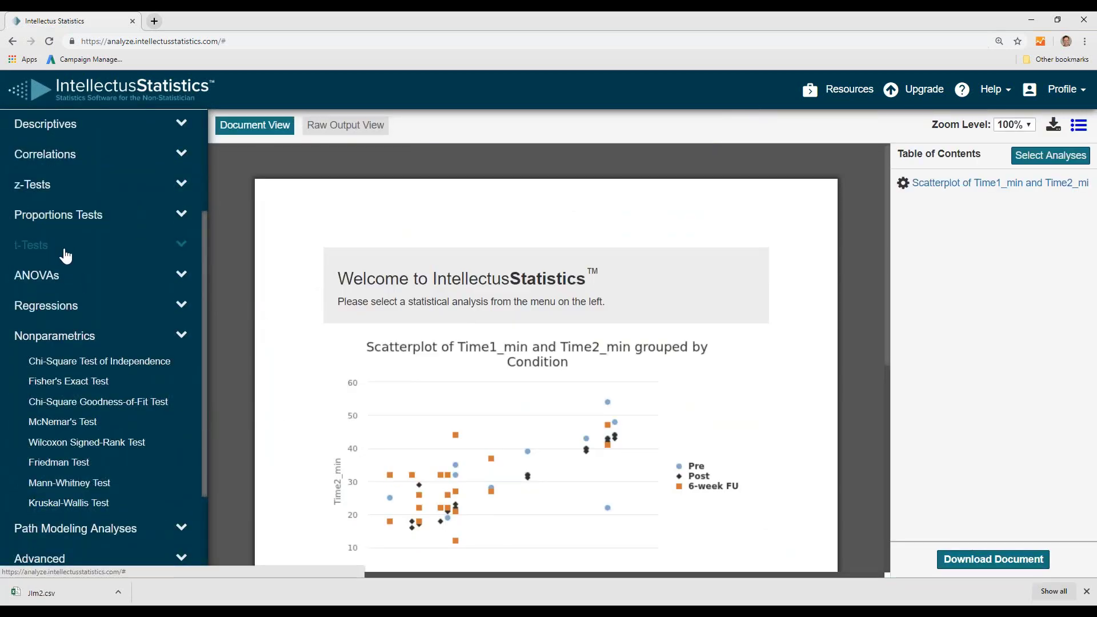
{"action": "scroll", "coordinate": [57, 245], "scroll_direction": "up", "scroll_amount": 3}
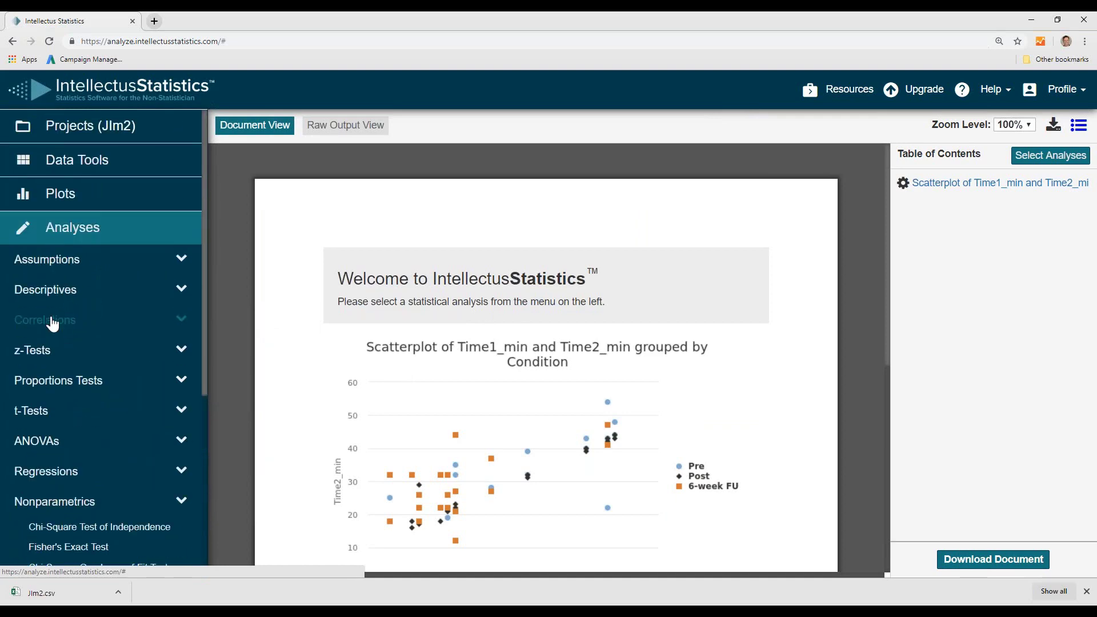
{"action": "left_click", "coordinate": [57, 289]}
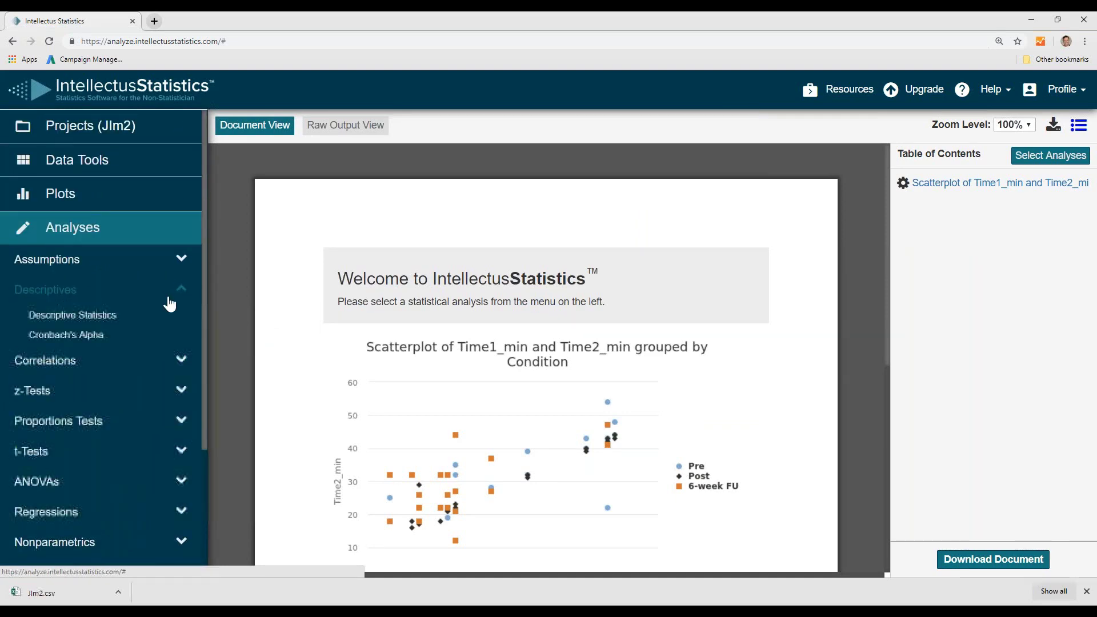
- Calculate Descriptive Statistics for Gender, Time1_min, Time2_min, Distance_miles, Condition and Fatigue
{"action": "left_click", "coordinate": [76, 319]}
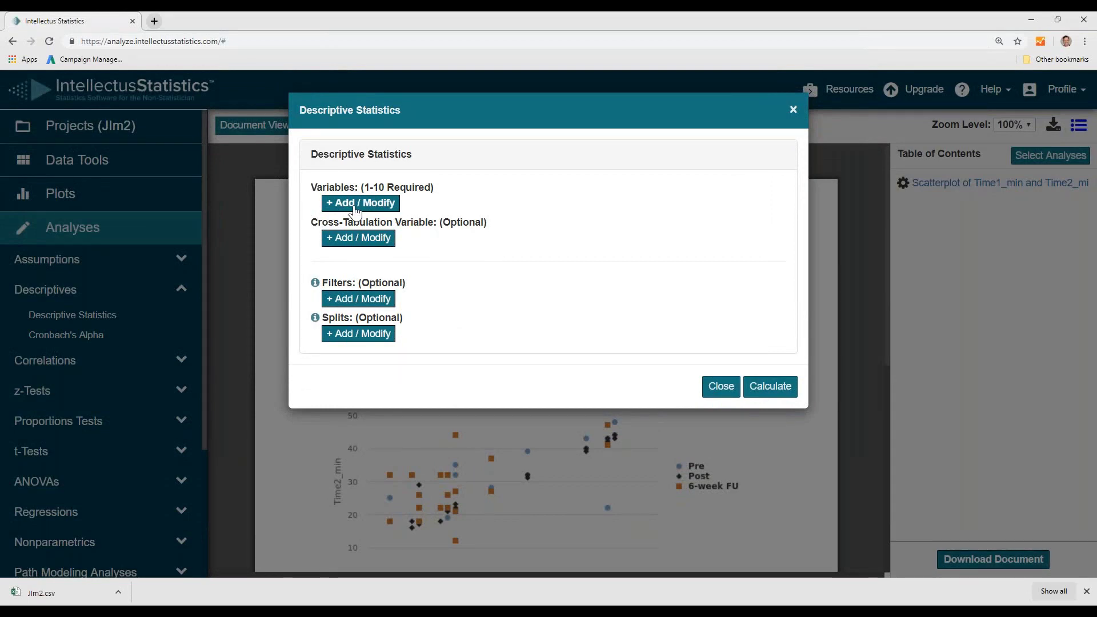
{"action": "left_click", "coordinate": [353, 206]}
{"action": "left_click", "coordinate": [352, 189]}
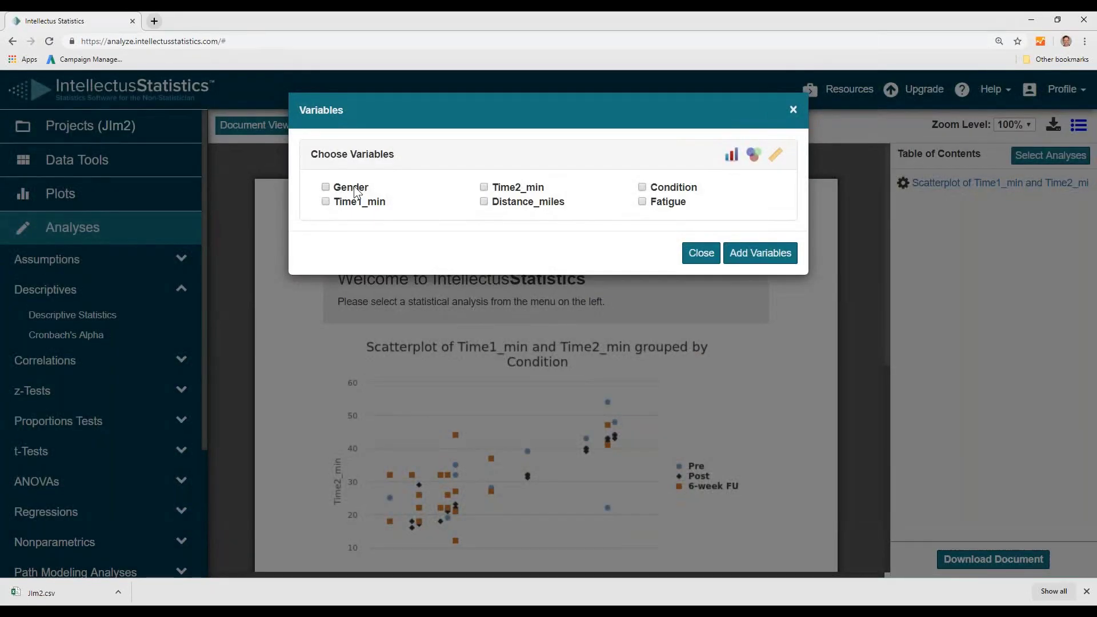
{"action": "left_click", "coordinate": [496, 193]}
{"action": "left_click", "coordinate": [659, 190]}
{"action": "left_click", "coordinate": [677, 204]}
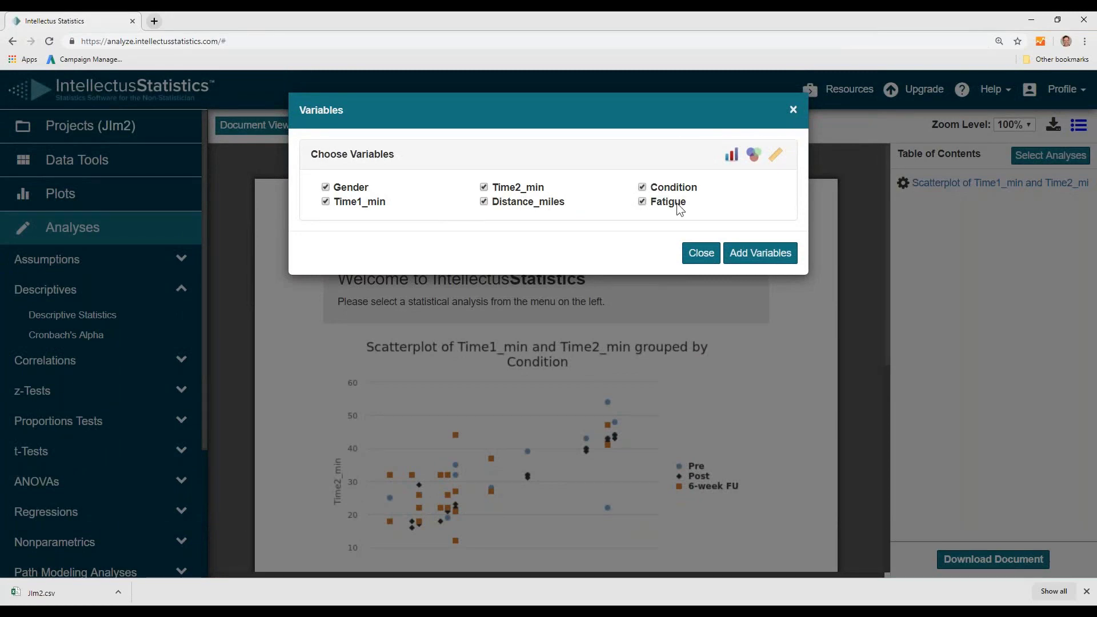
{"action": "left_click", "coordinate": [761, 254]}
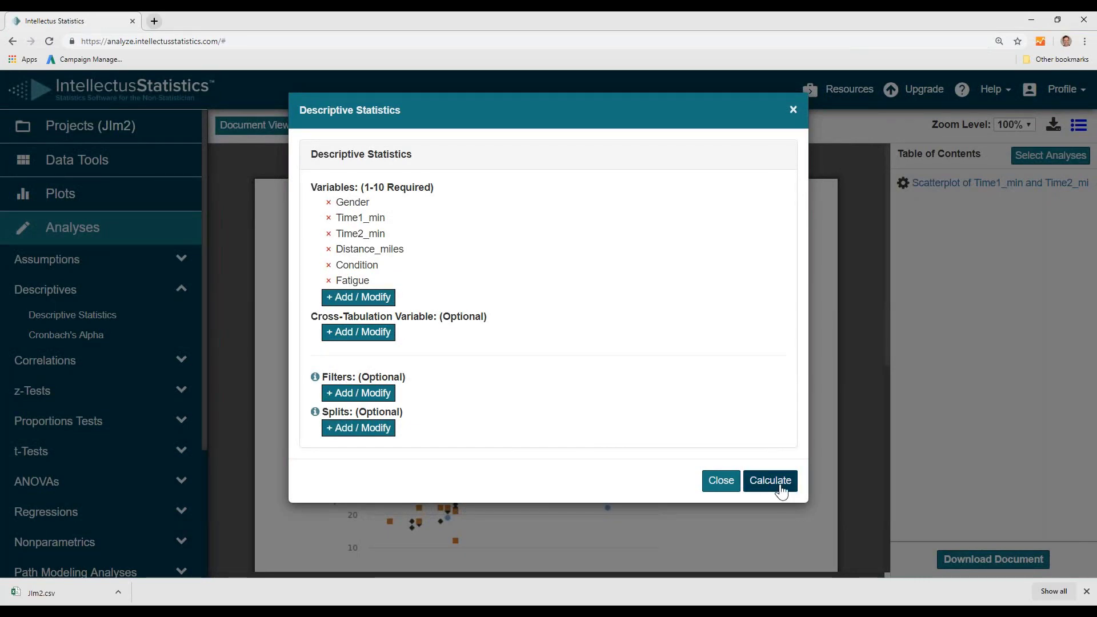
{"action": "left_click", "coordinate": [764, 485]}
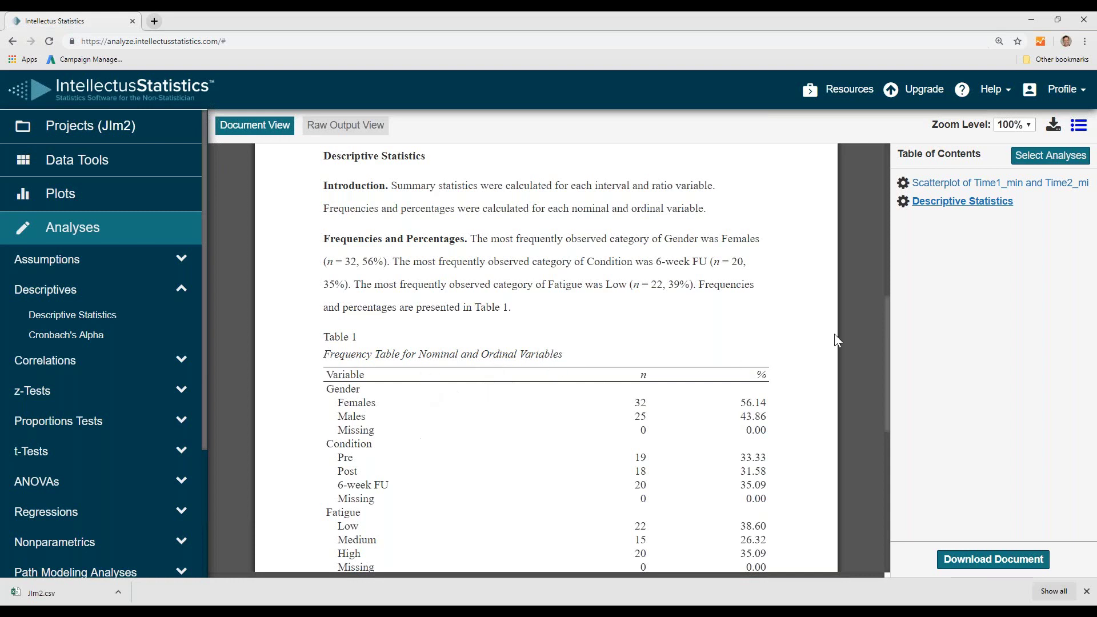
- Highlight the Females count and the most-frequent Gender sentence in Table 1
{"action": "left_click_drag", "start_coordinate": [887, 302], "coordinate": [886, 324]}
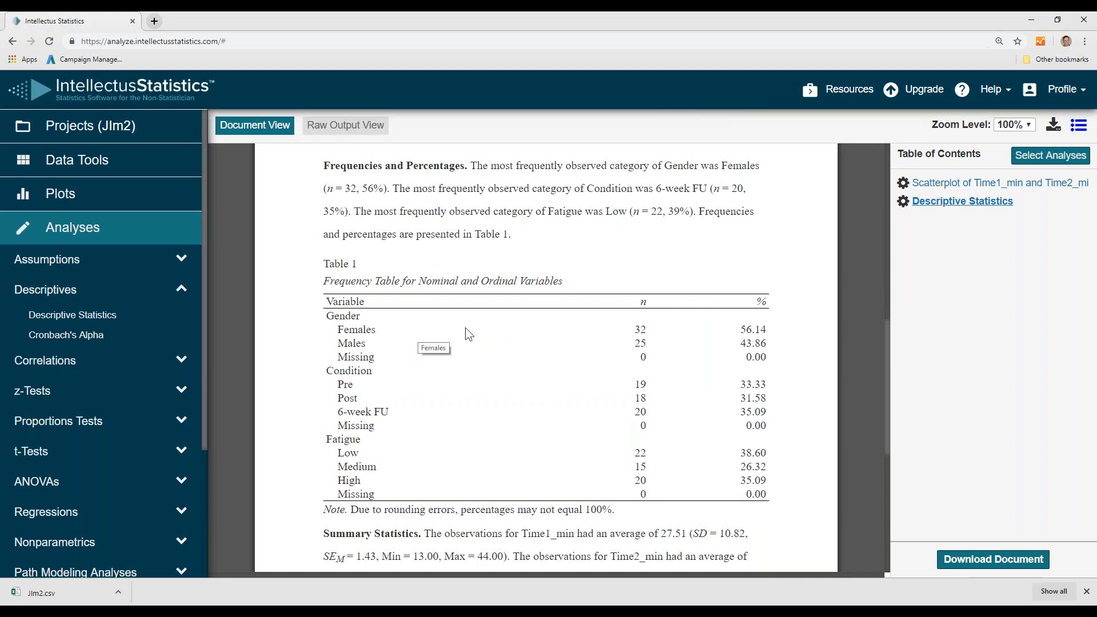
{"action": "double_click", "coordinate": [640, 330]}
{"action": "left_click_drag", "start_coordinate": [471, 165], "coordinate": [394, 191]}
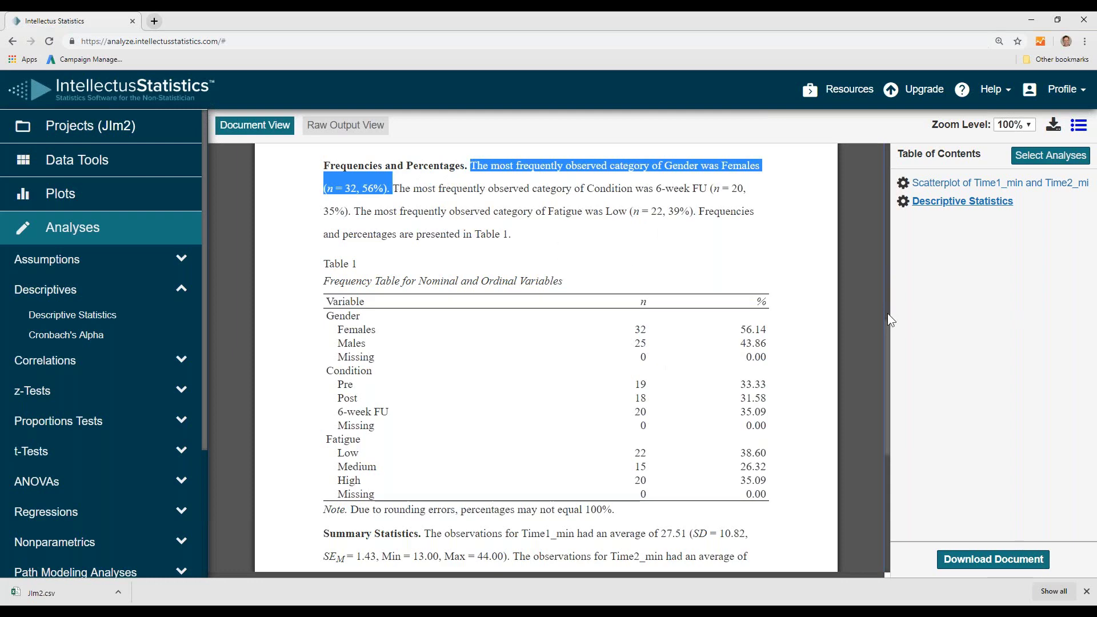
- Scroll to the Table 2 summary statistics and view the SE_M and Skewness definitions
{"action": "left_click_drag", "start_coordinate": [886, 334], "coordinate": [872, 445]}
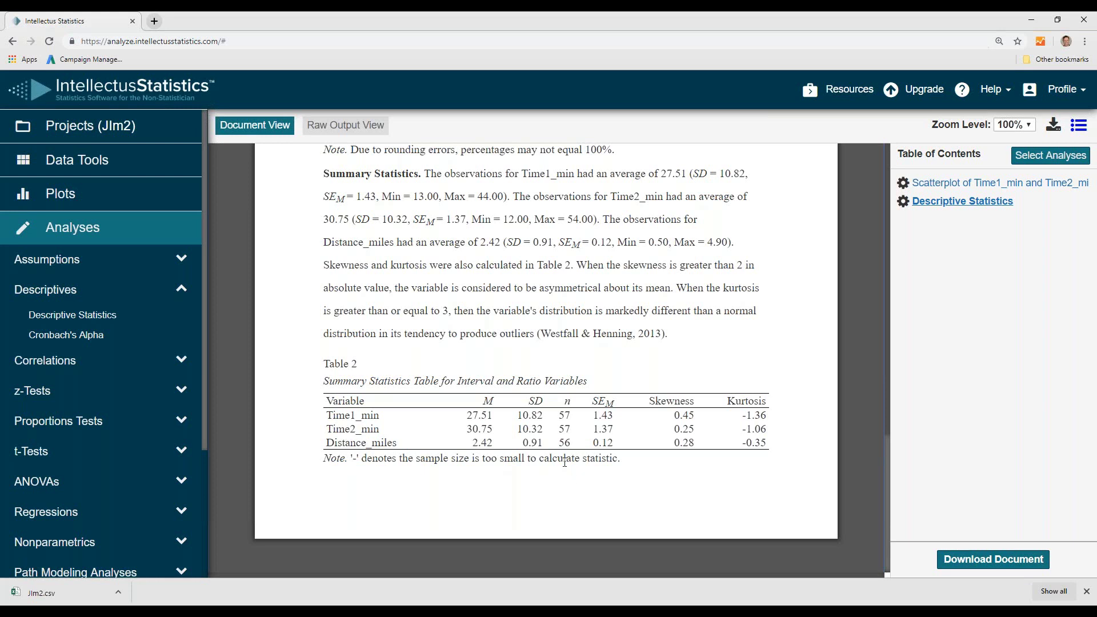
{"action": "mouse_move", "coordinate": [605, 401]}
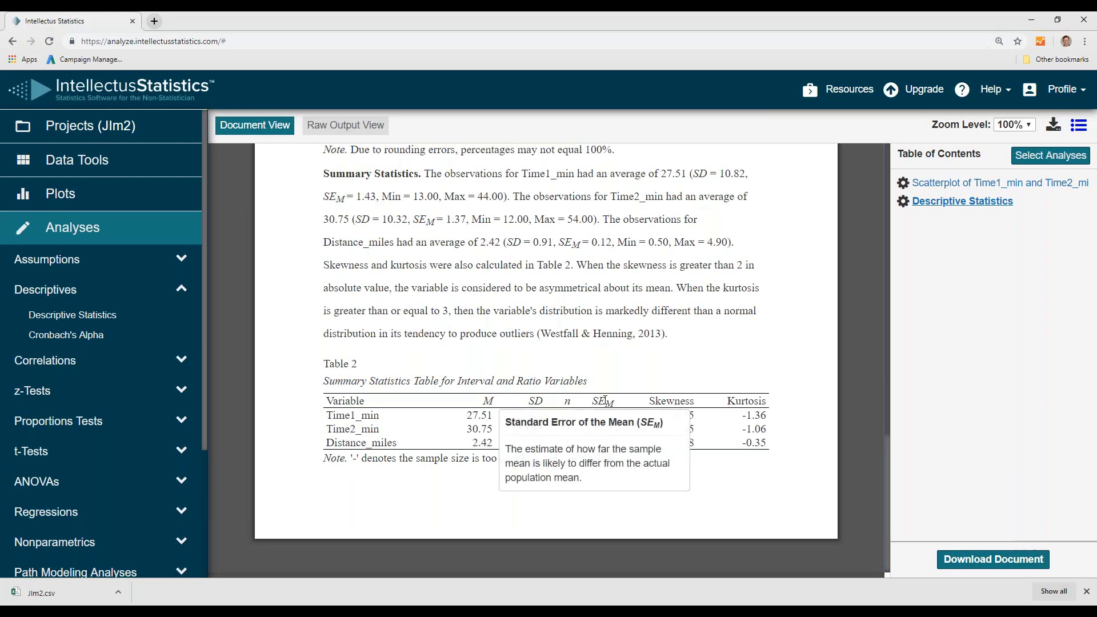
{"action": "mouse_move", "coordinate": [677, 400]}
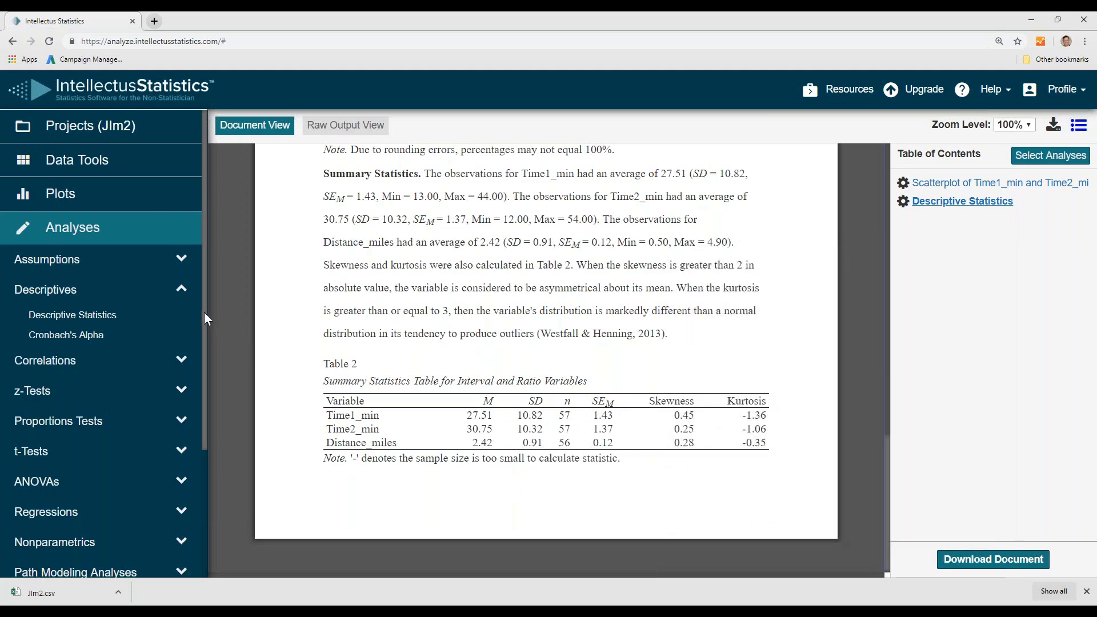
{"action": "left_click_drag", "start_coordinate": [204, 312], "coordinate": [213, 389]}
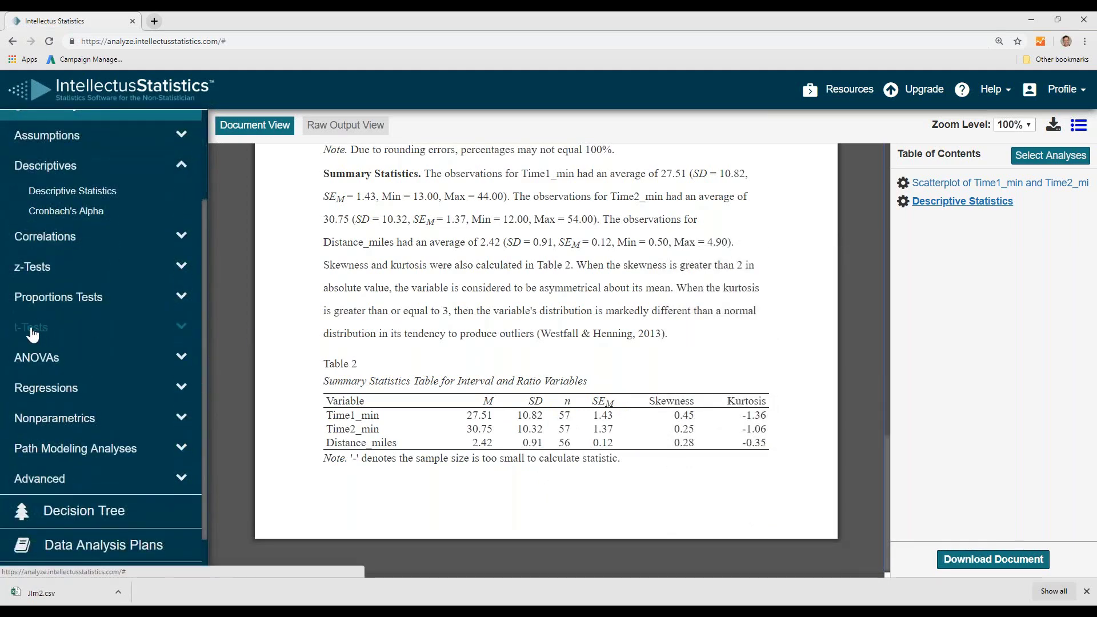
- Run an independent samples t-test with Time1_min as dependent and Gender as independent variable
{"action": "left_click", "coordinate": [33, 335]}
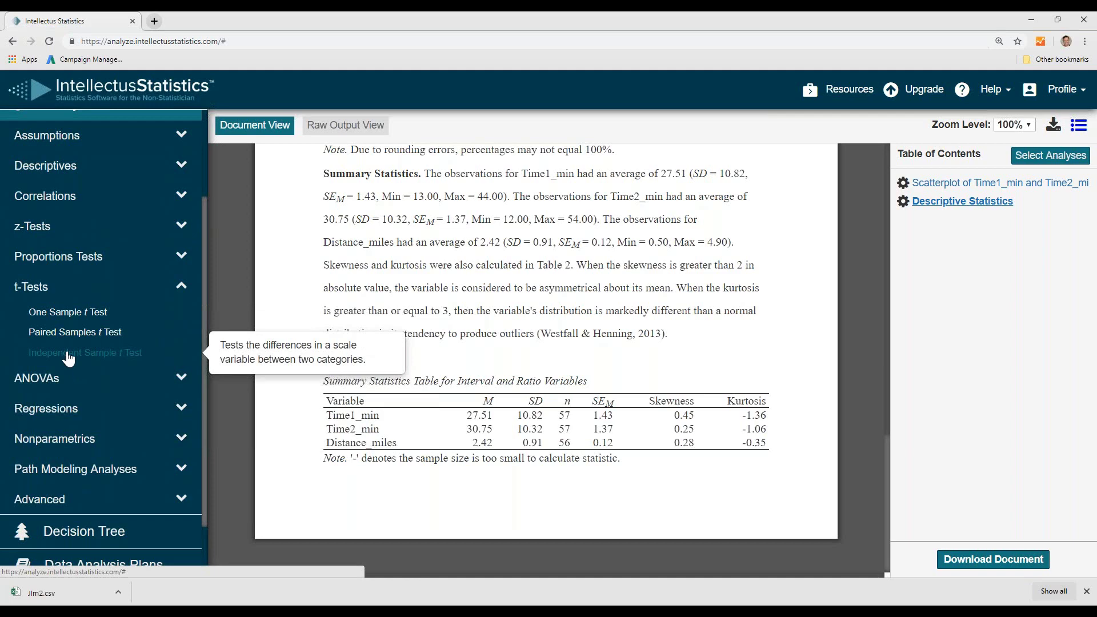
{"action": "left_click", "coordinate": [68, 354]}
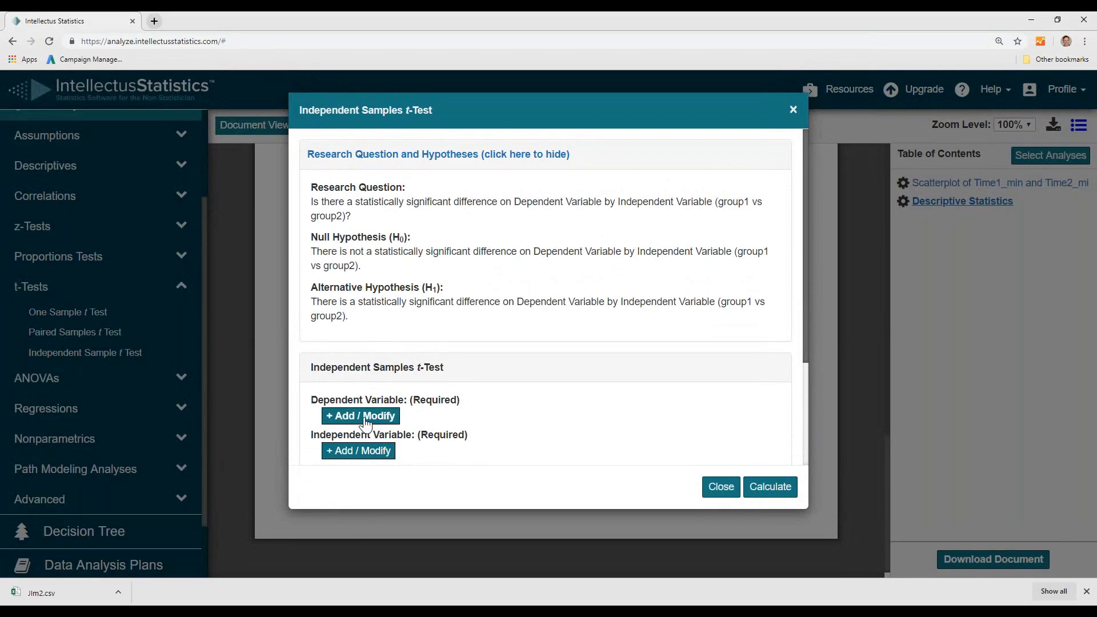
{"action": "left_click", "coordinate": [387, 417]}
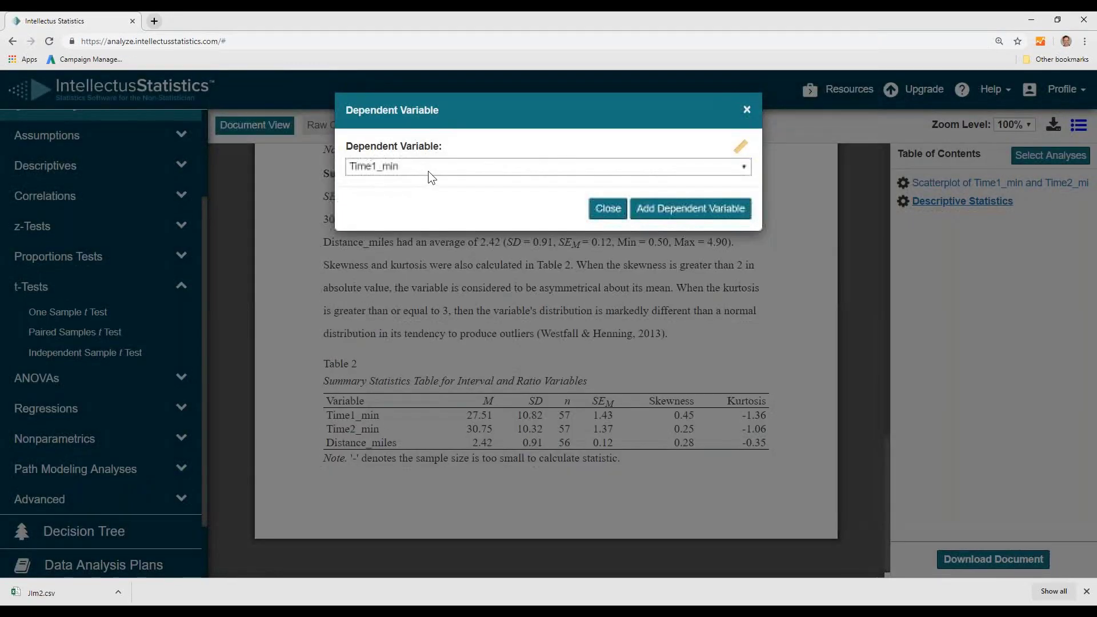
{"action": "left_click", "coordinate": [666, 212]}
{"action": "left_click", "coordinate": [351, 428]}
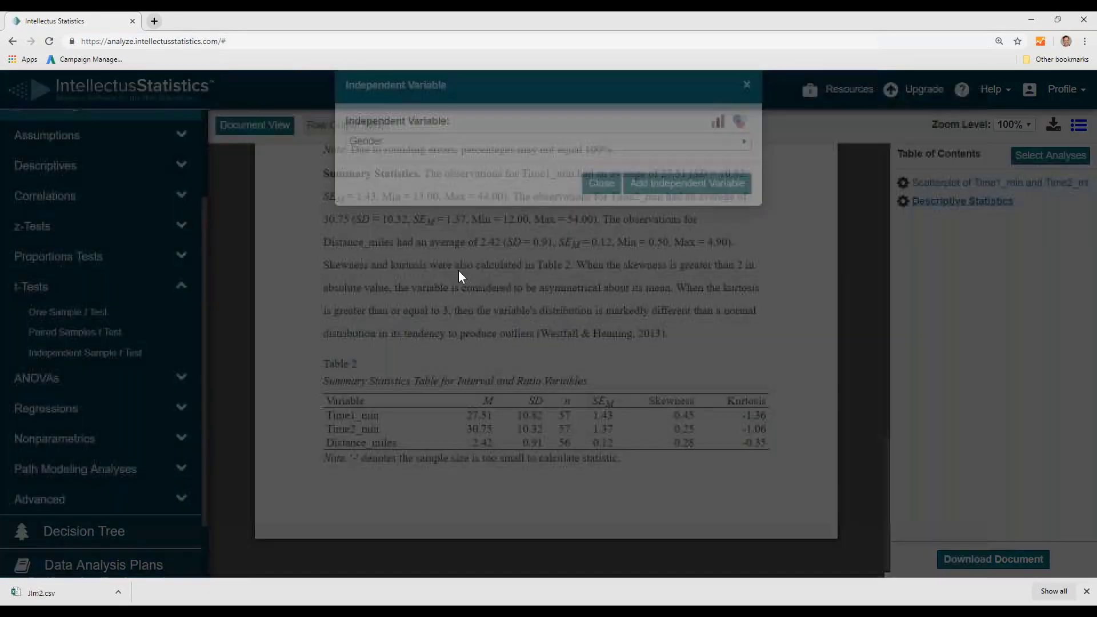
{"action": "left_click", "coordinate": [666, 211]}
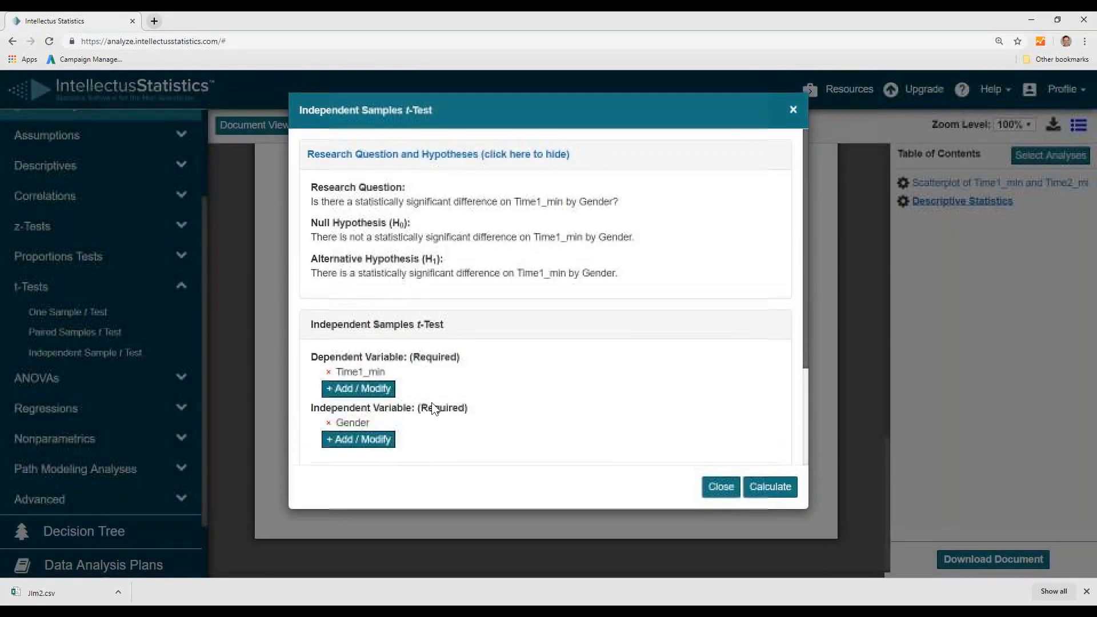
{"action": "left_click", "coordinate": [363, 391]}
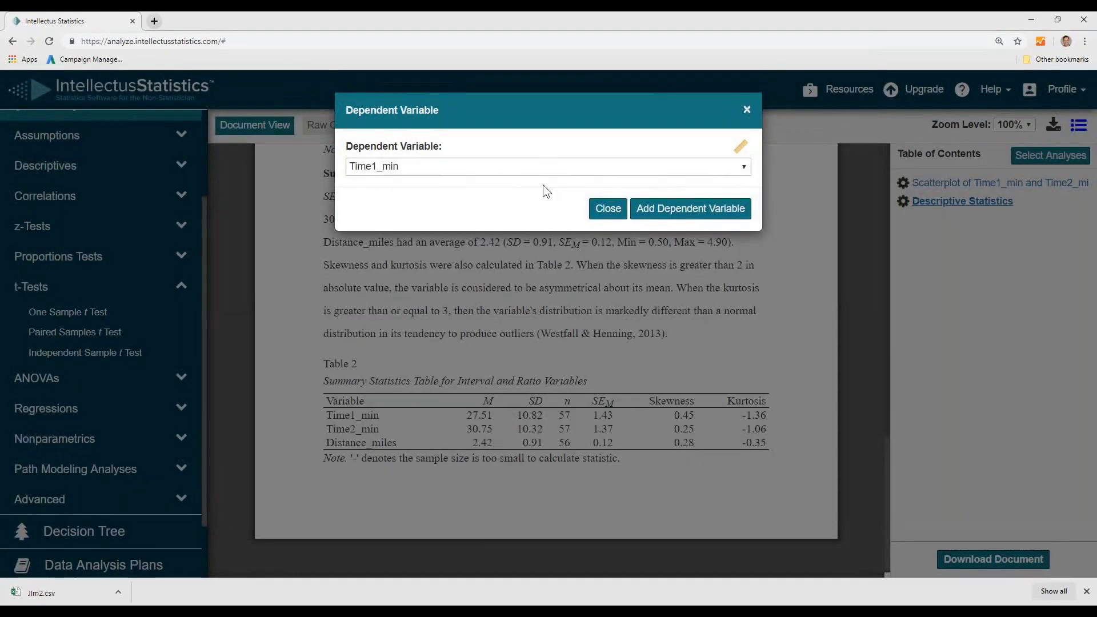
{"action": "left_click", "coordinate": [392, 167]}
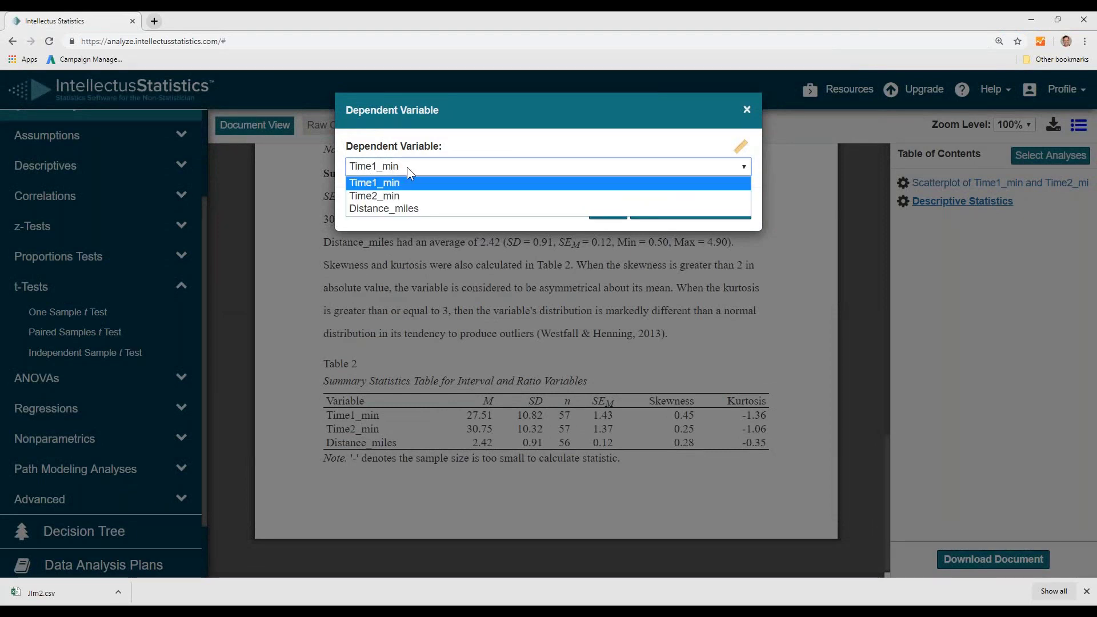
{"action": "left_click", "coordinate": [407, 166]}
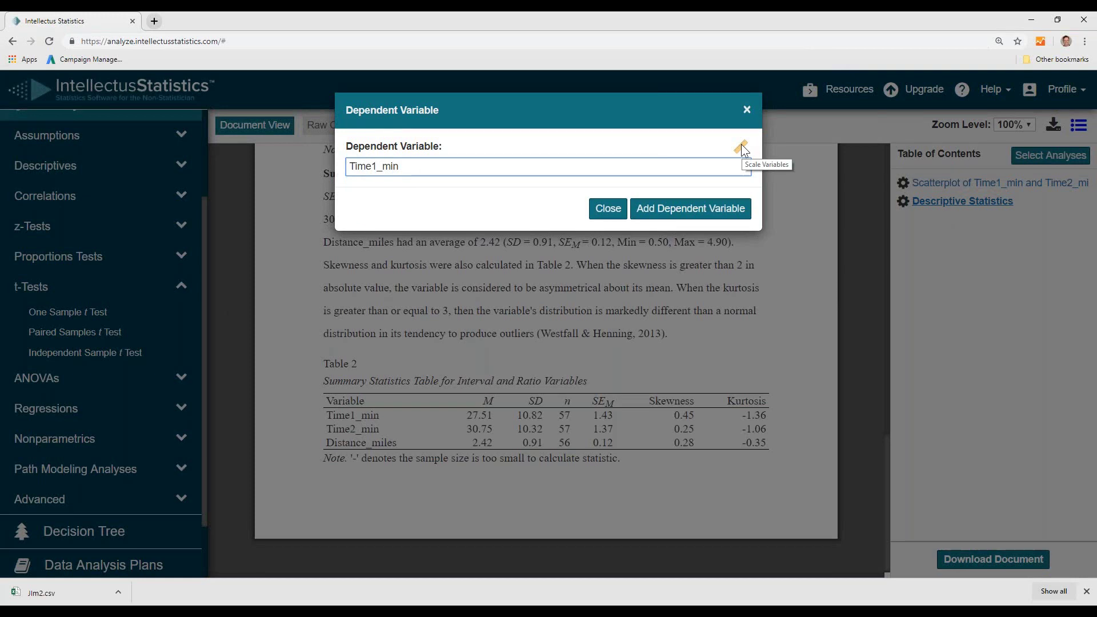
{"action": "left_click", "coordinate": [747, 111]}
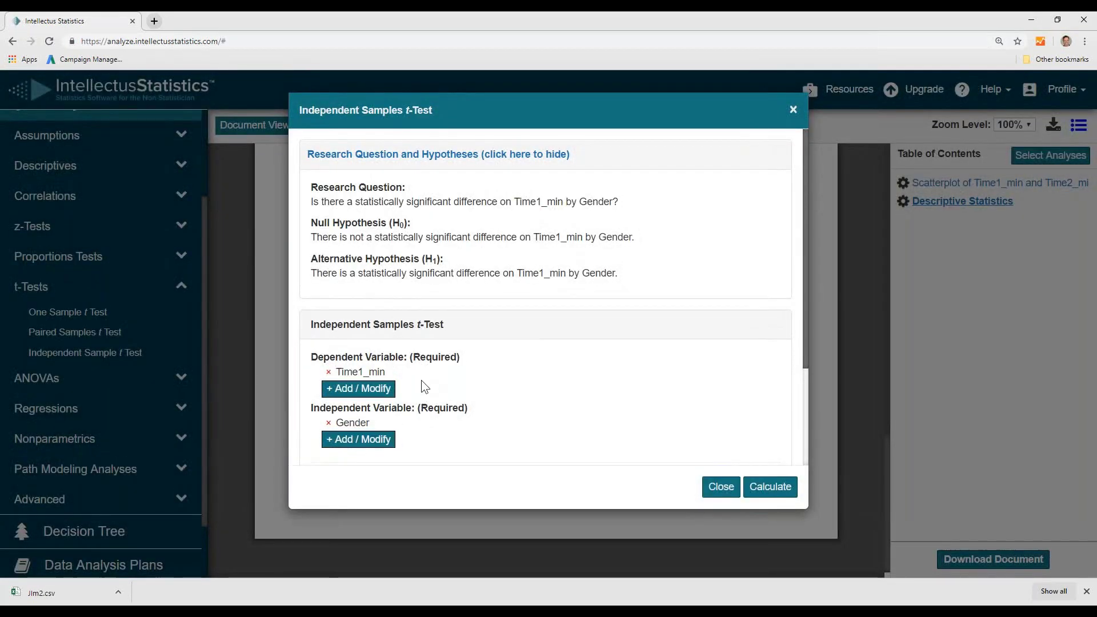
{"action": "left_click", "coordinate": [769, 490]}
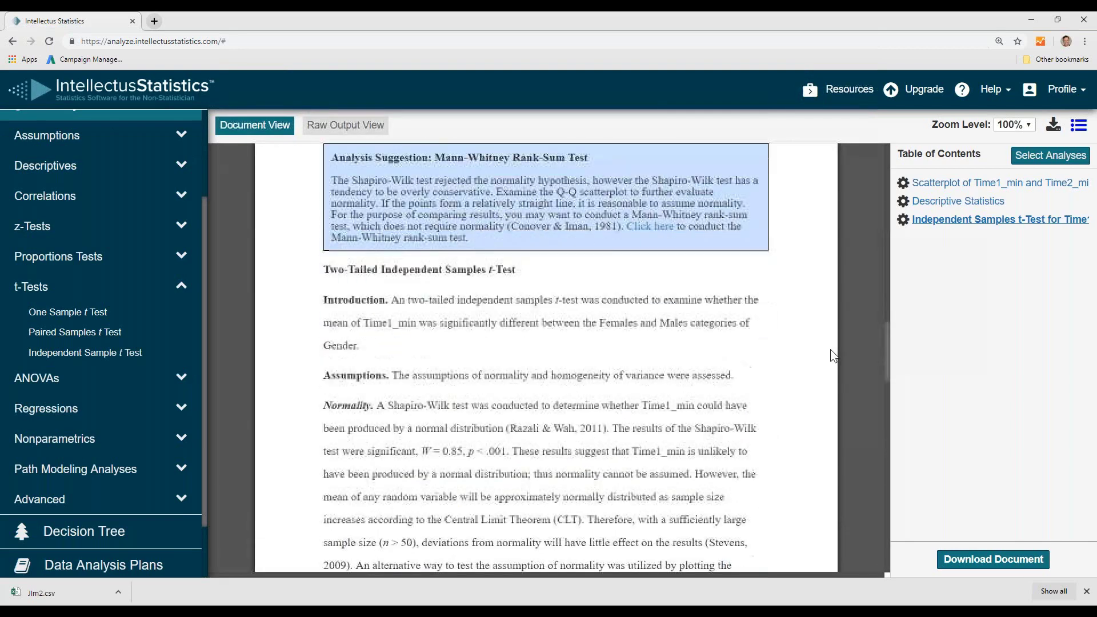
- Highlight 'Normality', the Shapiro-Wilk statistic and 'cannot' in the normality paragraph
{"action": "left_click_drag", "start_coordinate": [887, 328], "coordinate": [885, 344]}
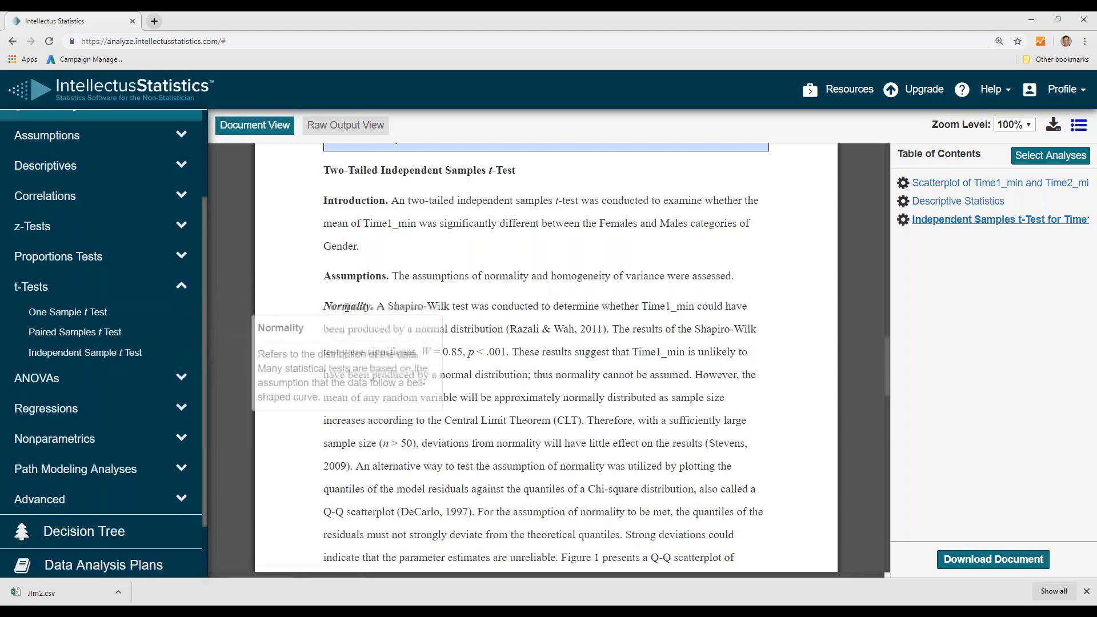
{"action": "double_click", "coordinate": [346, 308]}
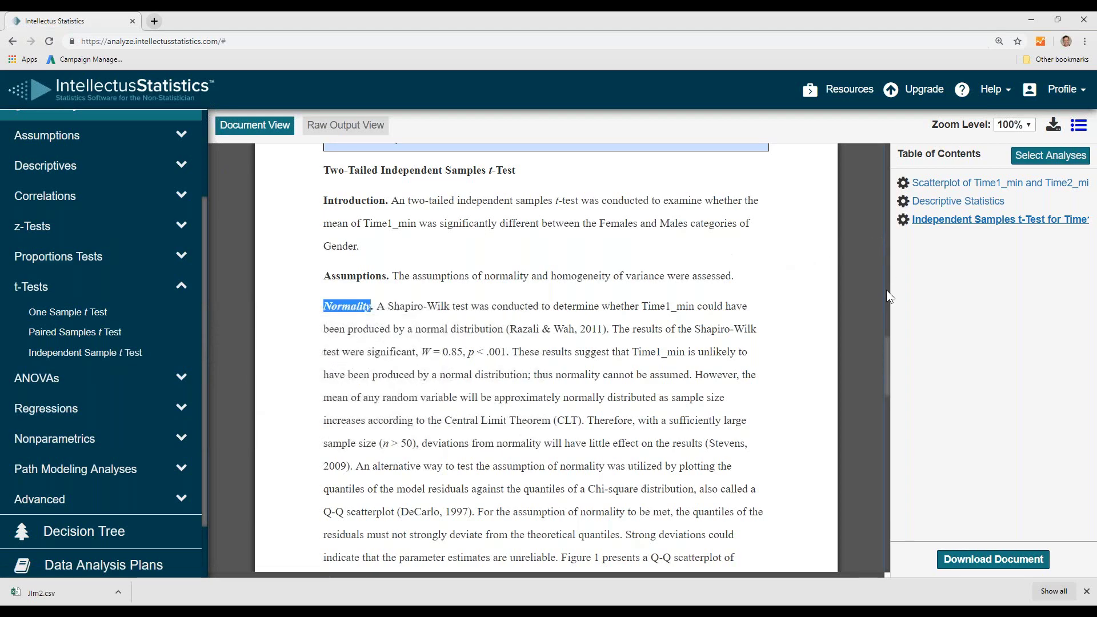
{"action": "left_click_drag", "start_coordinate": [888, 346], "coordinate": [888, 364]}
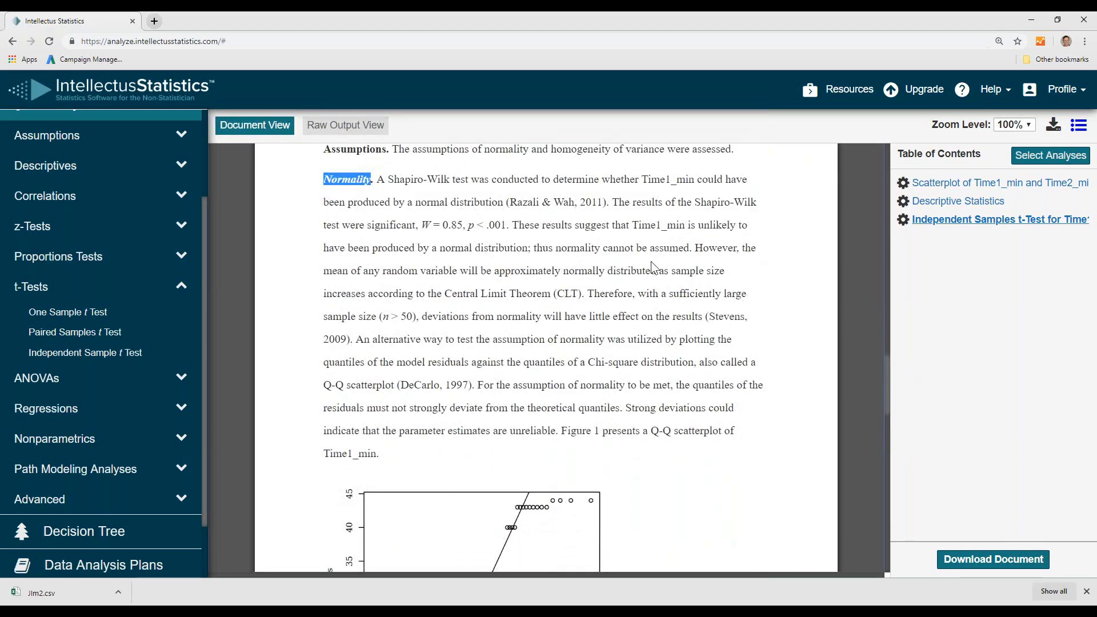
{"action": "left_click_drag", "start_coordinate": [422, 225], "coordinate": [501, 227]}
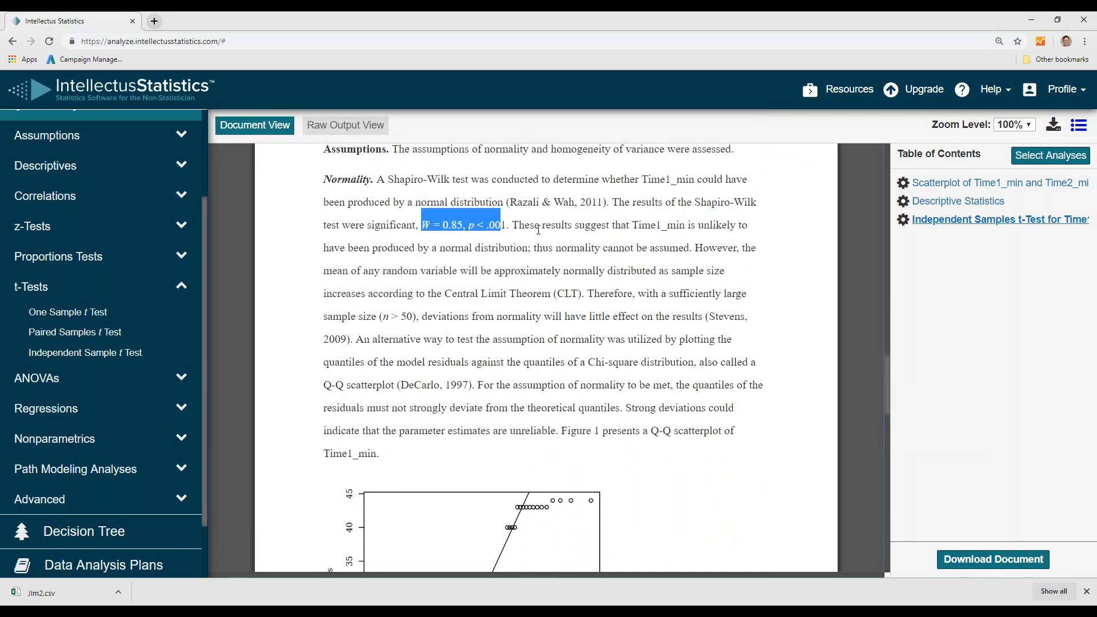
{"action": "double_click", "coordinate": [617, 248]}
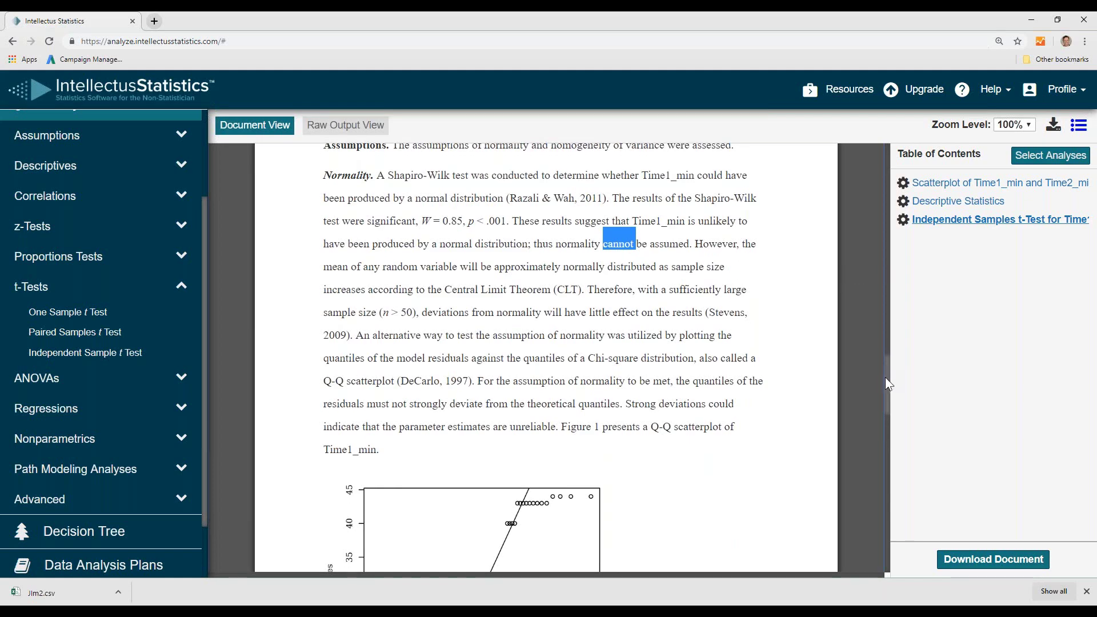
- Scroll to the Time1_min Q-Q scatterplot and view its explanation
{"action": "left_click_drag", "start_coordinate": [886, 377], "coordinate": [890, 407]}
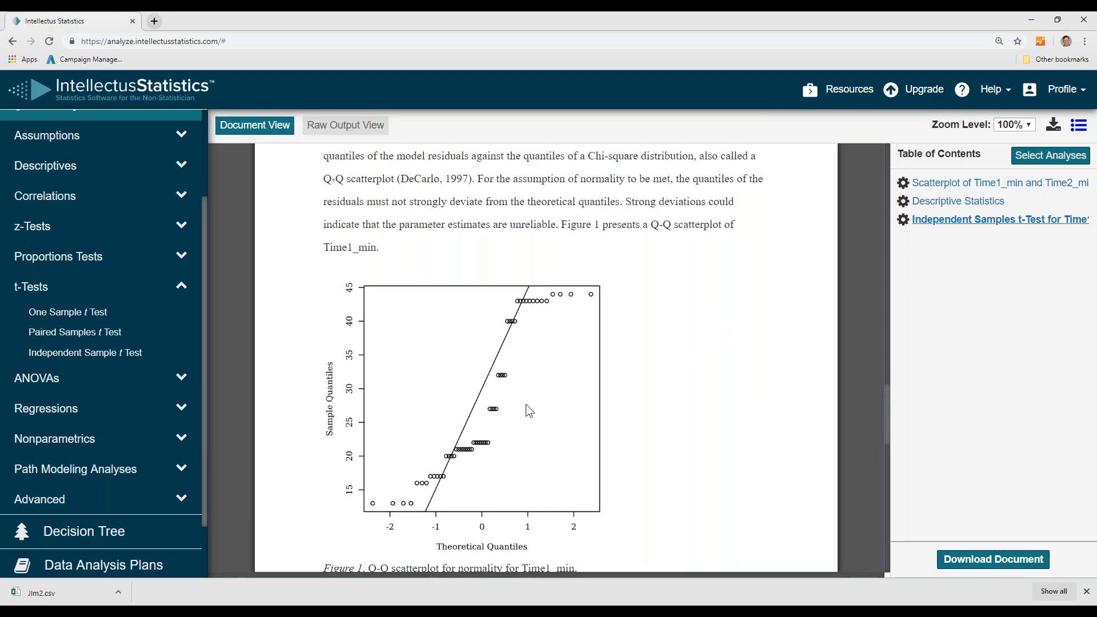
{"action": "mouse_move", "coordinate": [516, 405]}
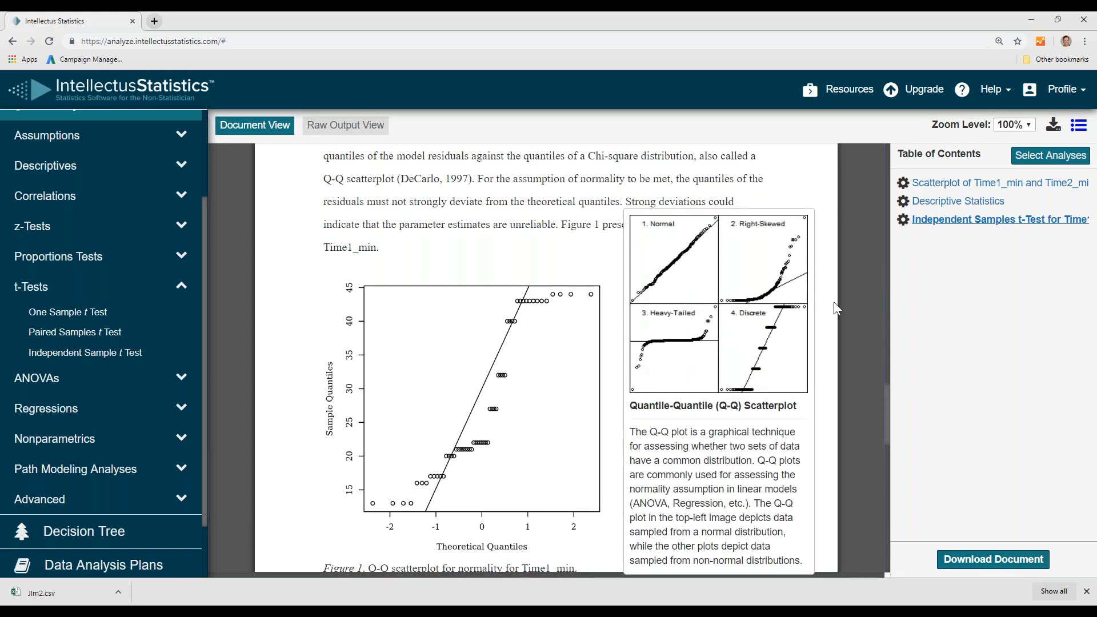
{"action": "left_click_drag", "start_coordinate": [887, 396], "coordinate": [883, 453]}
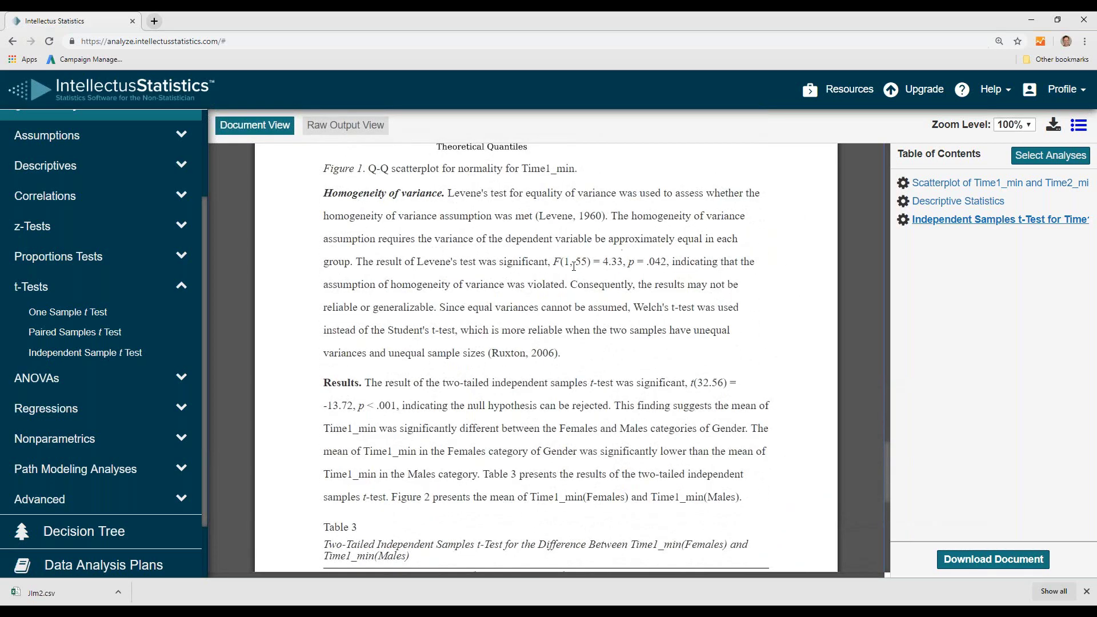
- Highlight the Levene's test statistic and the words 'not' and 'violated' in the homogeneity paragraph
{"action": "left_click_drag", "start_coordinate": [554, 263], "coordinate": [661, 266]}
{"action": "left_click", "coordinate": [784, 355]}
{"action": "mouse_move", "coordinate": [650, 265]}
{"action": "double_click", "coordinate": [713, 286]}
{"action": "double_click", "coordinate": [543, 284]}
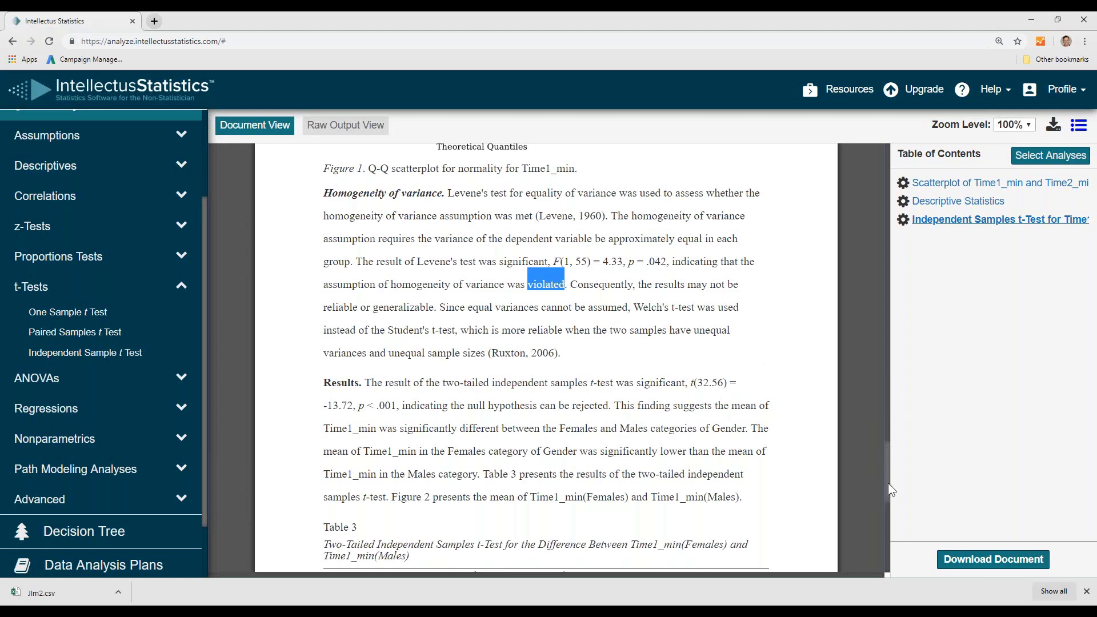
- Highlight the Females versus Males means sentence, then scroll to Table 3 and Figure 2
{"action": "left_click_drag", "start_coordinate": [888, 484], "coordinate": [888, 512]}
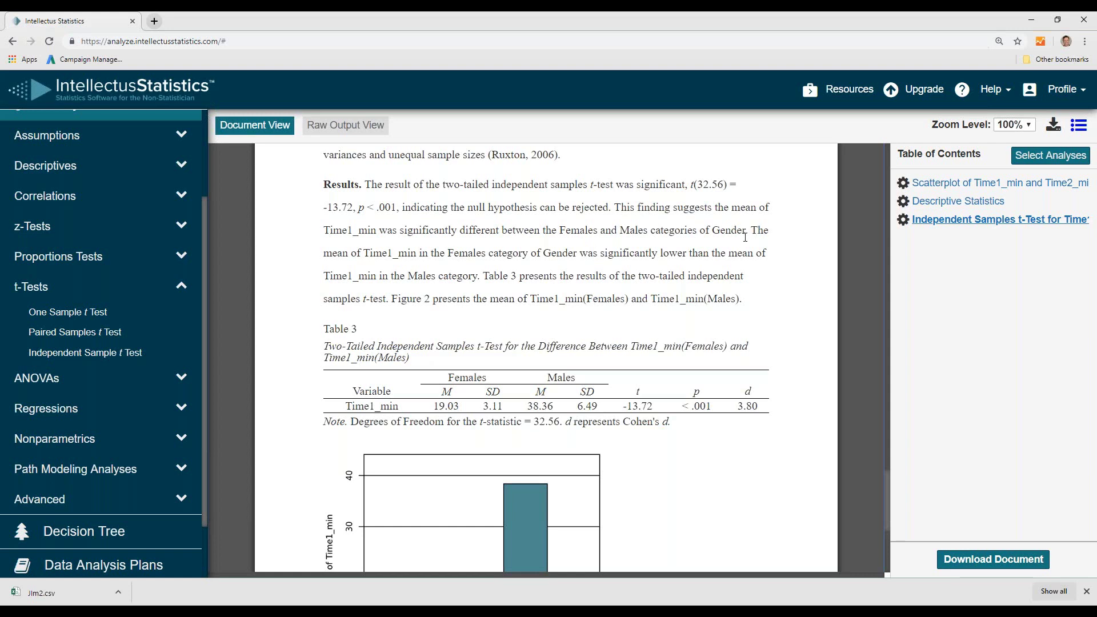
{"action": "left_click_drag", "start_coordinate": [750, 230], "coordinate": [484, 277]}
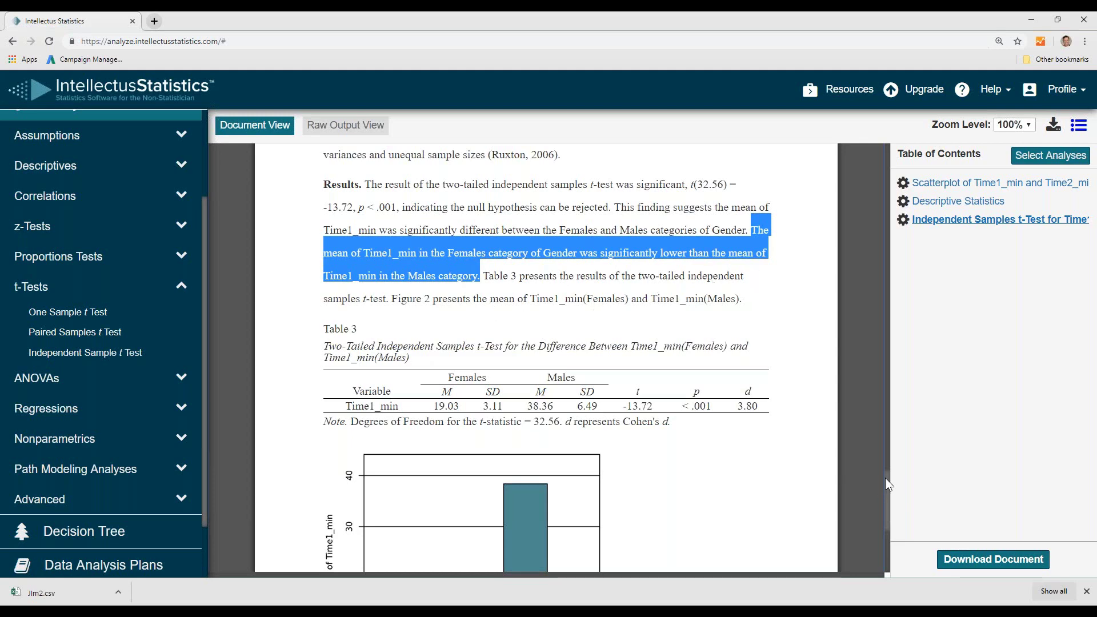
{"action": "scroll", "coordinate": [890, 483], "scroll_direction": "down", "scroll_amount": 3}
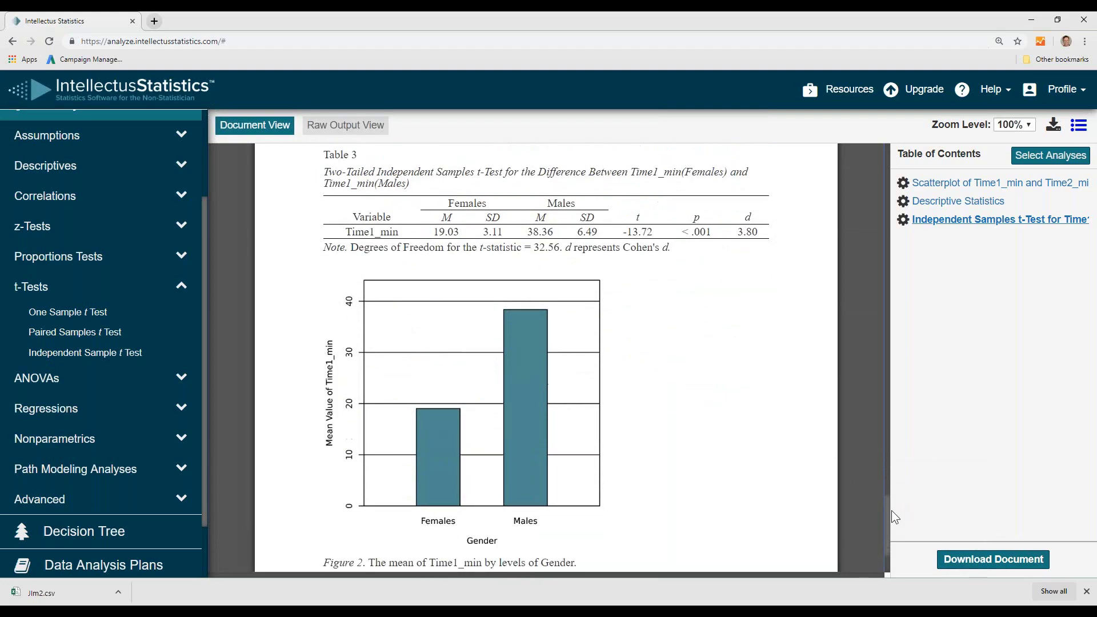
{"action": "scroll", "coordinate": [892, 510], "scroll_direction": "down", "scroll_amount": 2}
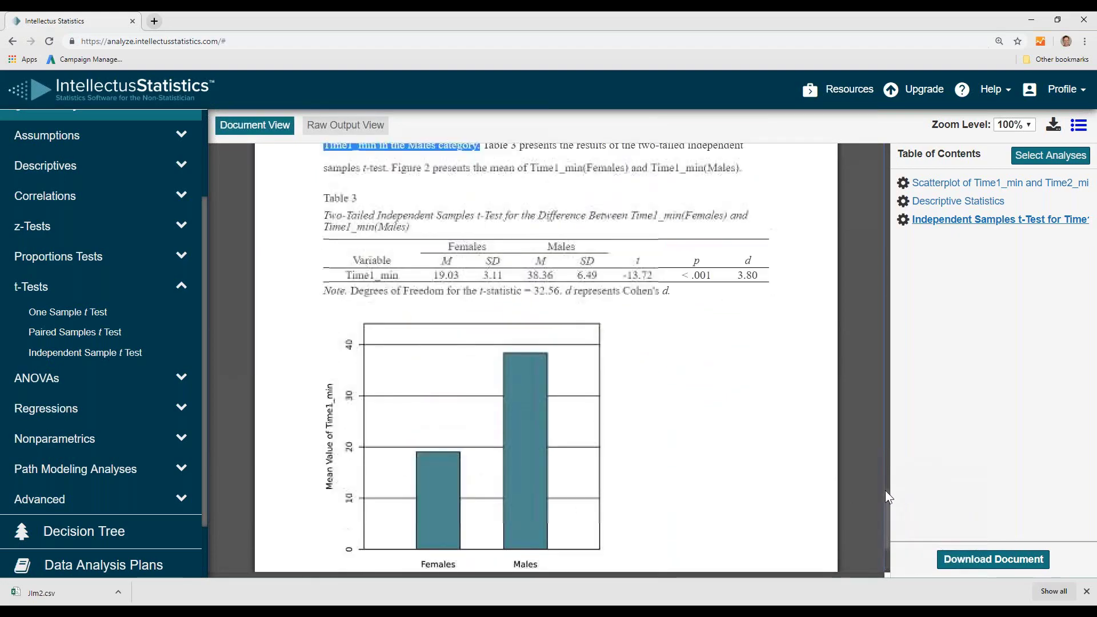
- View the normality definition, then run the suggested Mann-Whitney U test for Time1_min by Gender
{"action": "left_click_drag", "start_coordinate": [886, 475], "coordinate": [864, 333]}
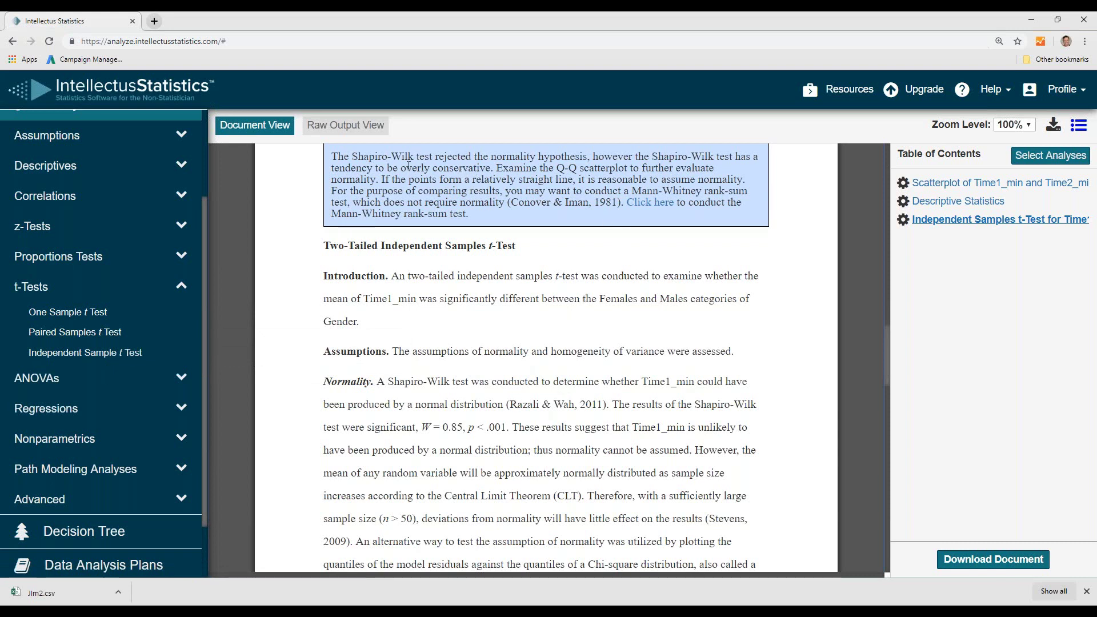
{"action": "left_click", "coordinate": [496, 157]}
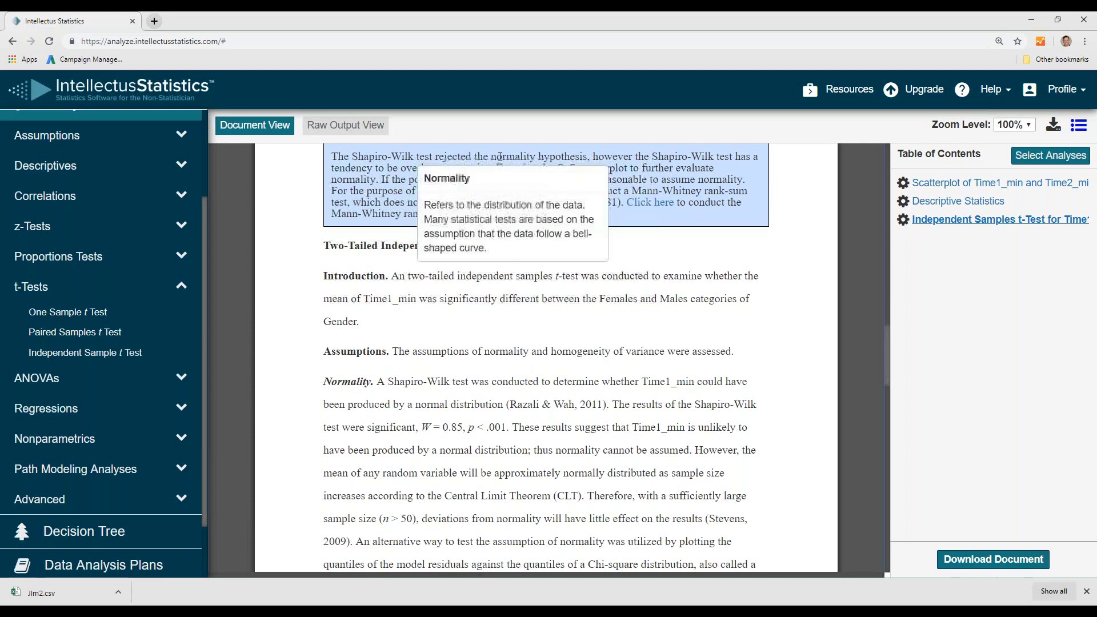
{"action": "left_click", "coordinate": [683, 240]}
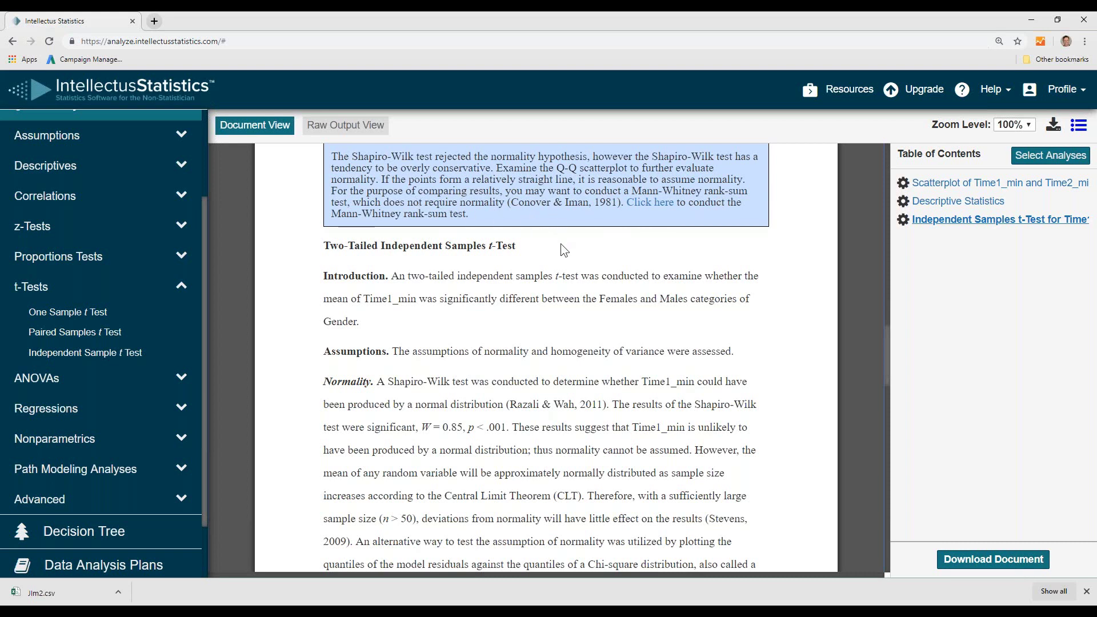
{"action": "left_click", "coordinate": [650, 202]}
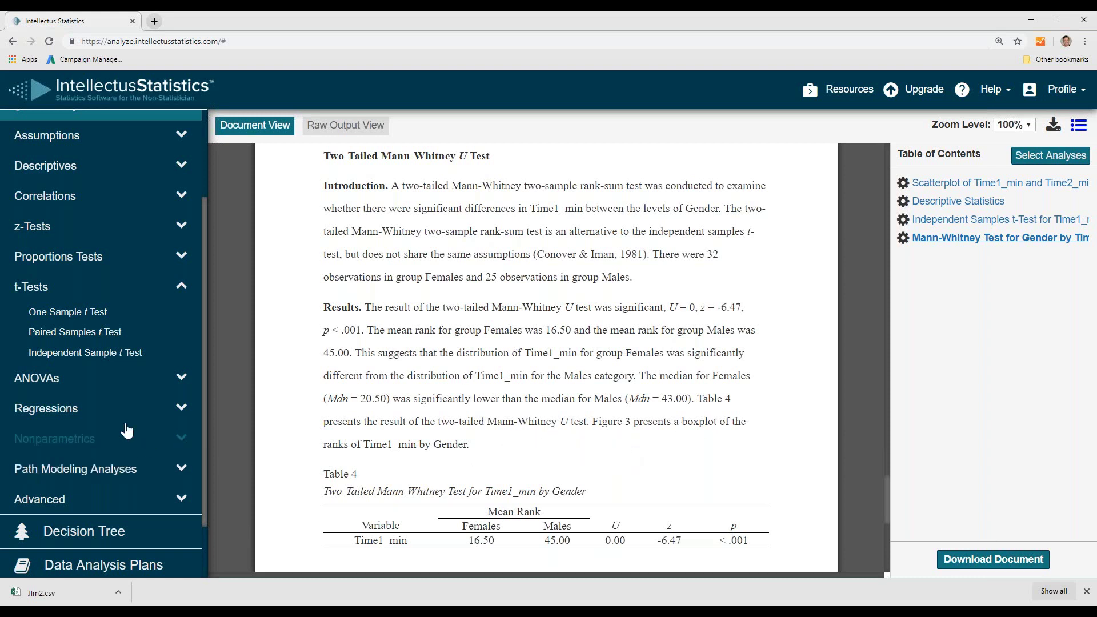
- Run a linear regression with Distance_miles as dependent and Time1_min, Time2_min as predictors
{"action": "left_click", "coordinate": [52, 409]}
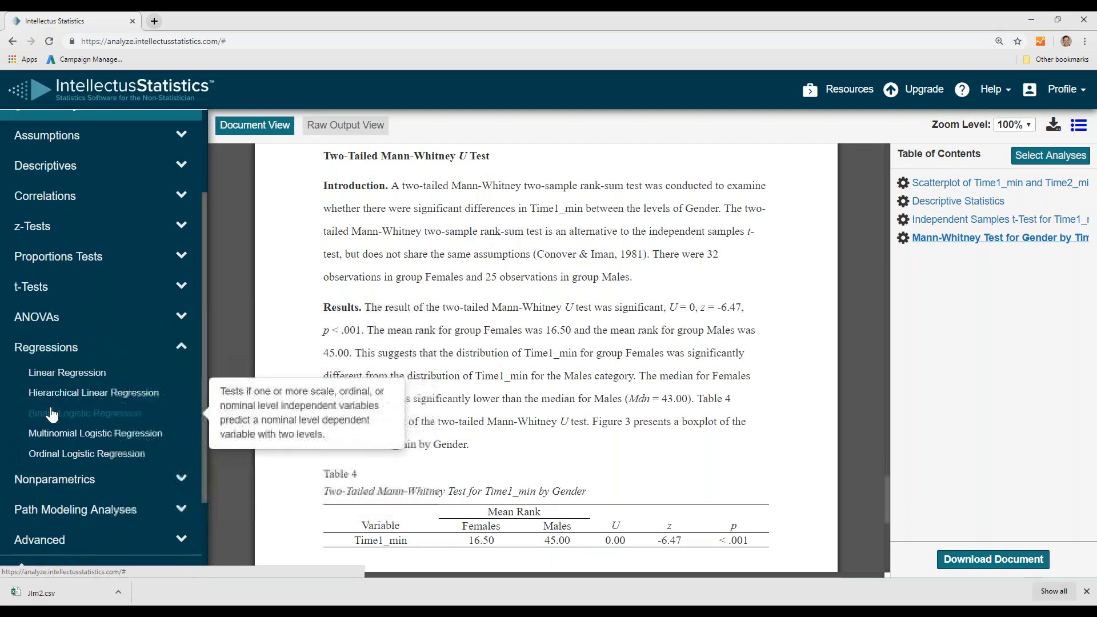
{"action": "left_click", "coordinate": [59, 376]}
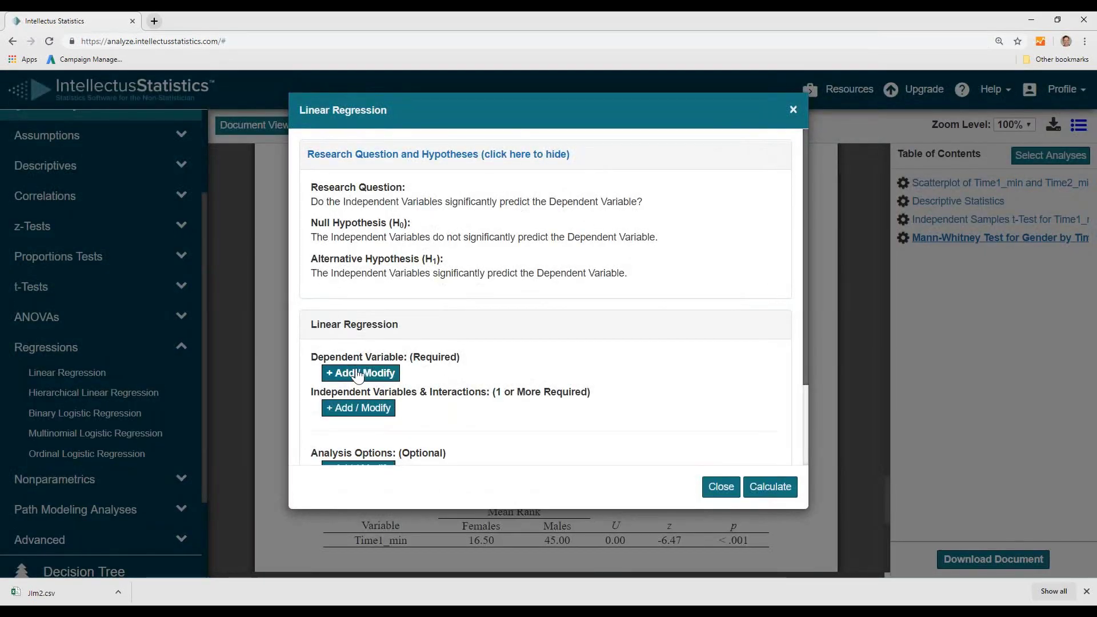
{"action": "left_click", "coordinate": [358, 375]}
{"action": "left_click", "coordinate": [404, 167]}
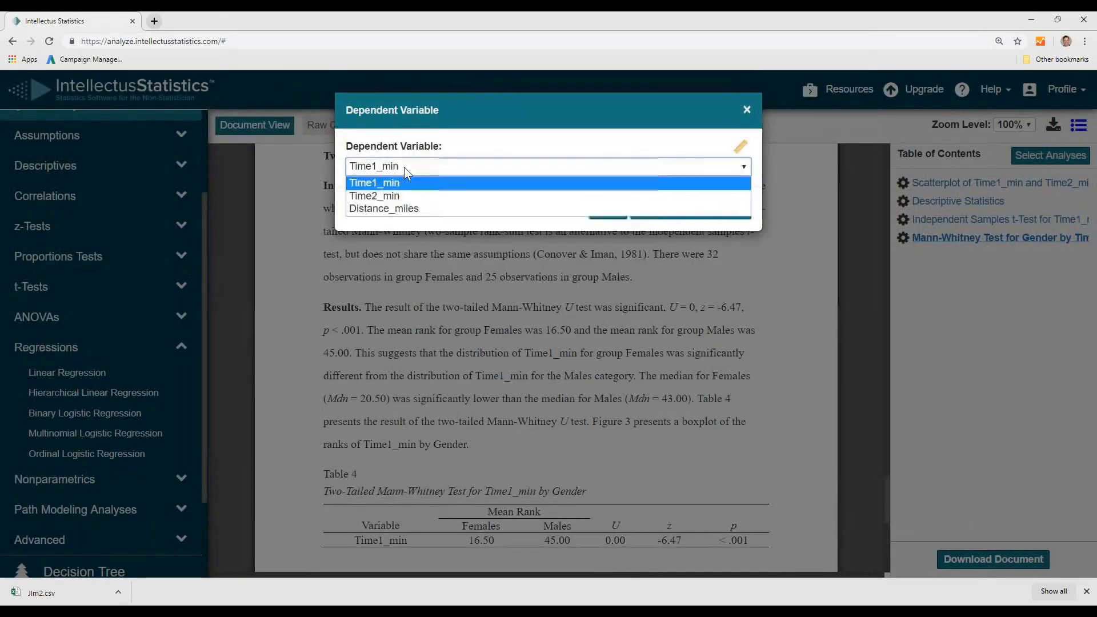
{"action": "left_click", "coordinate": [396, 208]}
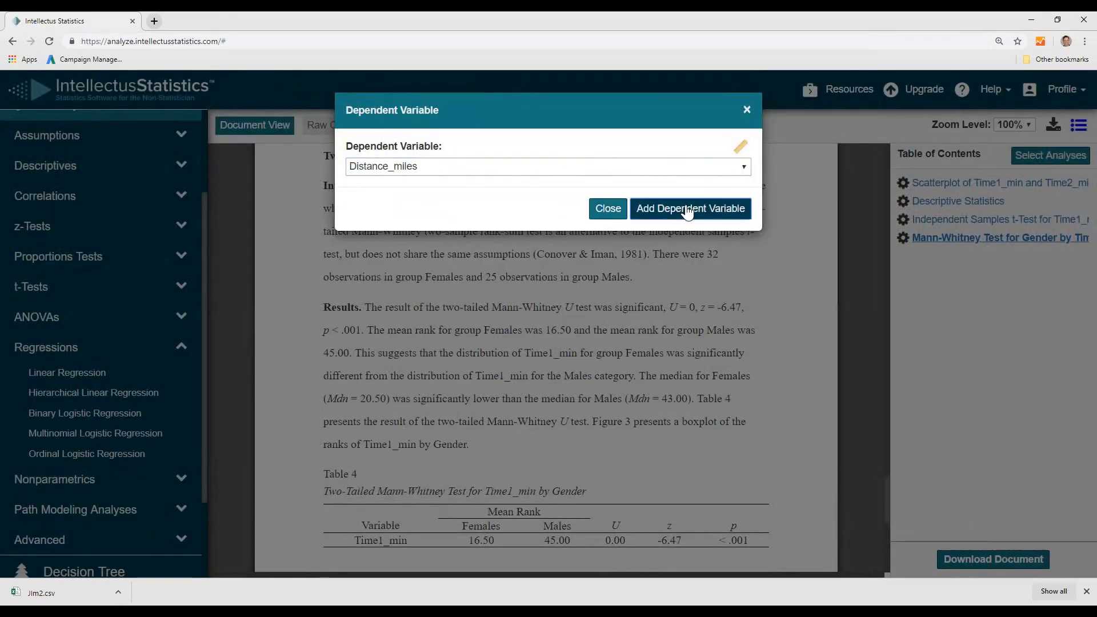
{"action": "left_click", "coordinate": [686, 211]}
{"action": "left_click", "coordinate": [357, 424]}
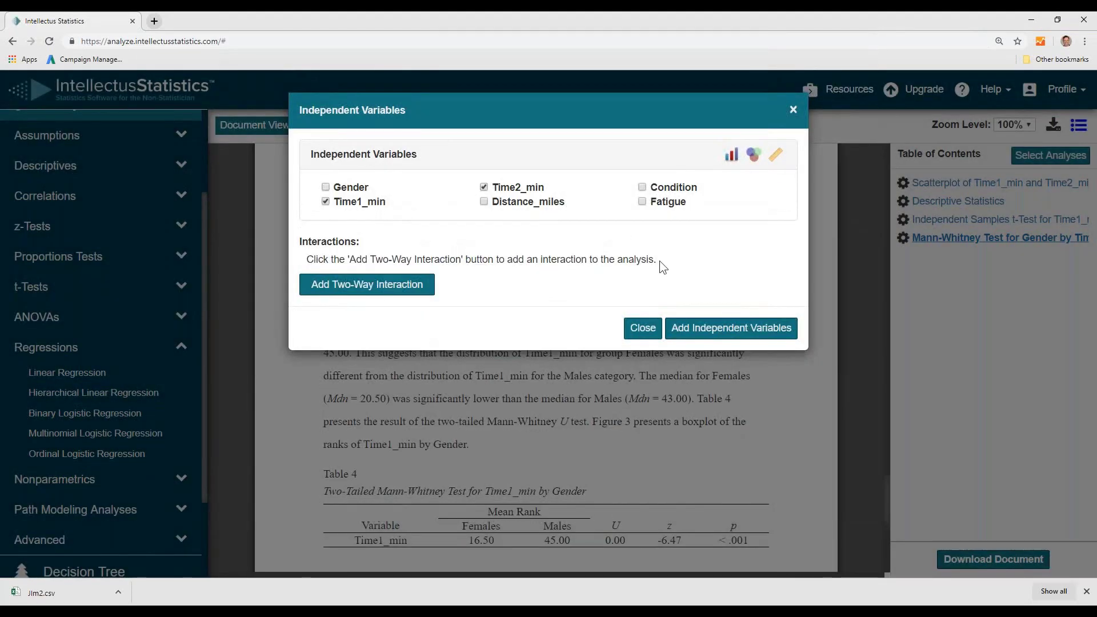
{"action": "left_click", "coordinate": [732, 328]}
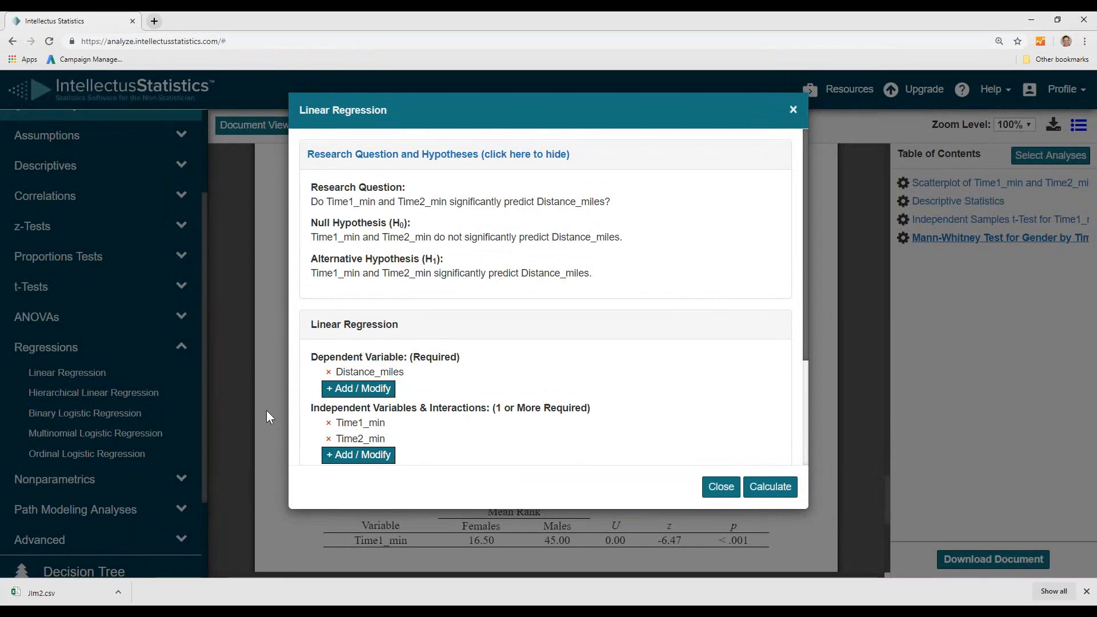
{"action": "left_click", "coordinate": [771, 487]}
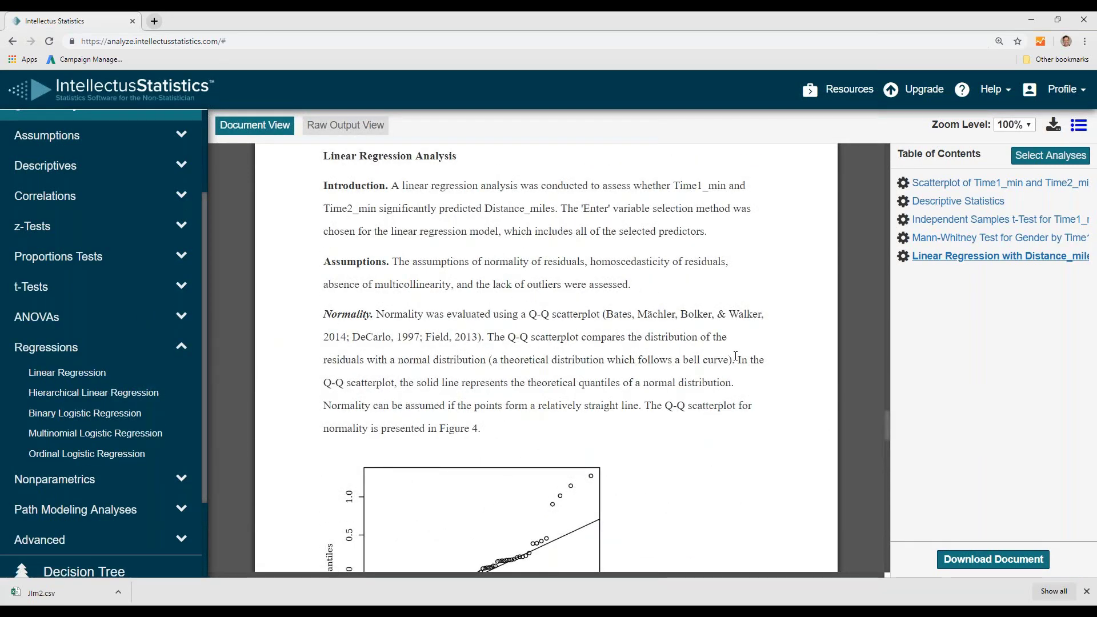
{"action": "left_click_drag", "start_coordinate": [886, 420], "coordinate": [898, 492]}
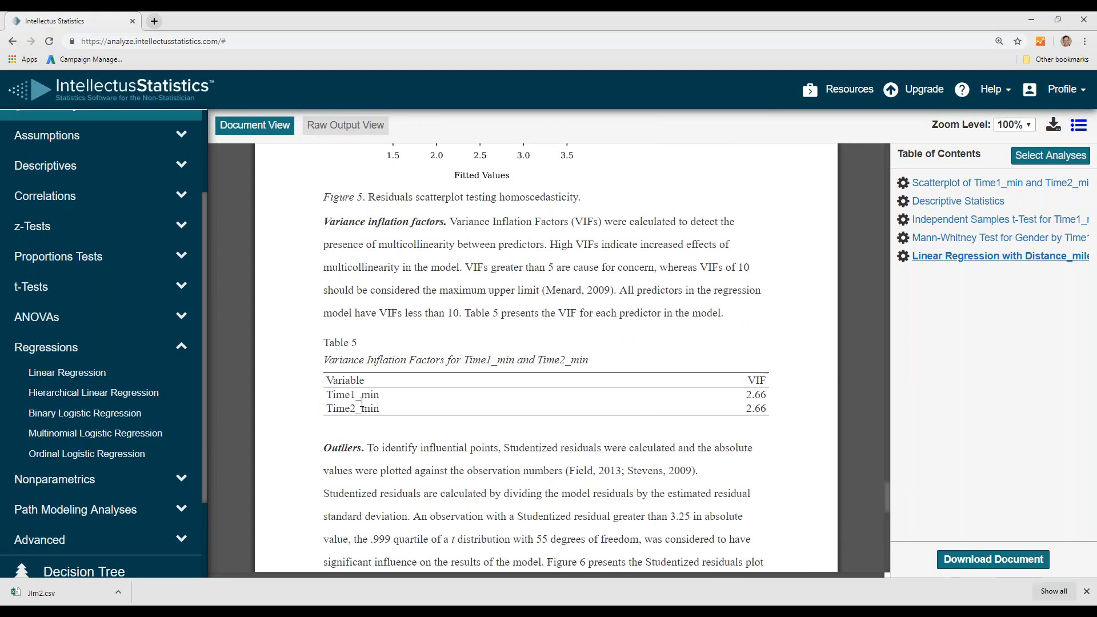
{"action": "double_click", "coordinate": [550, 268]}
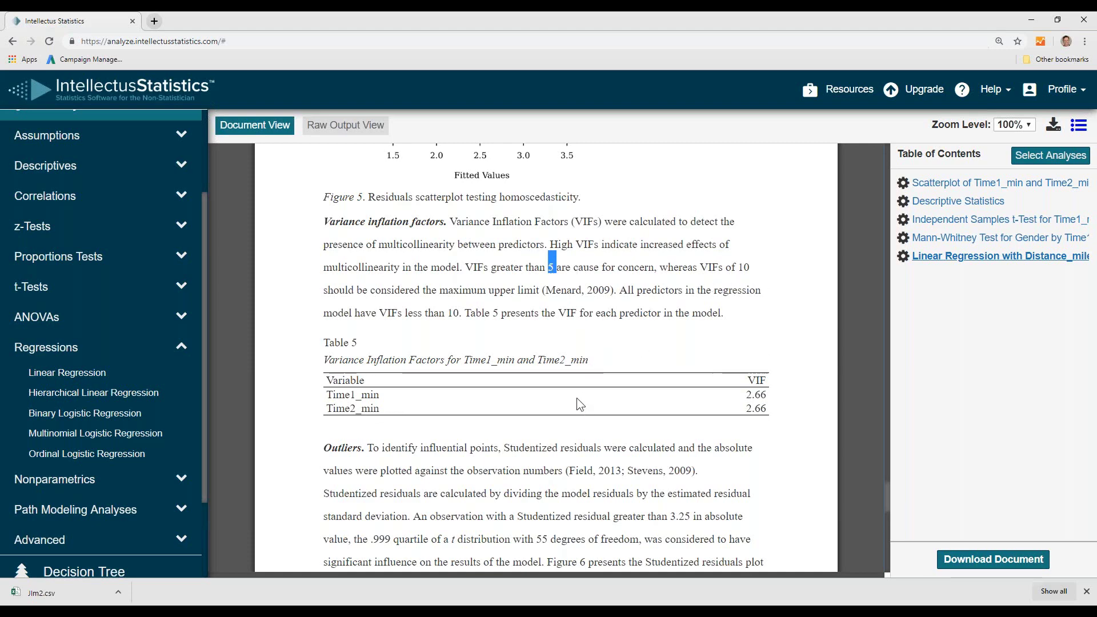
{"action": "left_click_drag", "start_coordinate": [889, 485], "coordinate": [886, 513]}
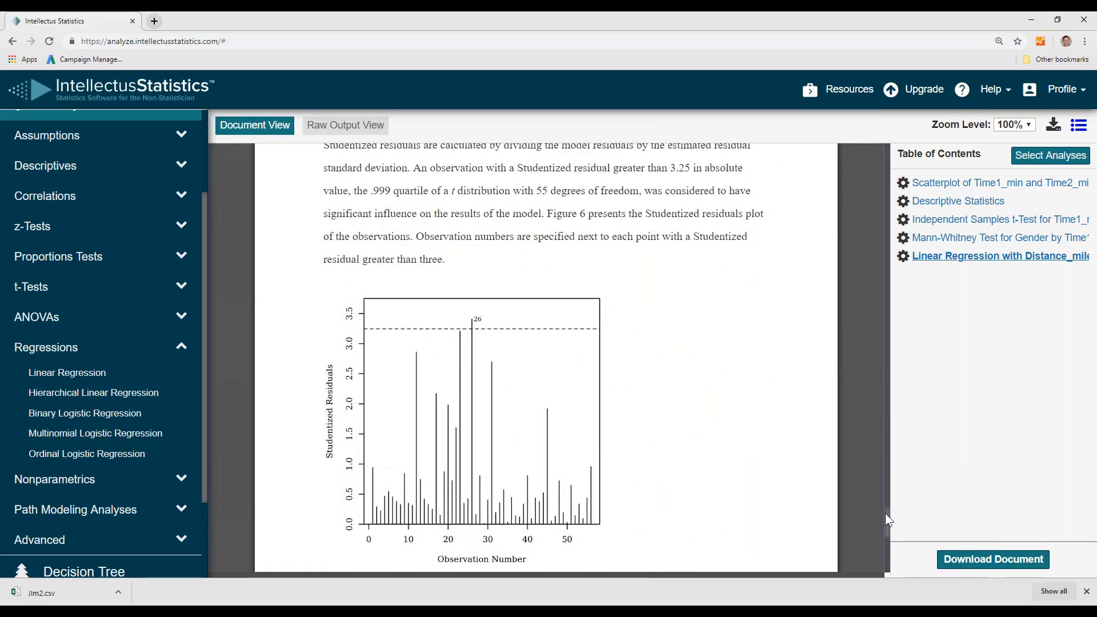
{"action": "left_click_drag", "start_coordinate": [885, 517], "coordinate": [888, 546]}
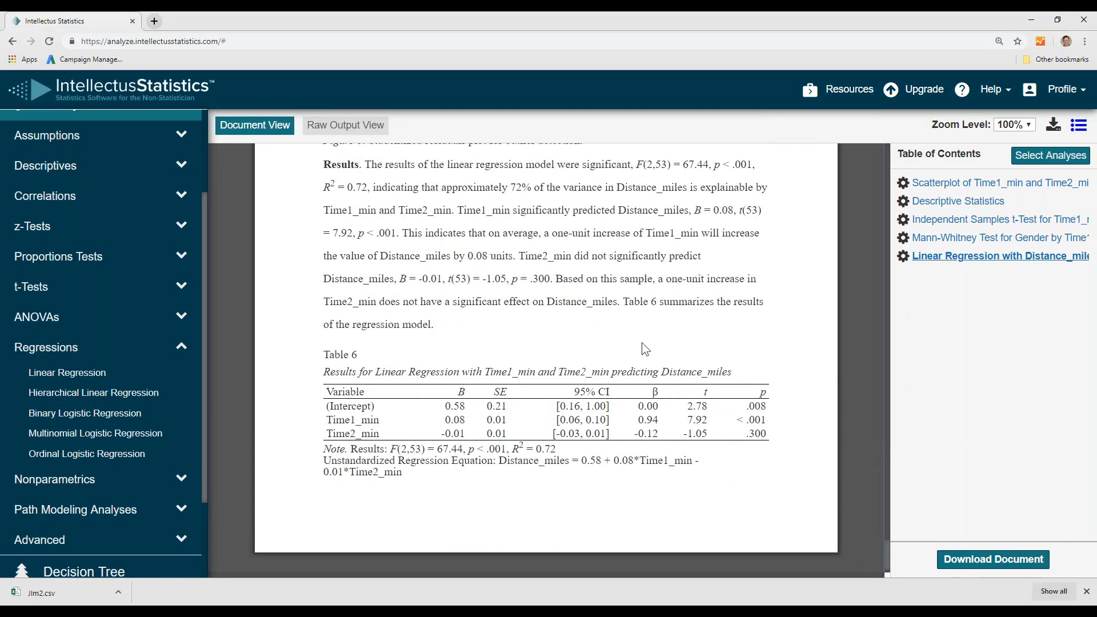
{"action": "double_click", "coordinate": [758, 421]}
{"action": "left_click_drag", "start_coordinate": [460, 210], "coordinate": [400, 237]}
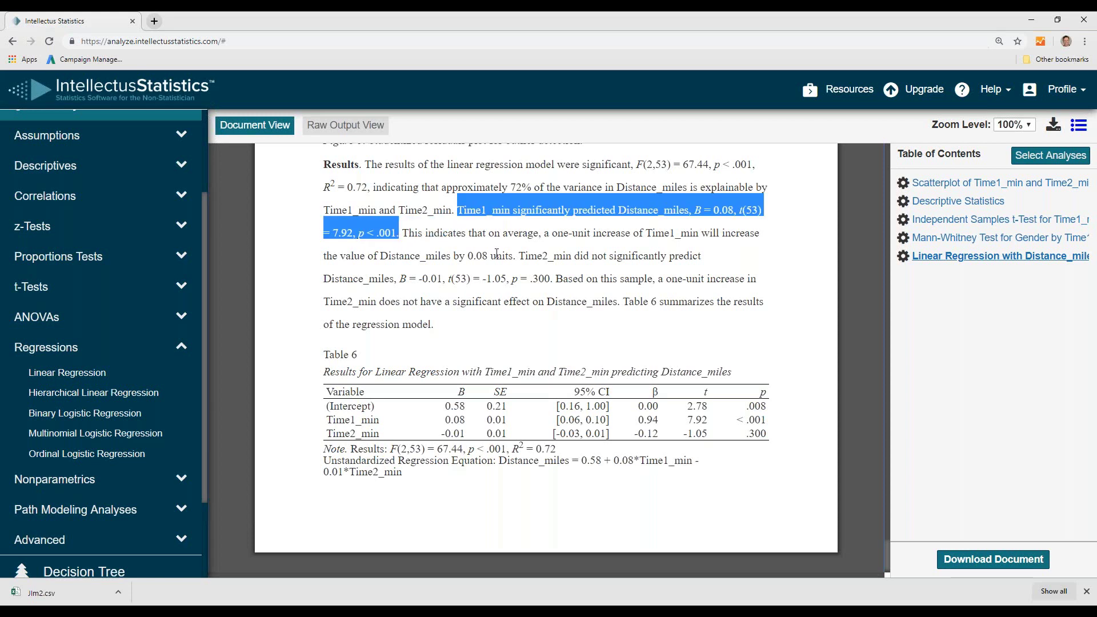
{"action": "left_click", "coordinate": [409, 234]}
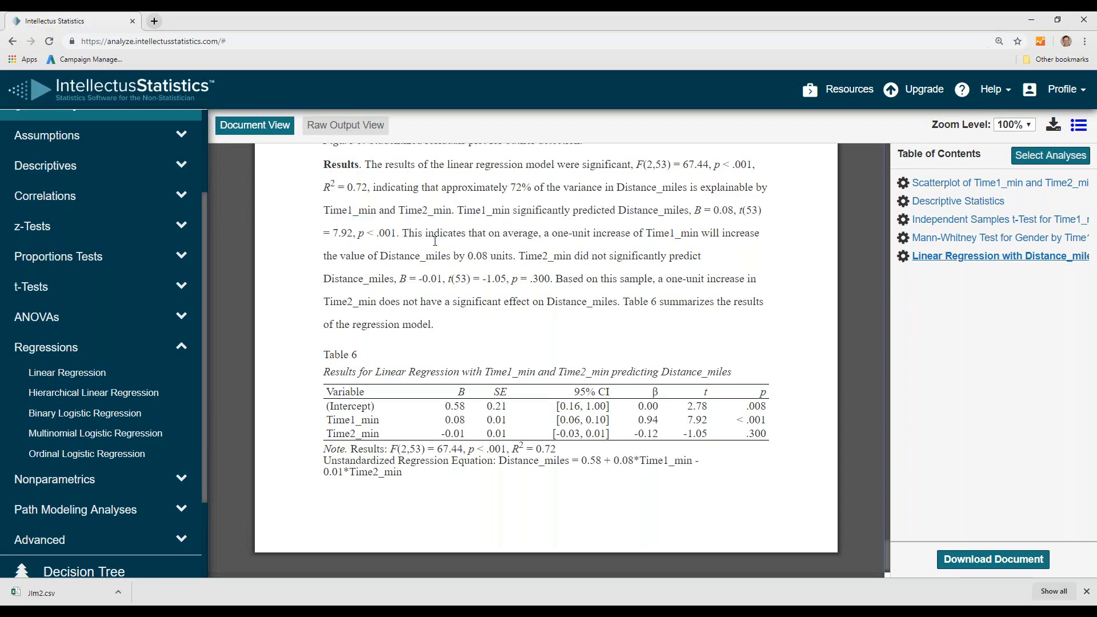
{"action": "left_click_drag", "start_coordinate": [513, 255], "coordinate": [406, 238]}
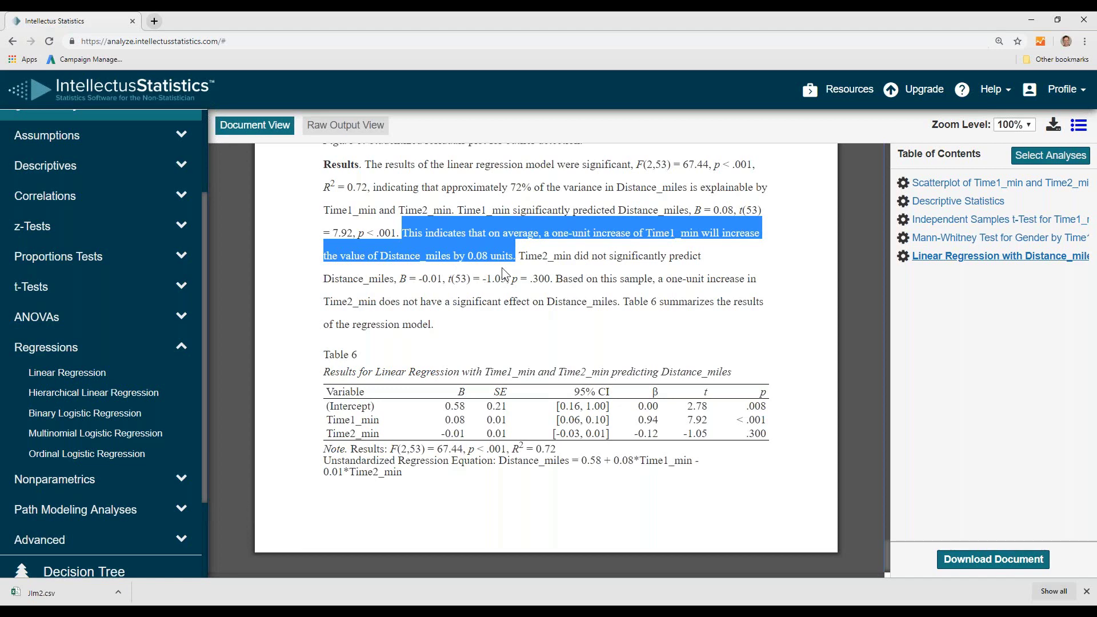
{"action": "scroll", "coordinate": [502, 268], "scroll_direction": "up", "scroll_amount": 6}
{"action": "scroll", "coordinate": [575, 297], "scroll_direction": "down", "scroll_amount": 6}
{"action": "scroll", "coordinate": [574, 297], "scroll_direction": "up", "scroll_amount": 20}
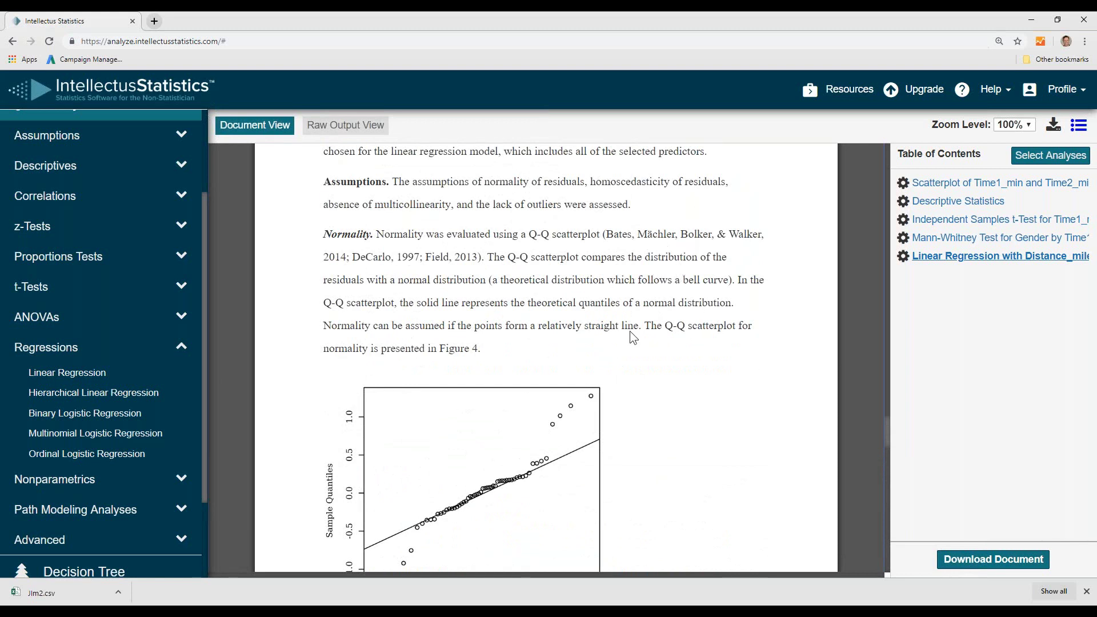
- Move Linear Regression above Mann-Whitney and the Scatterplot to the end of the Table of Contents
{"action": "left_click_drag", "start_coordinate": [921, 256], "coordinate": [924, 216]}
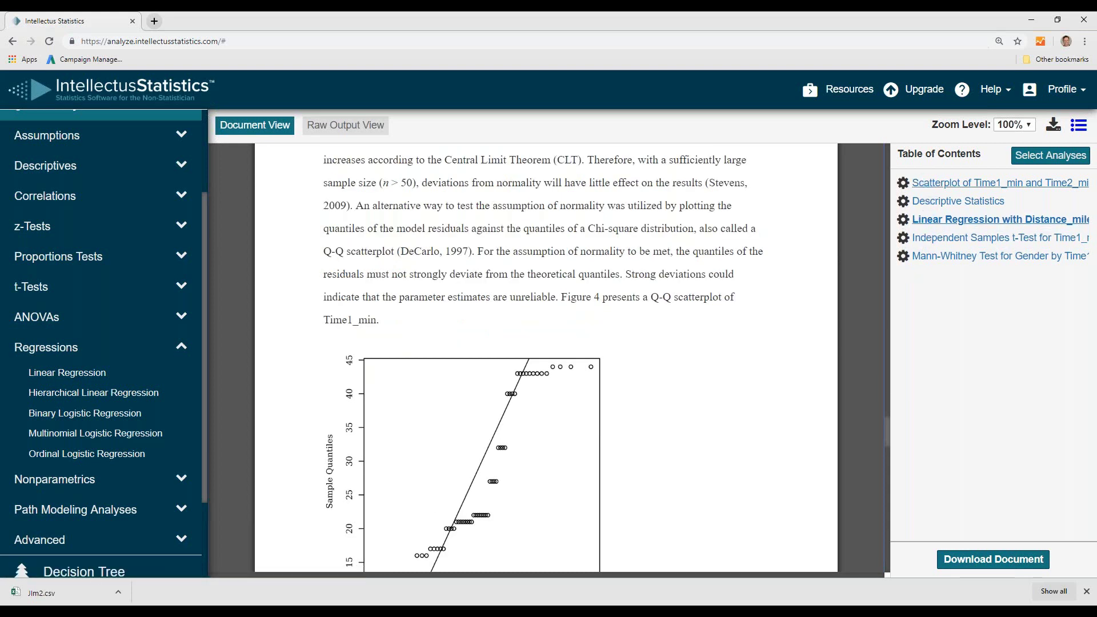
{"action": "left_click_drag", "start_coordinate": [925, 180], "coordinate": [928, 275]}
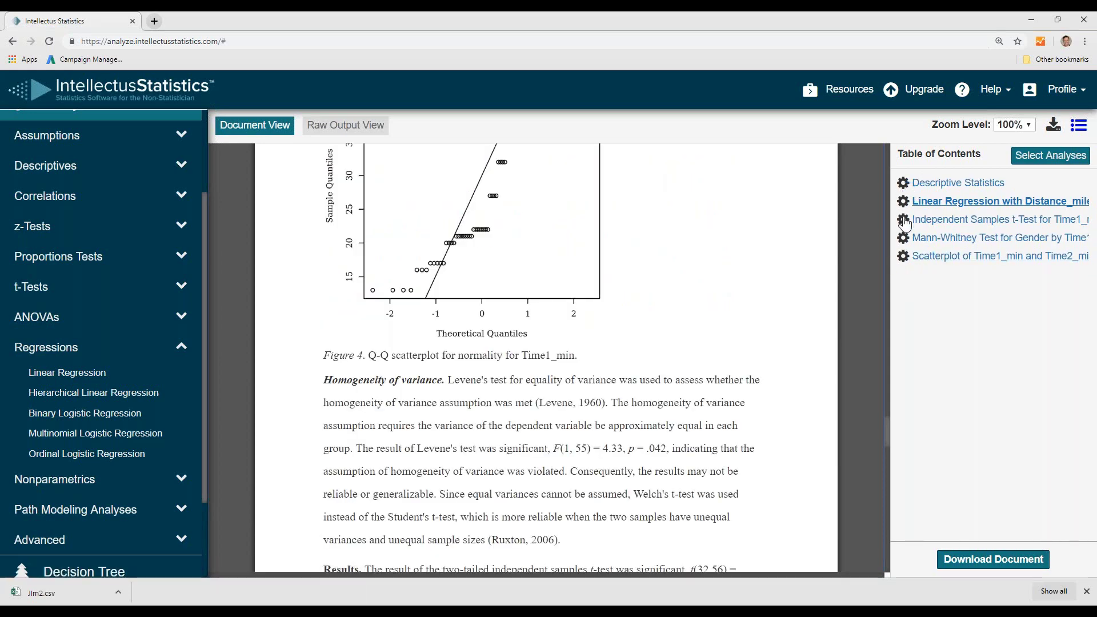
- Add the note 'use mann whitney' to the Independent Samples t-Test analysis and close the notes window
{"action": "left_click", "coordinate": [903, 220]}
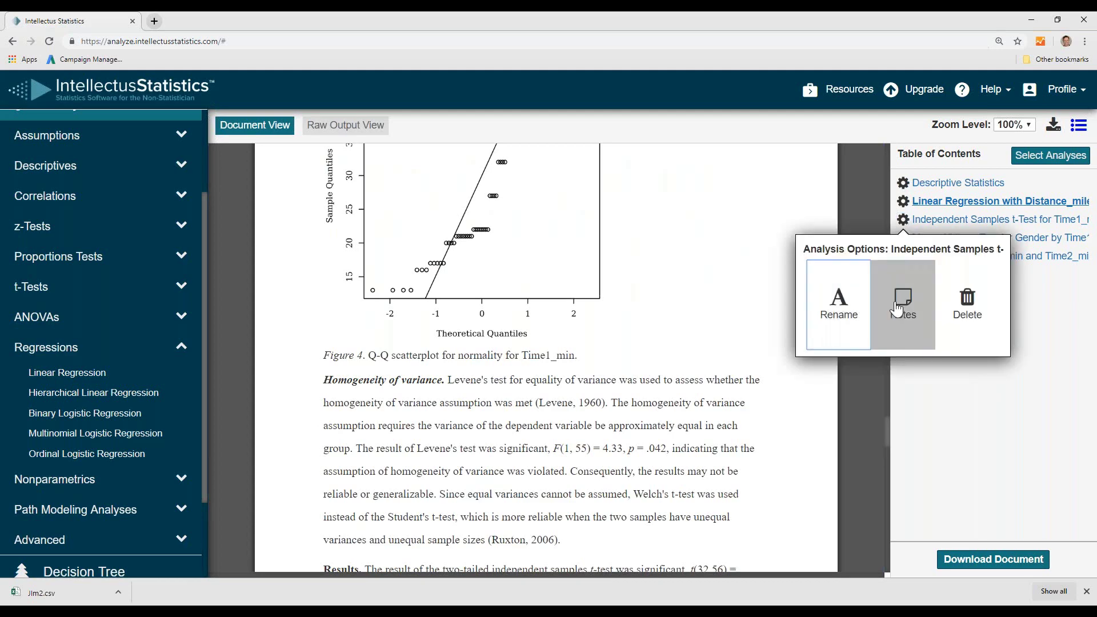
{"action": "left_click", "coordinate": [903, 303]}
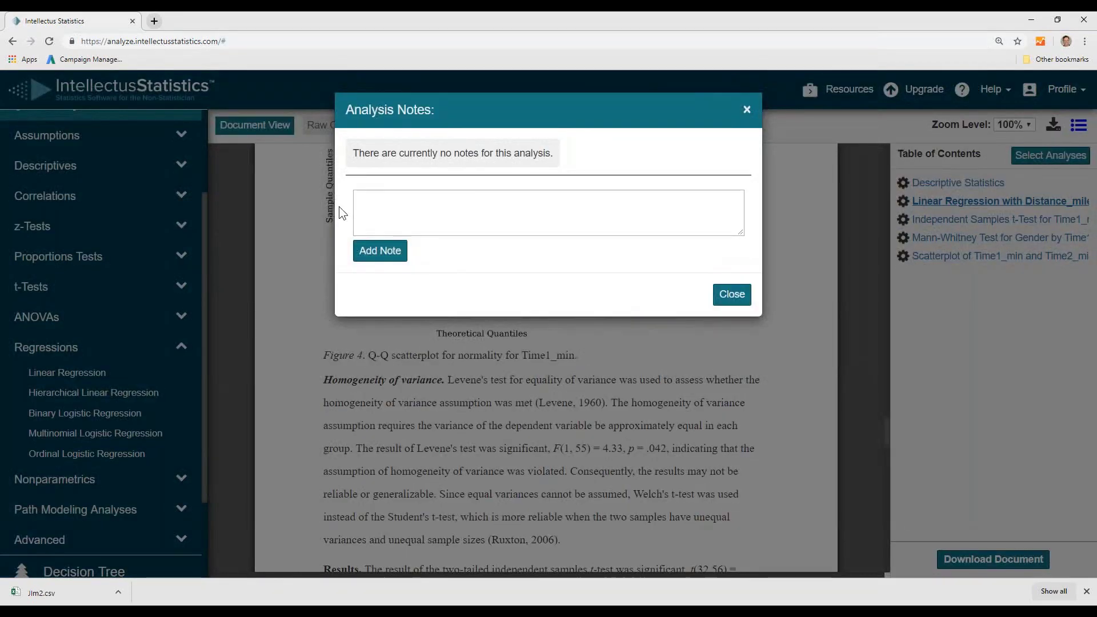
{"action": "left_click", "coordinate": [384, 204]}
{"action": "type", "text": "use "}
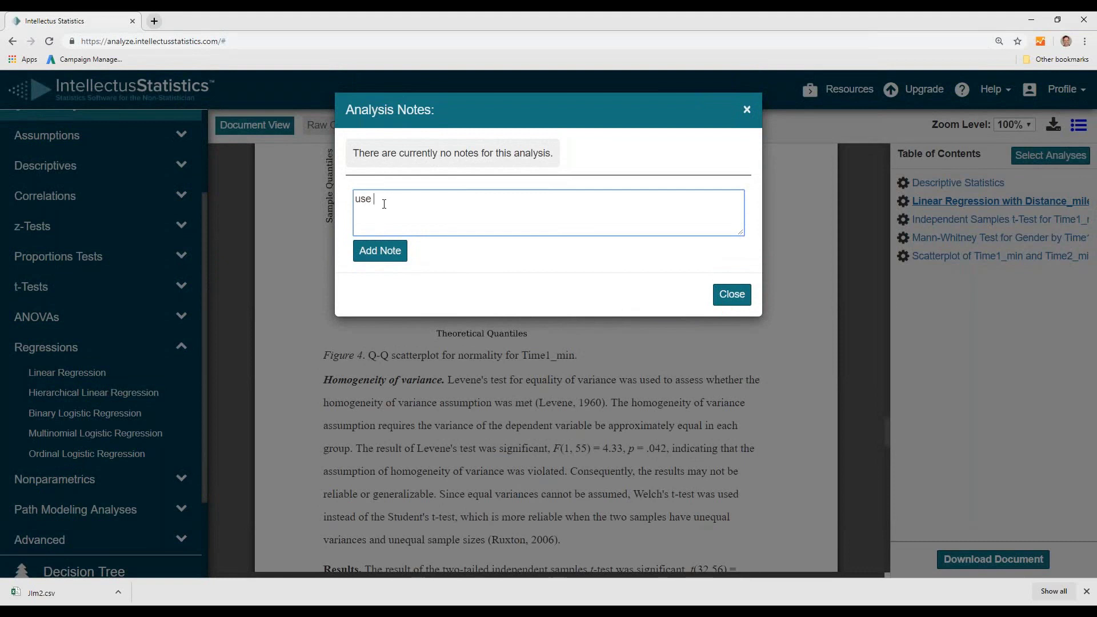
{"action": "type", "text": "mann whitney"}
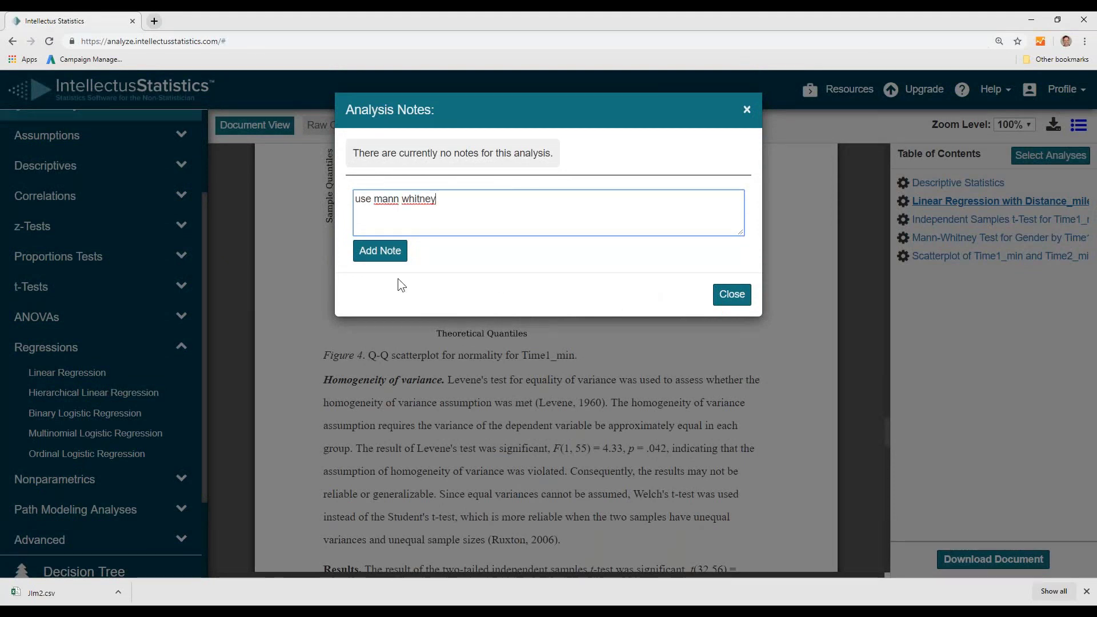
{"action": "left_click", "coordinate": [382, 255]}
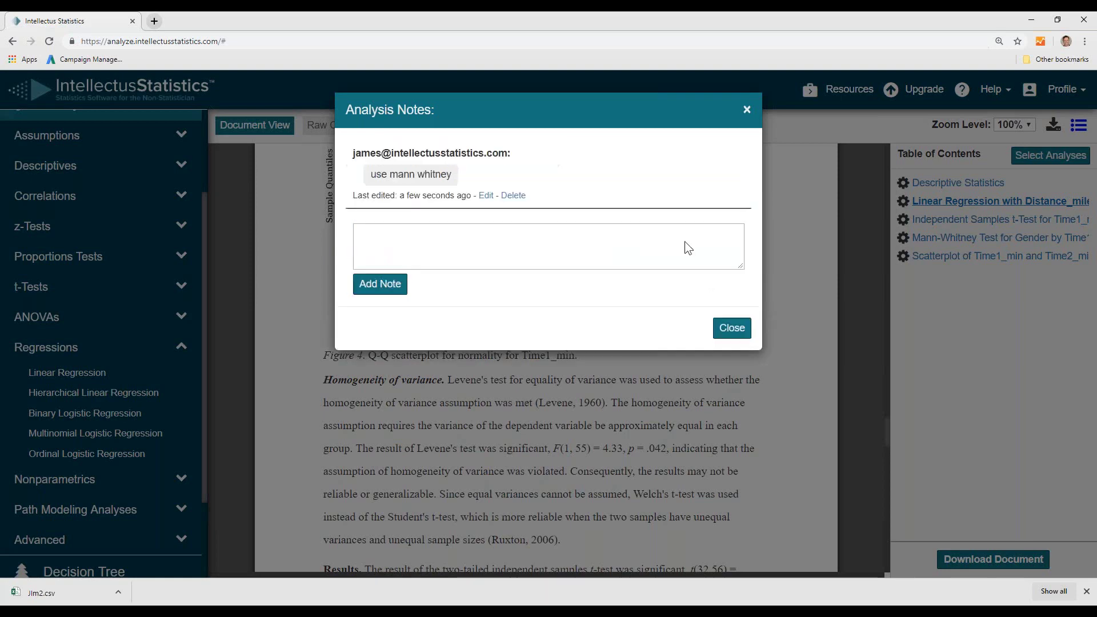
{"action": "left_click", "coordinate": [747, 110]}
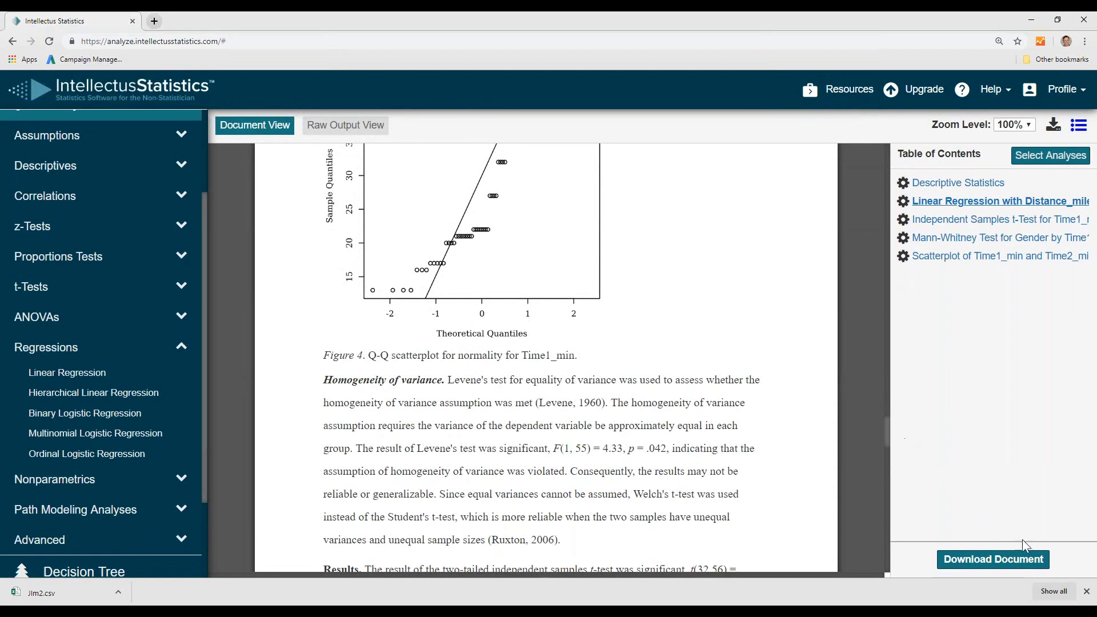
- Download the report as IntellectusAnalyses (39).docx and open it in Word
{"action": "left_click", "coordinate": [995, 561]}
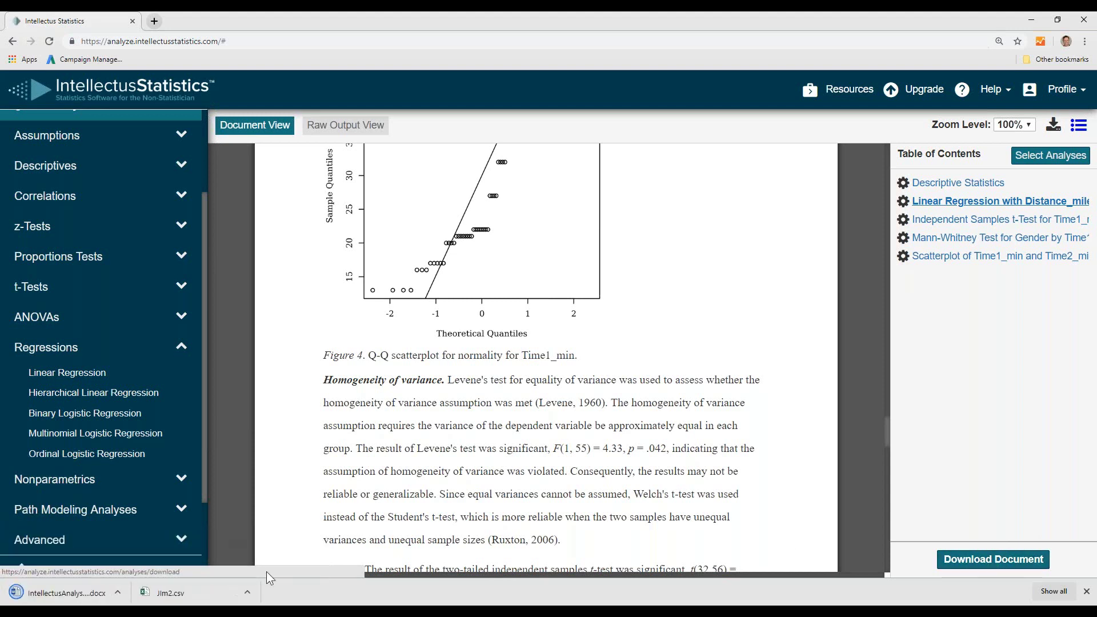
{"action": "left_click", "coordinate": [63, 593]}
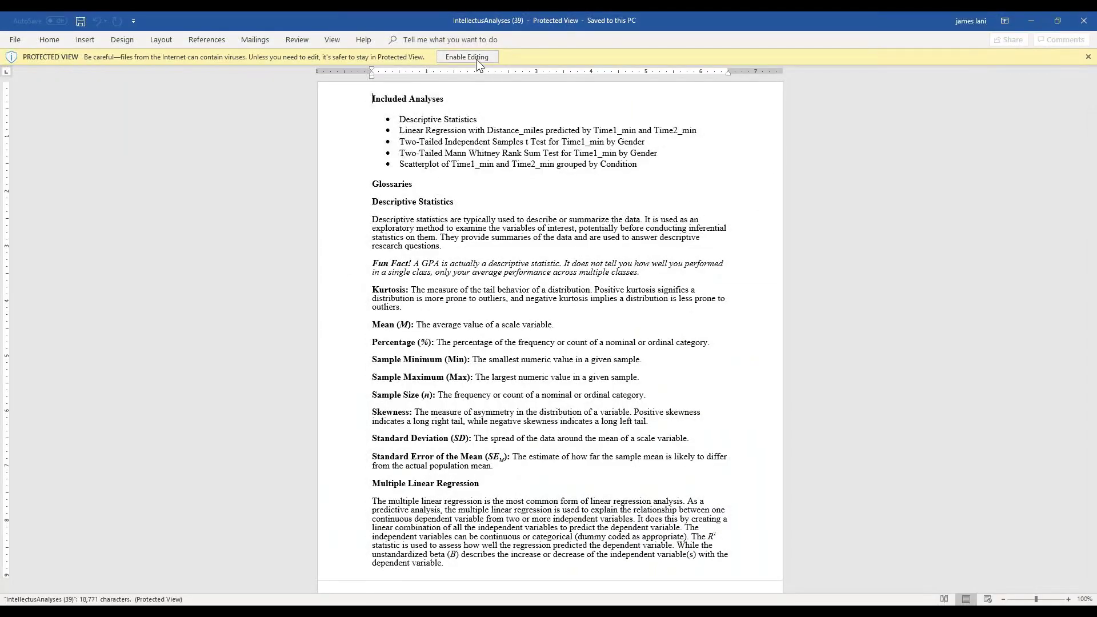
- Enable editing on IntellectusAnalyses (39).docx and review the Included Analyses list and glossaries
{"action": "left_click", "coordinate": [475, 57]}
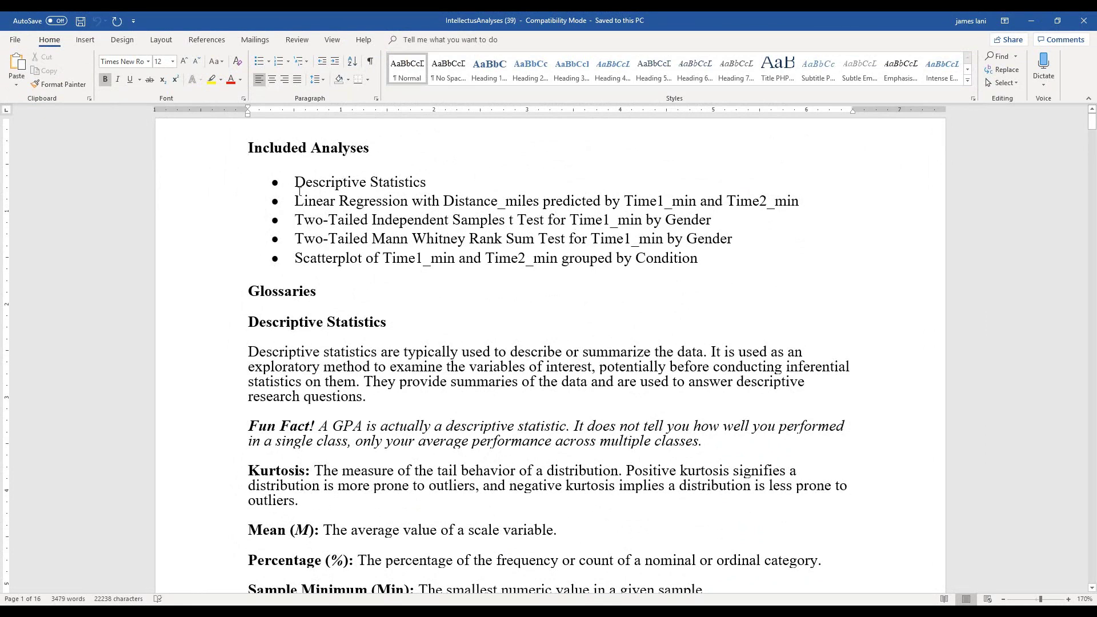
{"action": "left_click_drag", "start_coordinate": [332, 190], "coordinate": [797, 258]}
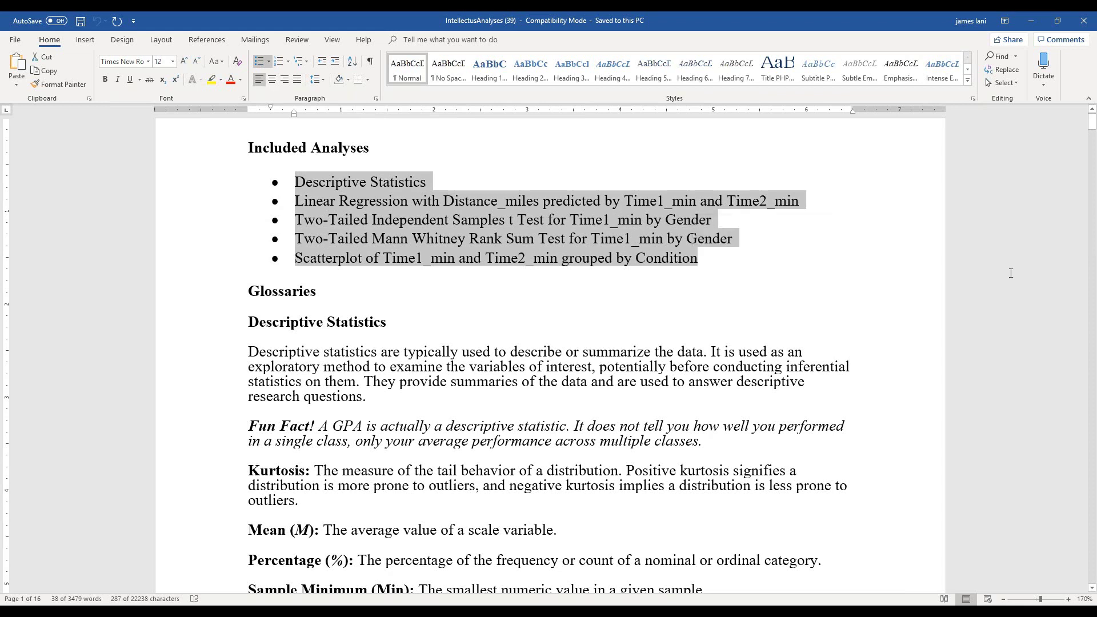
{"action": "left_click", "coordinate": [467, 308]}
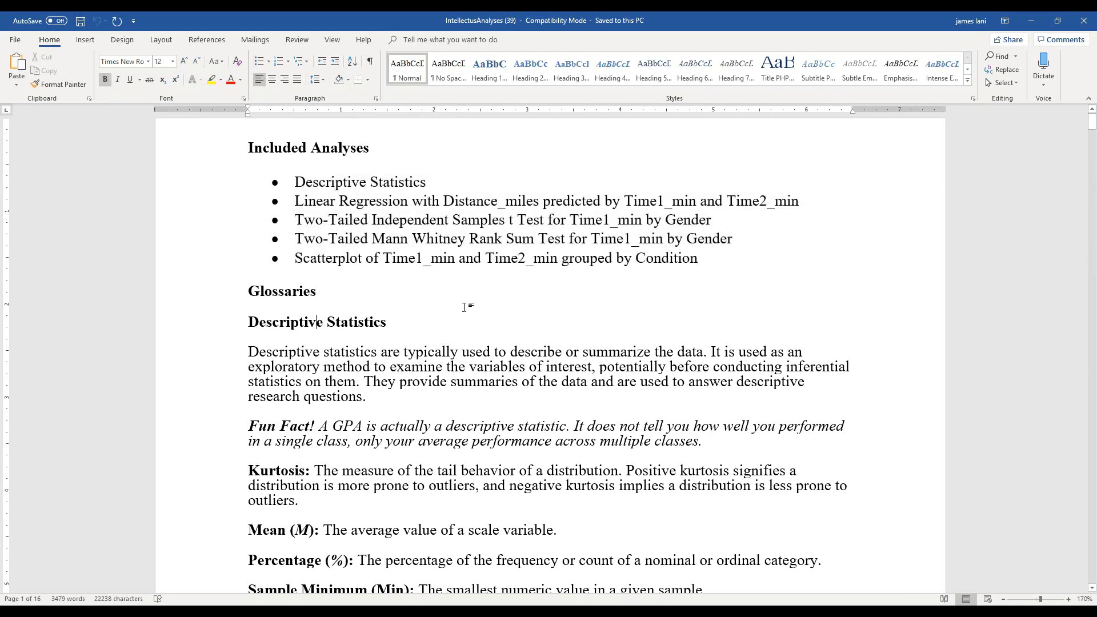
{"action": "key", "text": "Down"}
{"action": "key", "text": "Down"}
{"action": "key", "text": "Down"}
{"action": "key", "text": "Down"}
{"action": "scroll", "coordinate": [322, 459], "scroll_direction": "down", "scroll_amount": 6}
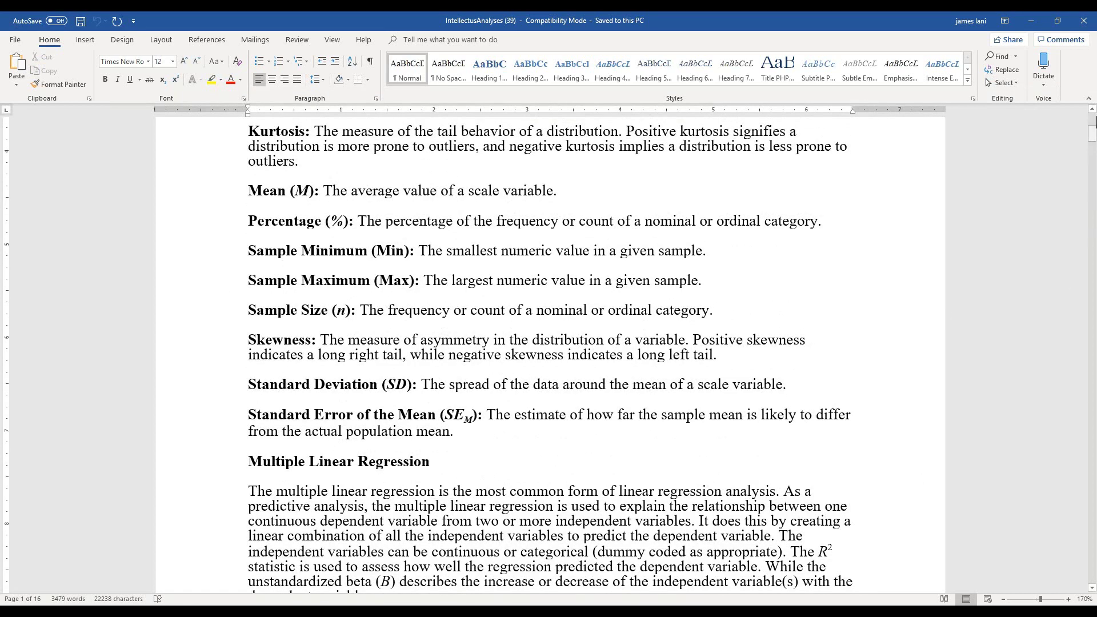
{"action": "left_click_drag", "start_coordinate": [1092, 143], "coordinate": [1093, 221]}
- Review the raw output tables, then select from the last raw output line up to Included Analyses
{"action": "triple_click", "coordinate": [304, 228]}
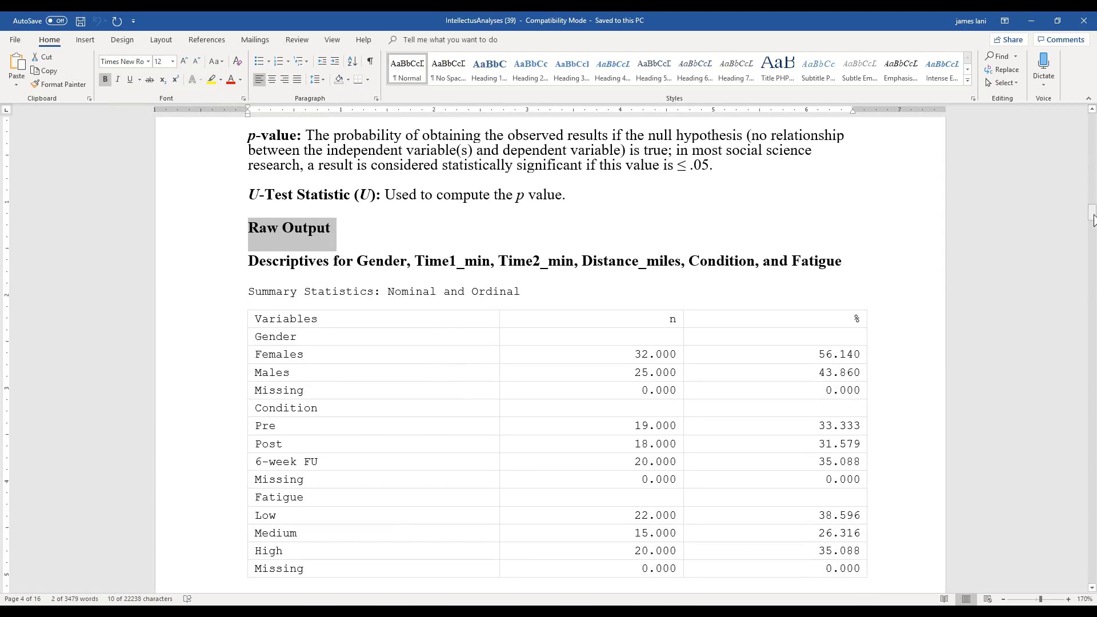
{"action": "left_click_drag", "start_coordinate": [1093, 219], "coordinate": [1093, 228]}
{"action": "double_click", "coordinate": [748, 396]}
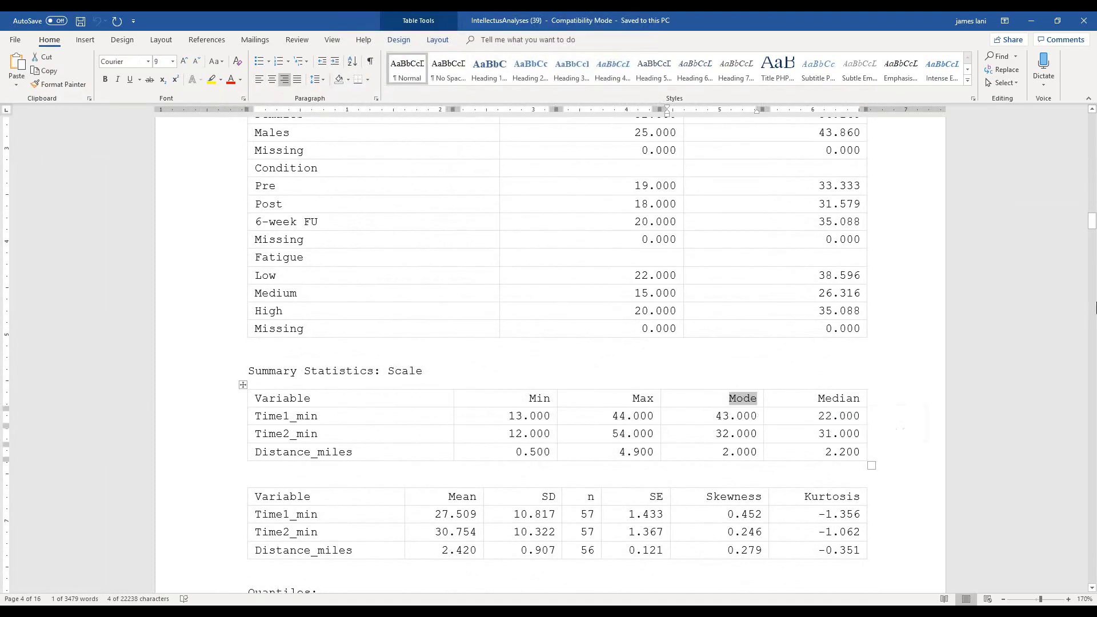
{"action": "left_click_drag", "start_coordinate": [1093, 224], "coordinate": [1093, 239]}
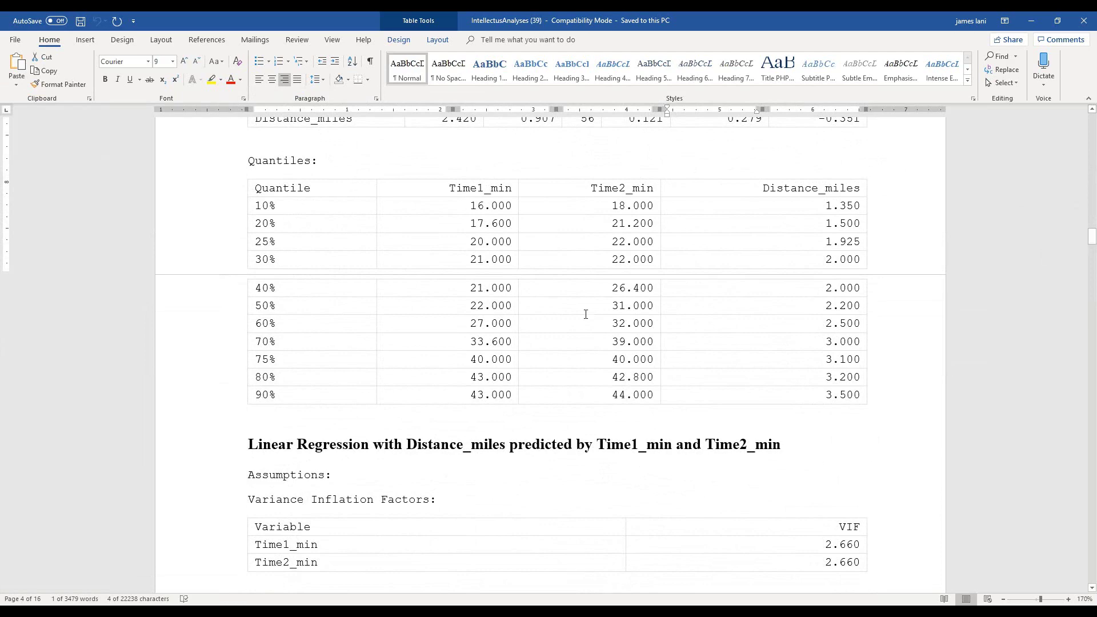
{"action": "scroll", "coordinate": [885, 340], "scroll_direction": "down", "scroll_amount": 15}
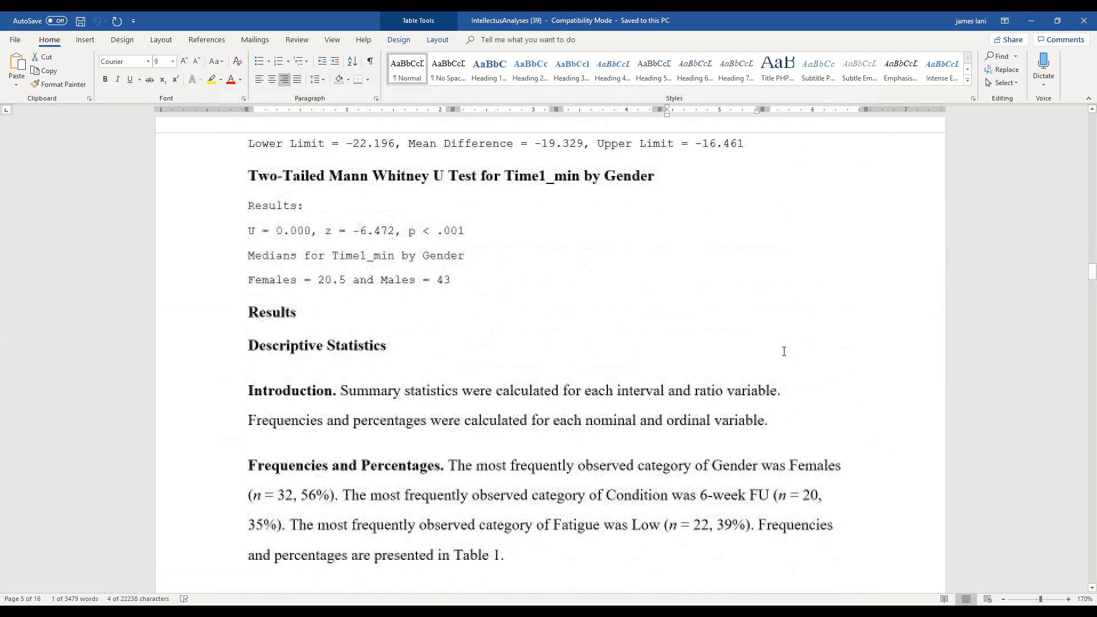
{"action": "scroll", "coordinate": [629, 234], "scroll_direction": "up", "scroll_amount": 6}
{"action": "scroll", "coordinate": [628, 234], "scroll_direction": "down", "scroll_amount": 6}
{"action": "left_click_drag", "start_coordinate": [245, 244], "coordinate": [228, 12]}
- Delete the glossary and raw output block and centre the Results heading
{"action": "key", "text": "Delete"}
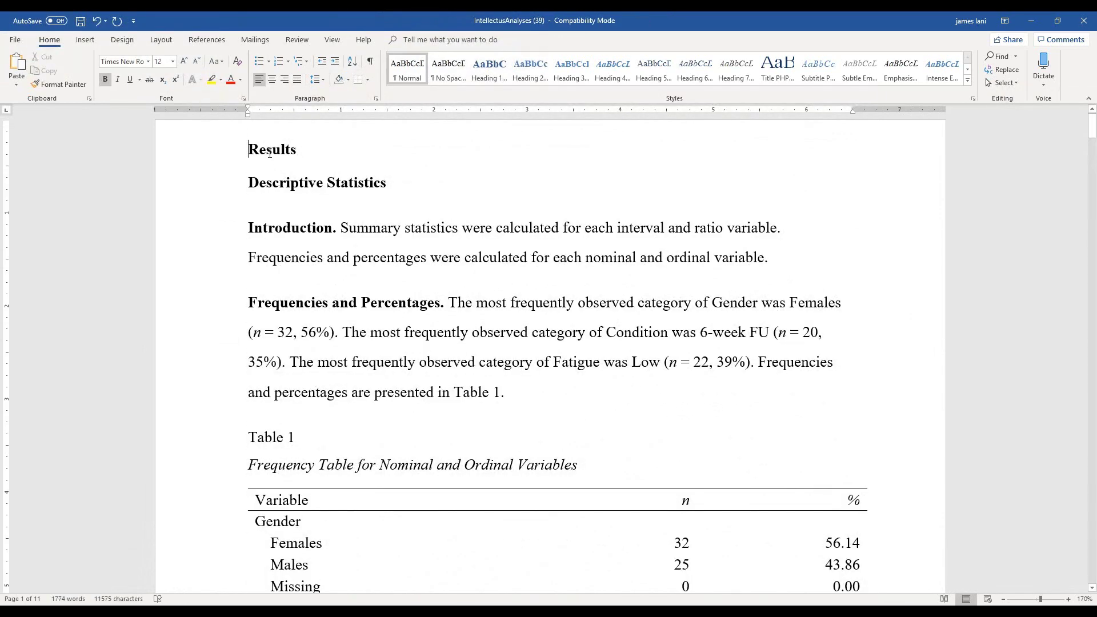
{"action": "double_click", "coordinate": [270, 149]}
{"action": "left_click", "coordinate": [272, 80]}
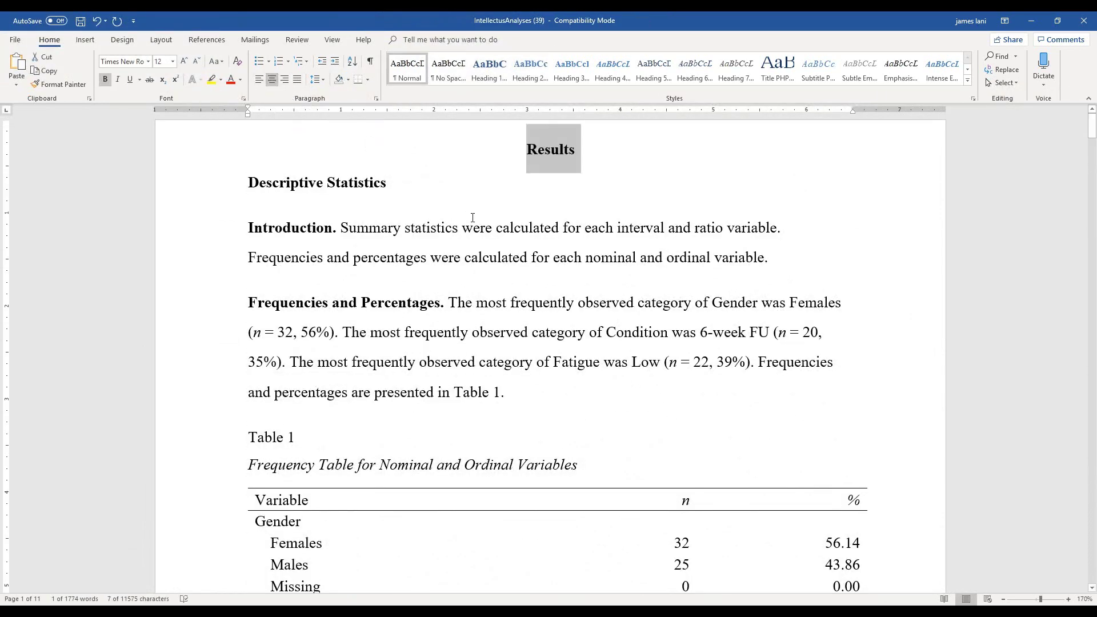
- Shrink the Figure 2 residuals scatterplot by dragging its corner handle
{"action": "scroll", "coordinate": [531, 287], "scroll_direction": "down", "scroll_amount": 1}
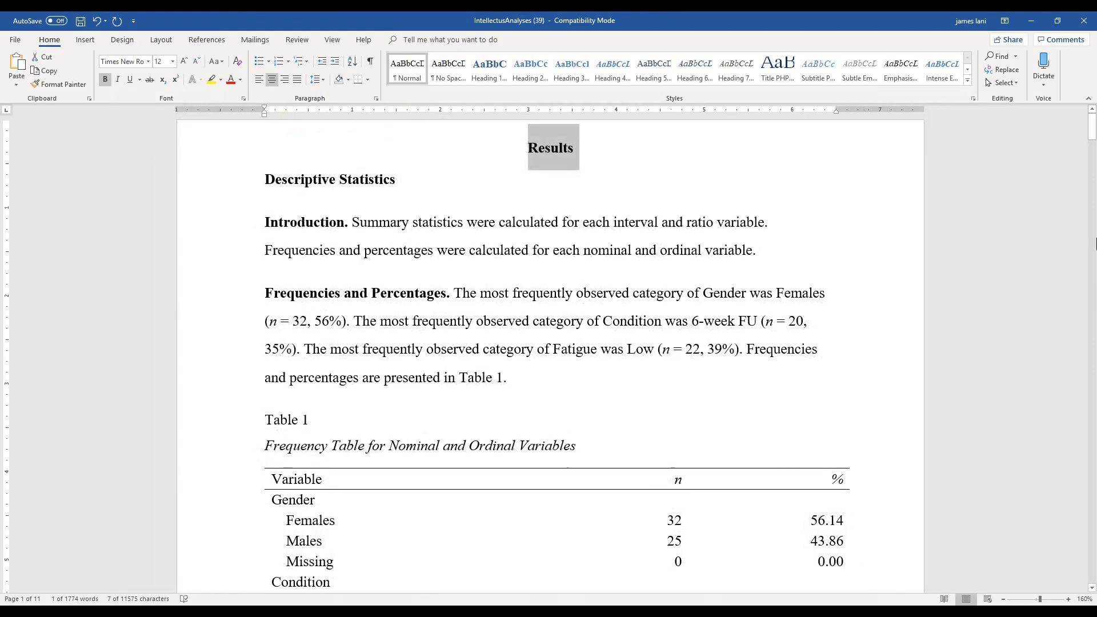
{"action": "left_click_drag", "start_coordinate": [1092, 131], "coordinate": [1093, 240]}
{"action": "left_click", "coordinate": [563, 415]}
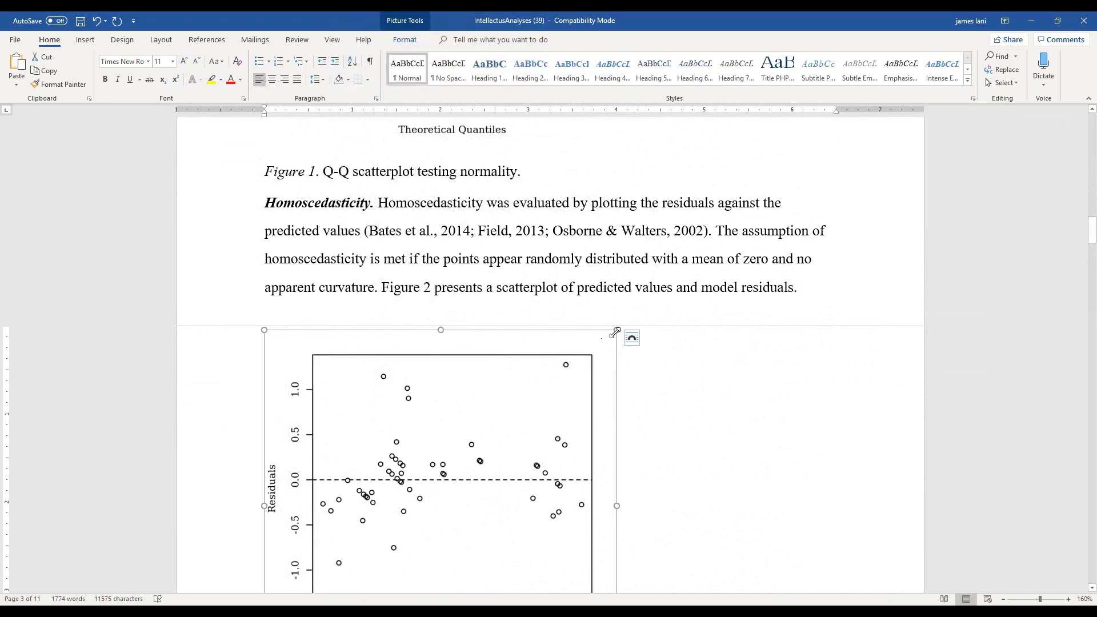
{"action": "left_click_drag", "start_coordinate": [616, 331], "coordinate": [529, 384]}
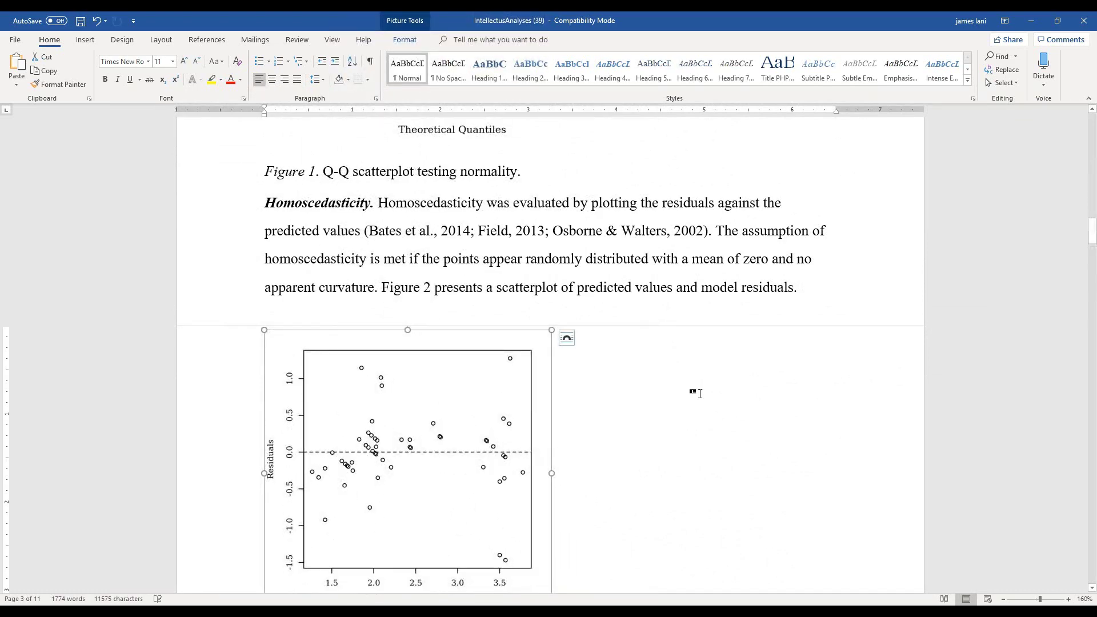
- Delete the d column from Table 5
{"action": "scroll", "coordinate": [703, 391], "scroll_direction": "down", "scroll_amount": 10}
{"action": "scroll", "coordinate": [702, 391], "scroll_direction": "down", "scroll_amount": 20}
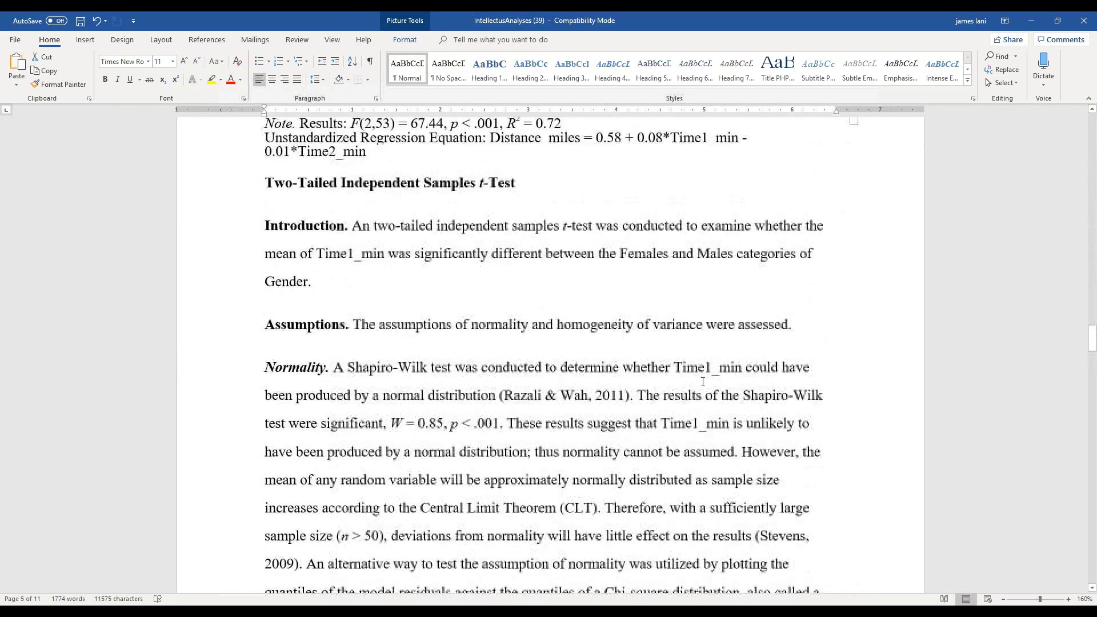
{"action": "scroll", "coordinate": [702, 380], "scroll_direction": "down", "scroll_amount": 20}
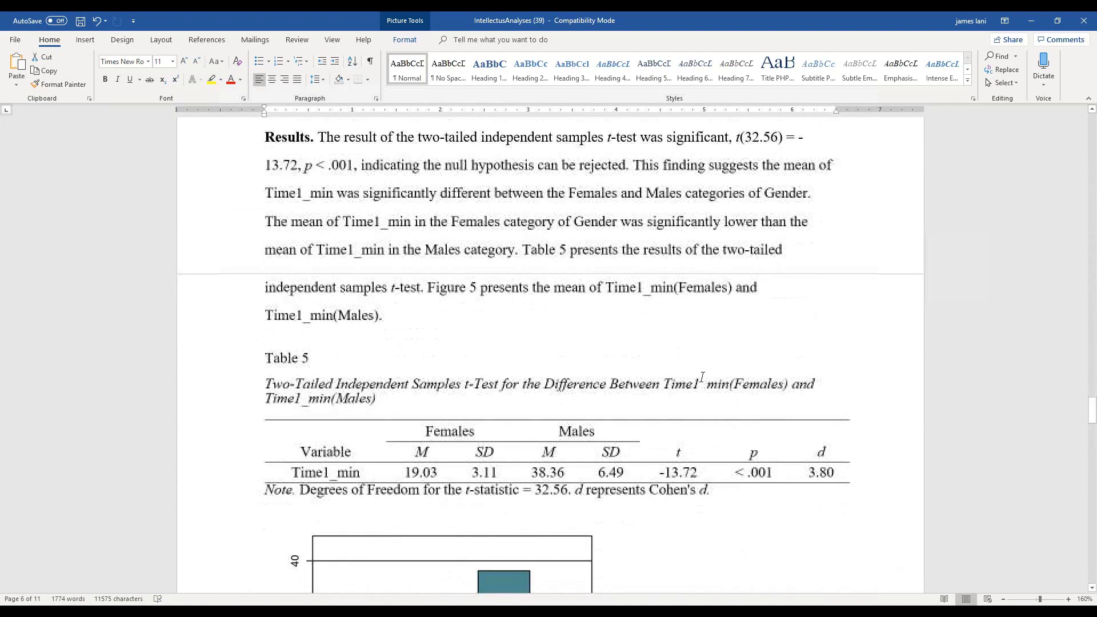
{"action": "scroll", "coordinate": [702, 377], "scroll_direction": "down", "scroll_amount": 5}
{"action": "scroll", "coordinate": [826, 424], "scroll_direction": "up", "scroll_amount": 10}
{"action": "left_click", "coordinate": [823, 417]}
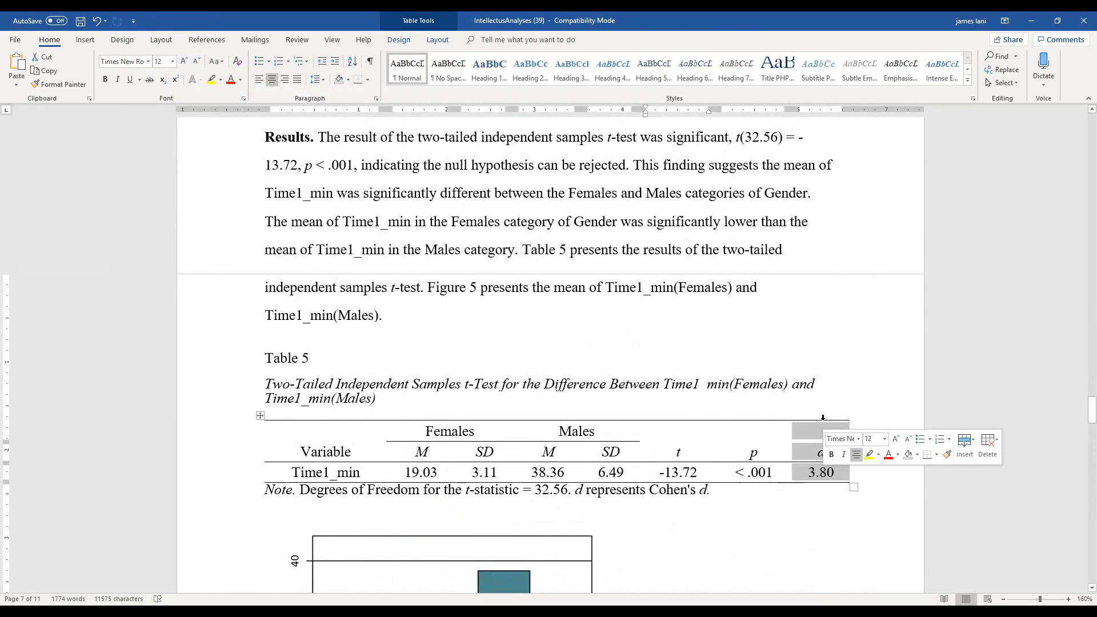
{"action": "key", "text": "BackSpace"}
- Select the References heading at the end of the report
{"action": "scroll", "coordinate": [817, 376], "scroll_direction": "down", "scroll_amount": 10}
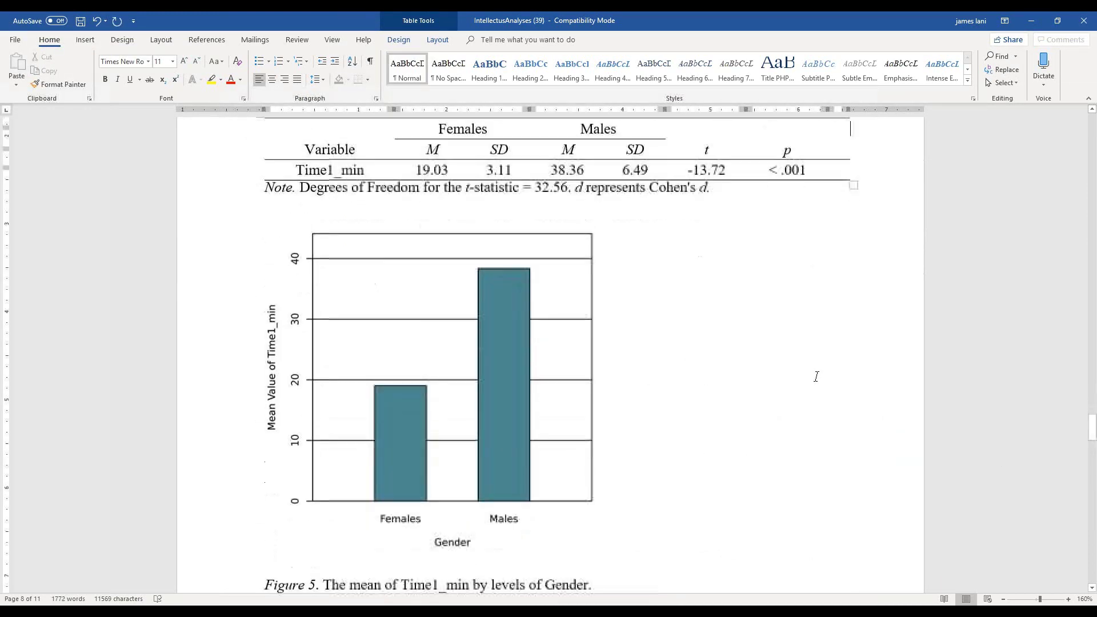
{"action": "scroll", "coordinate": [784, 377], "scroll_direction": "down", "scroll_amount": 15}
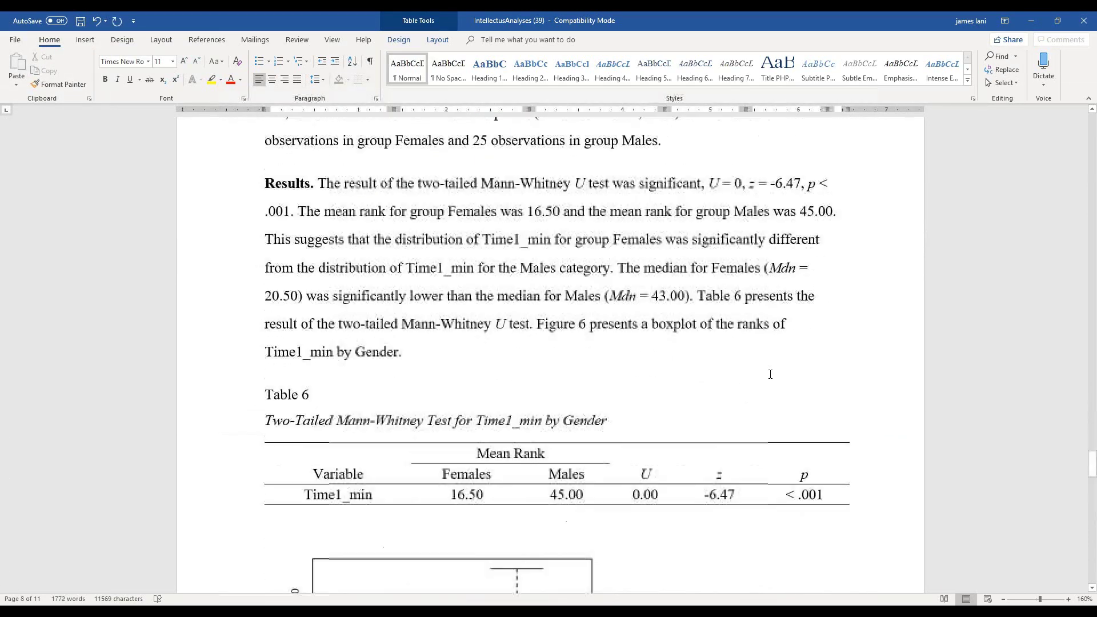
{"action": "scroll", "coordinate": [764, 377], "scroll_direction": "down", "scroll_amount": 5}
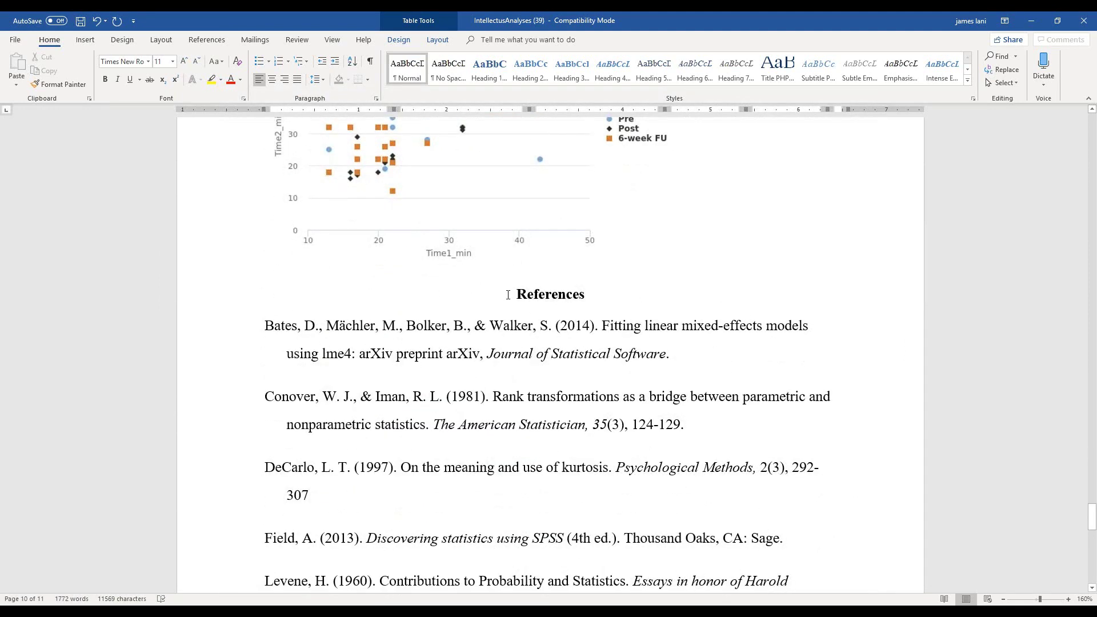
{"action": "left_click_drag", "start_coordinate": [509, 294], "coordinate": [592, 295]}
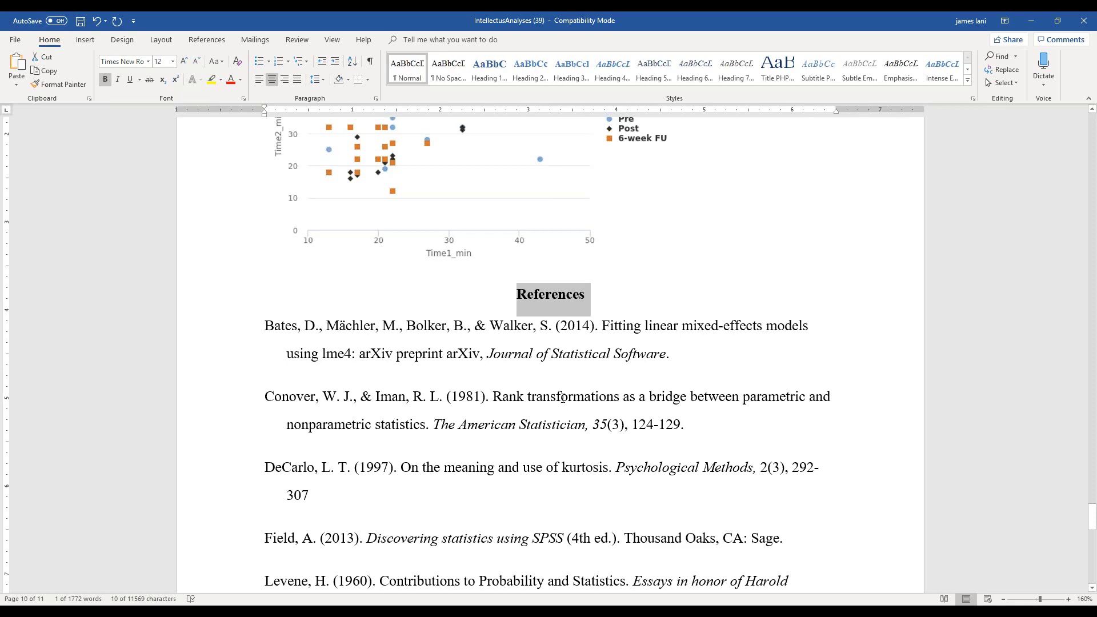
{"action": "scroll", "coordinate": [563, 398], "scroll_direction": "up", "scroll_amount": 15}
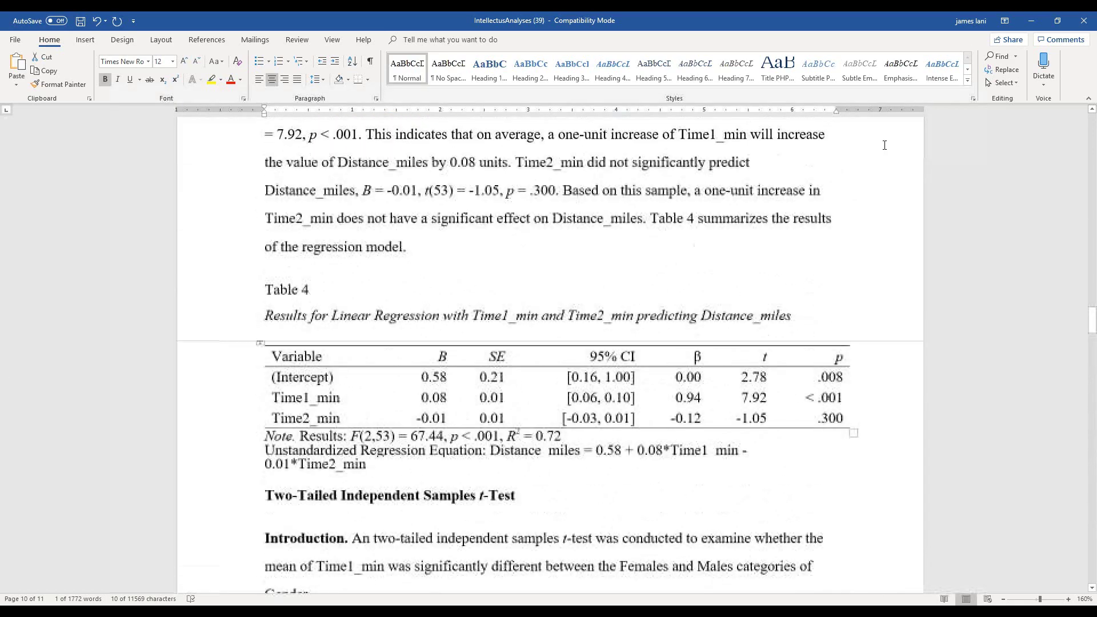
- Minimize Word and open the Share options for project JIm2 from the Projects list
{"action": "left_click", "coordinate": [1034, 21]}
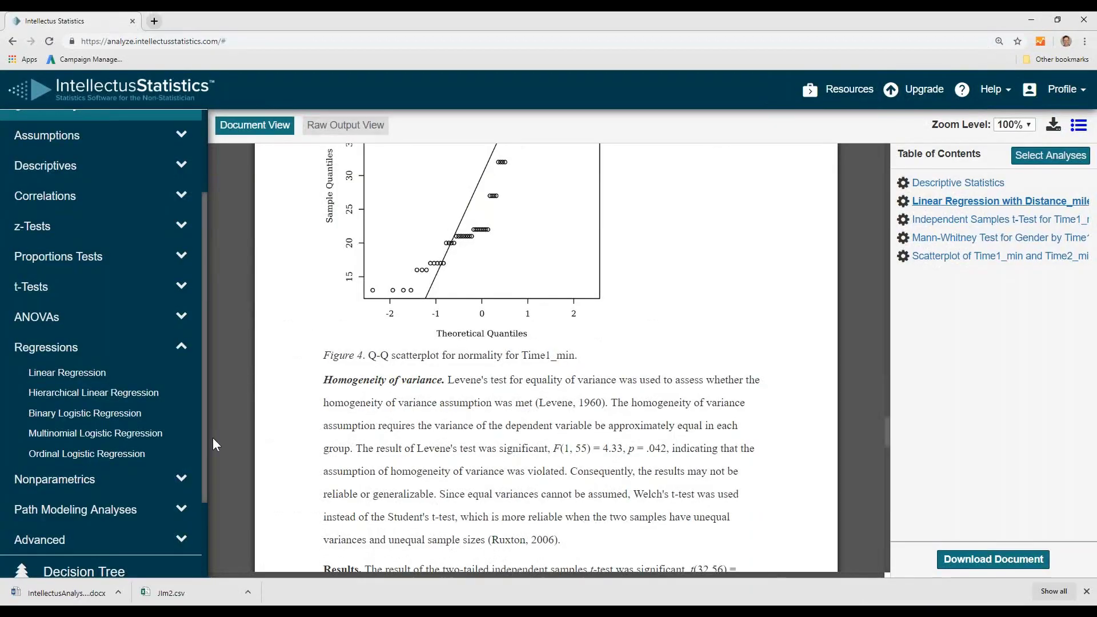
{"action": "scroll", "coordinate": [112, 339], "scroll_direction": "up", "scroll_amount": 2}
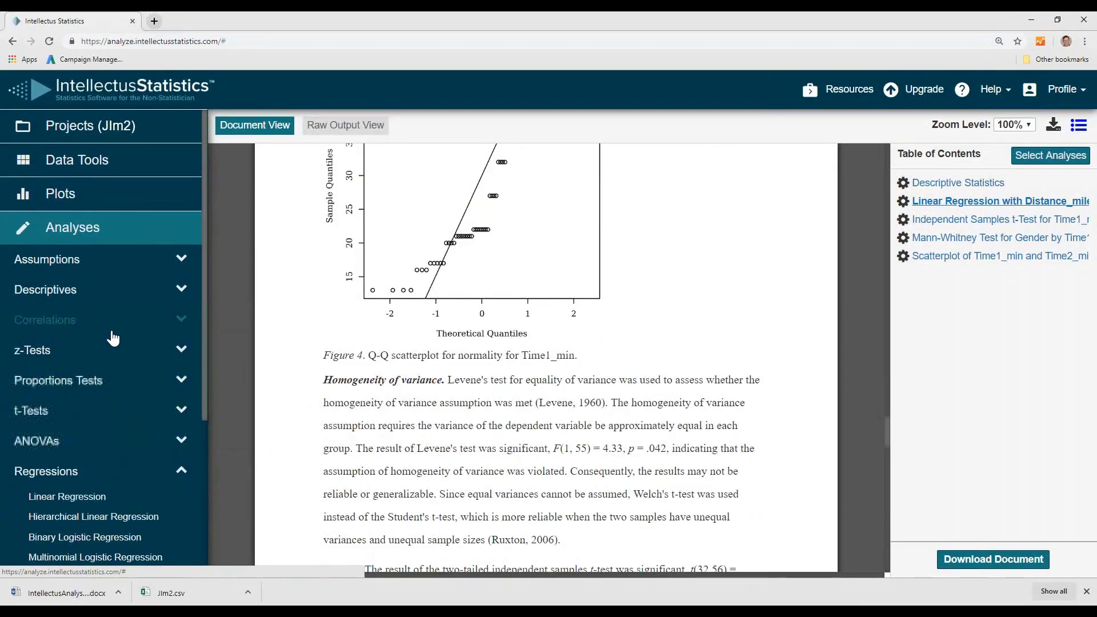
{"action": "left_click", "coordinate": [73, 133]}
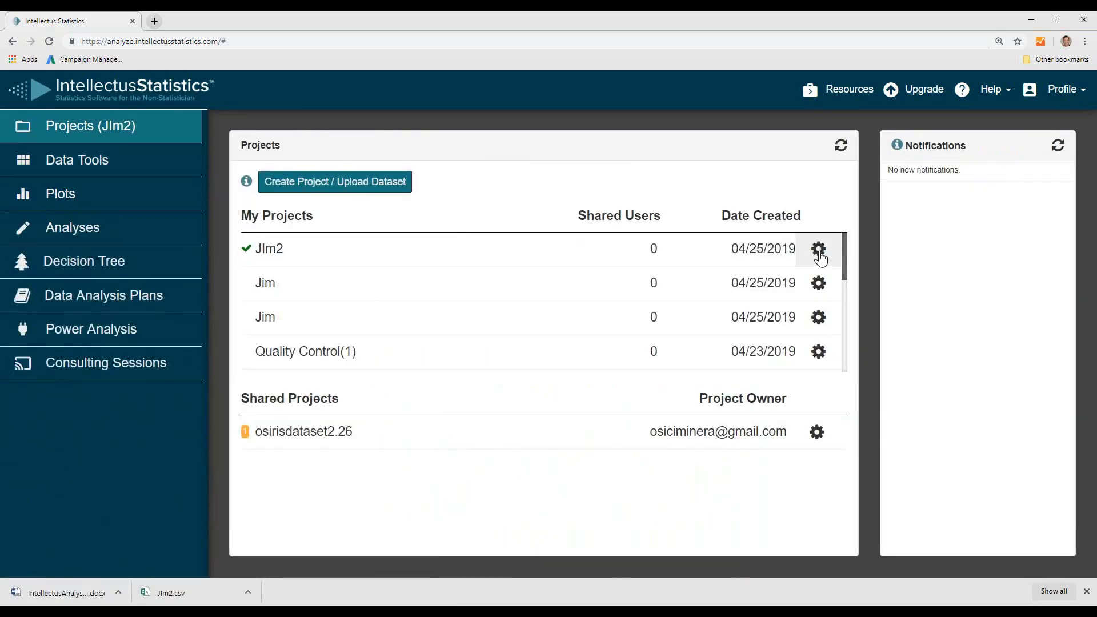
{"action": "left_click", "coordinate": [820, 255]}
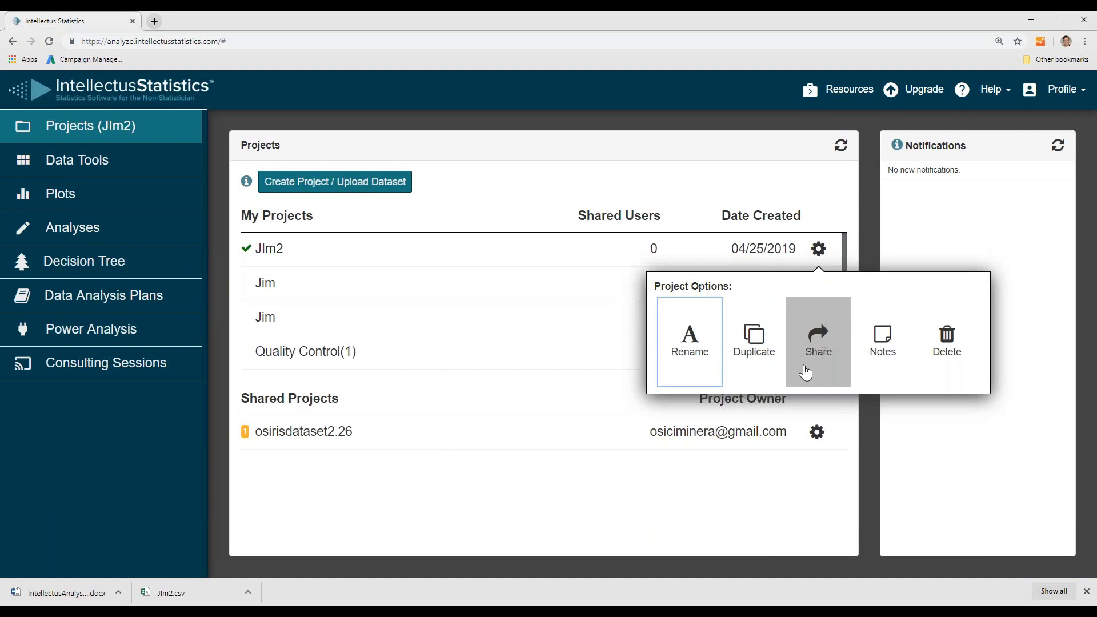
{"action": "left_click", "coordinate": [819, 341]}
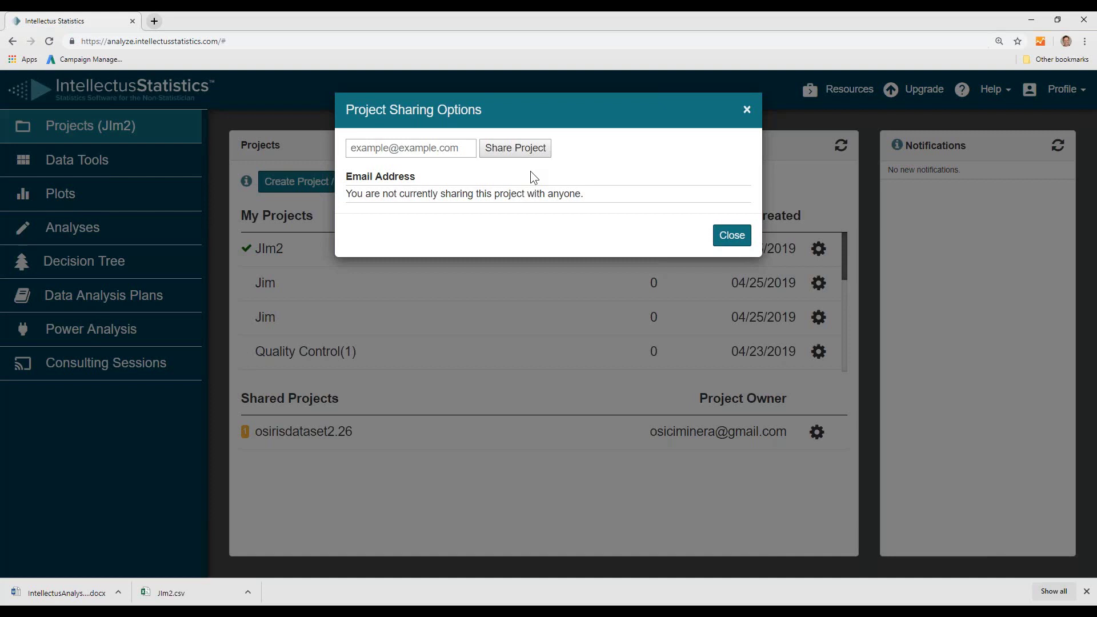
- Close the sharing dialog and follow the Resources page link to the Intellectus YouTube channel
{"action": "left_click", "coordinate": [746, 110]}
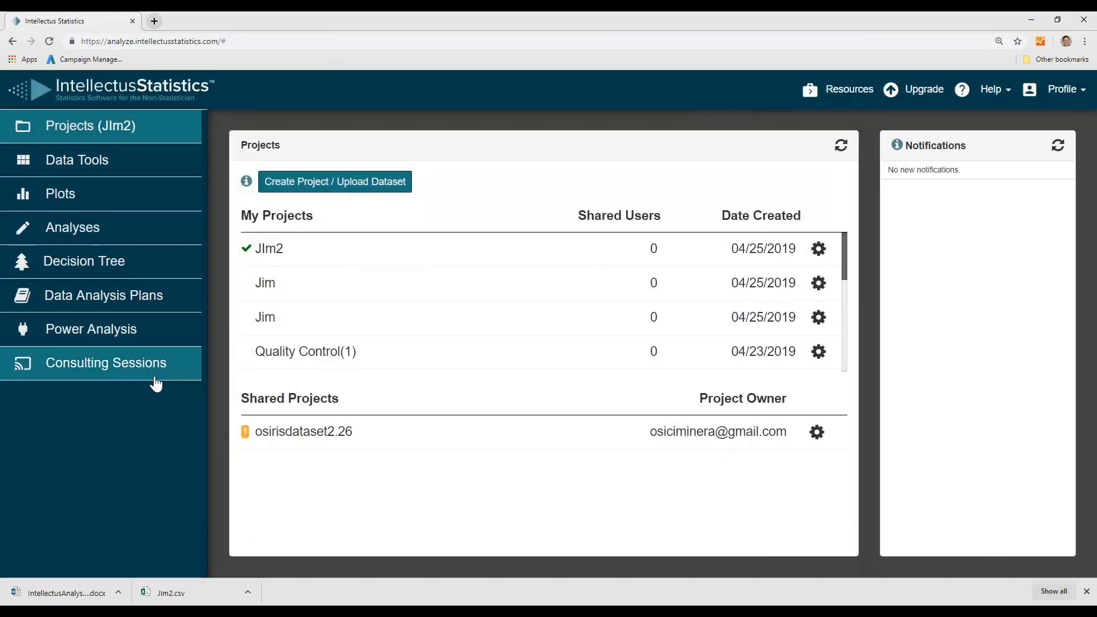
{"action": "left_click", "coordinate": [837, 90]}
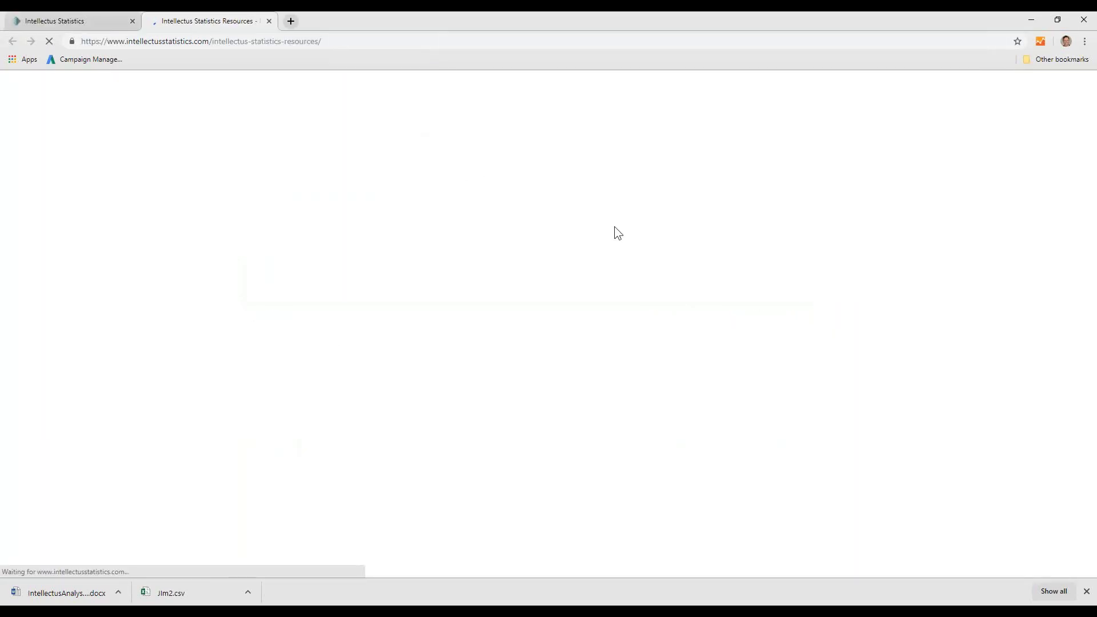
{"action": "scroll", "coordinate": [608, 266], "scroll_direction": "down", "scroll_amount": 7}
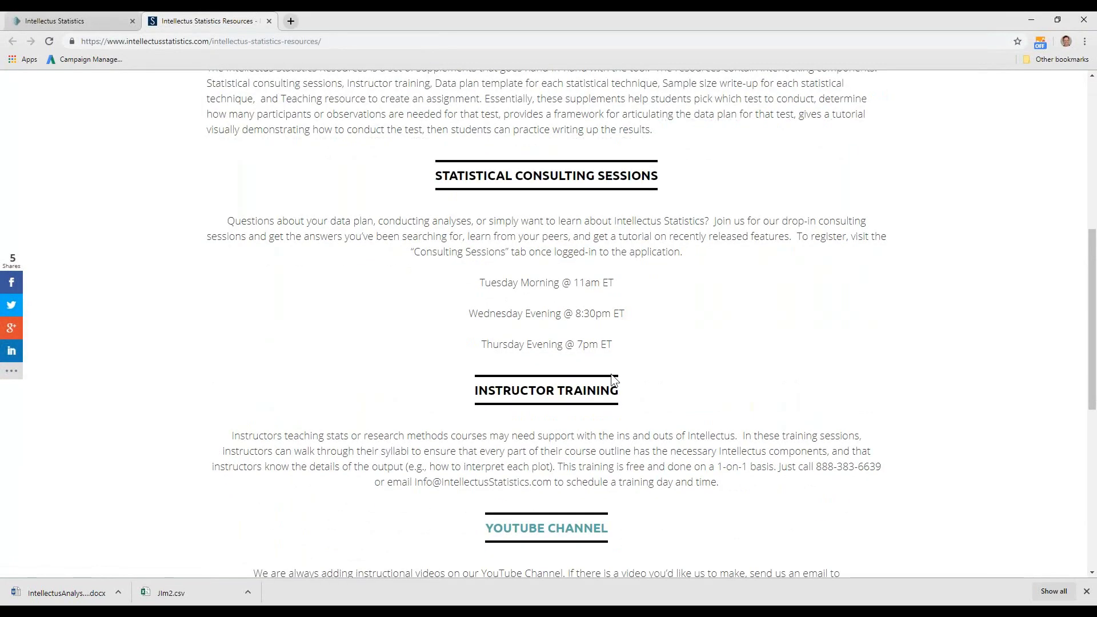
{"action": "scroll", "coordinate": [698, 280], "scroll_direction": "down", "scroll_amount": 7}
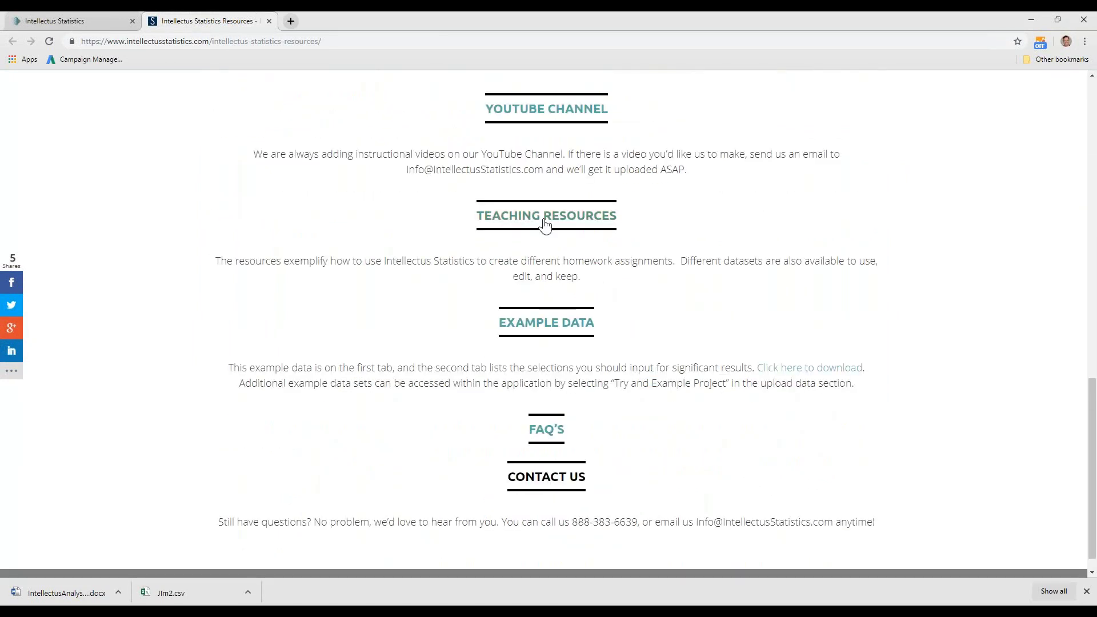
{"action": "left_click", "coordinate": [534, 113]}
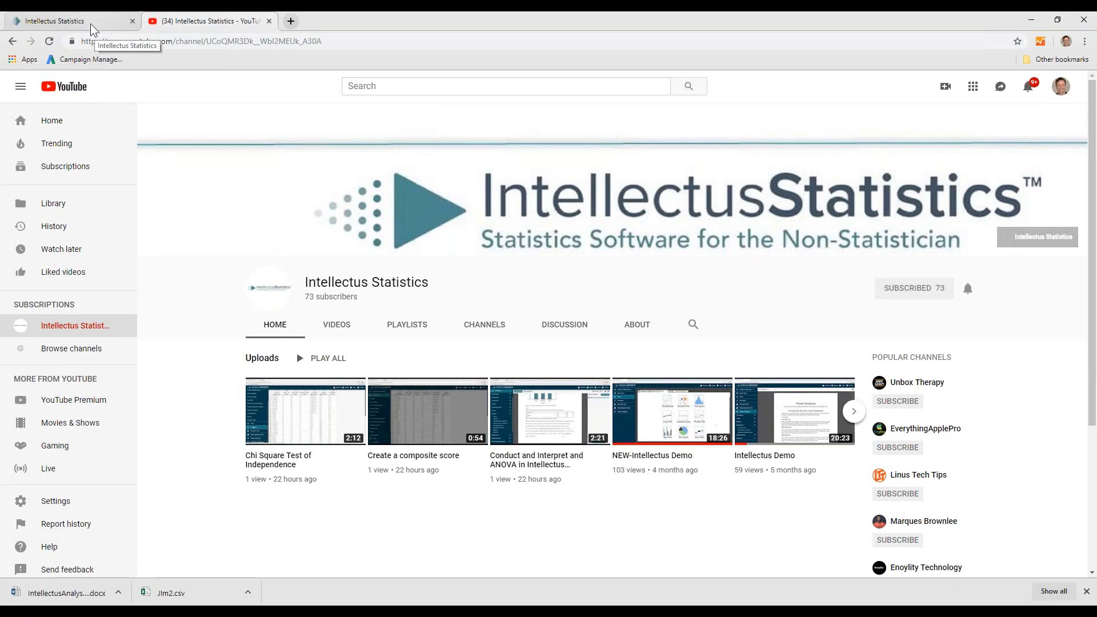
- Register for the Apr 24, 08:30 pm EDT drop-in consulting session and dismiss the success message
{"action": "left_click", "coordinate": [91, 23]}
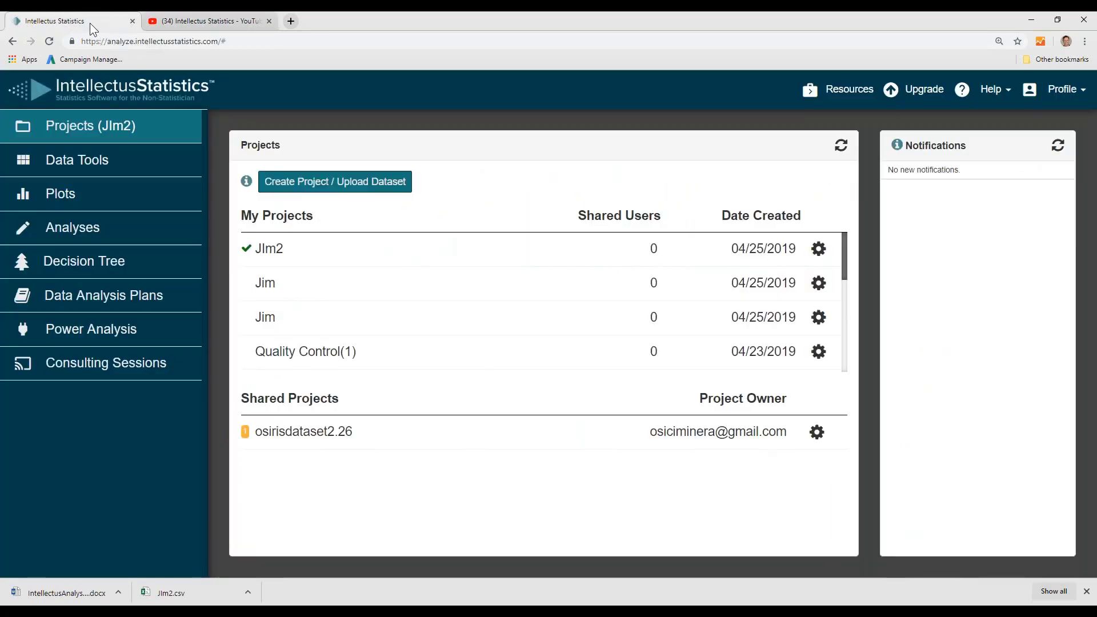
{"action": "left_click", "coordinate": [89, 372]}
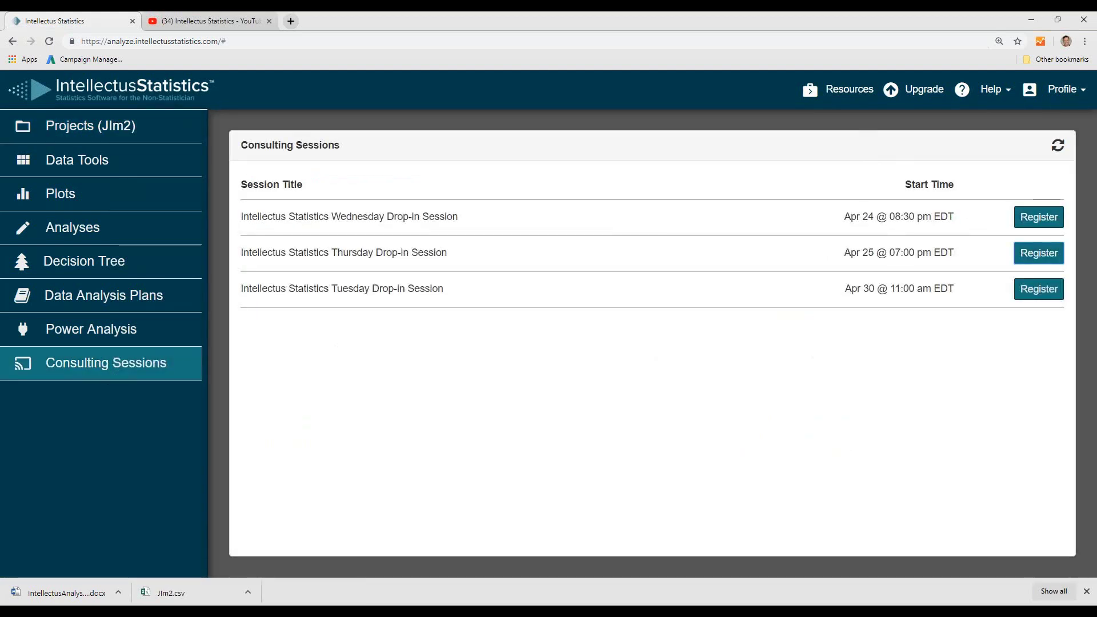
{"action": "left_click", "coordinate": [1039, 254]}
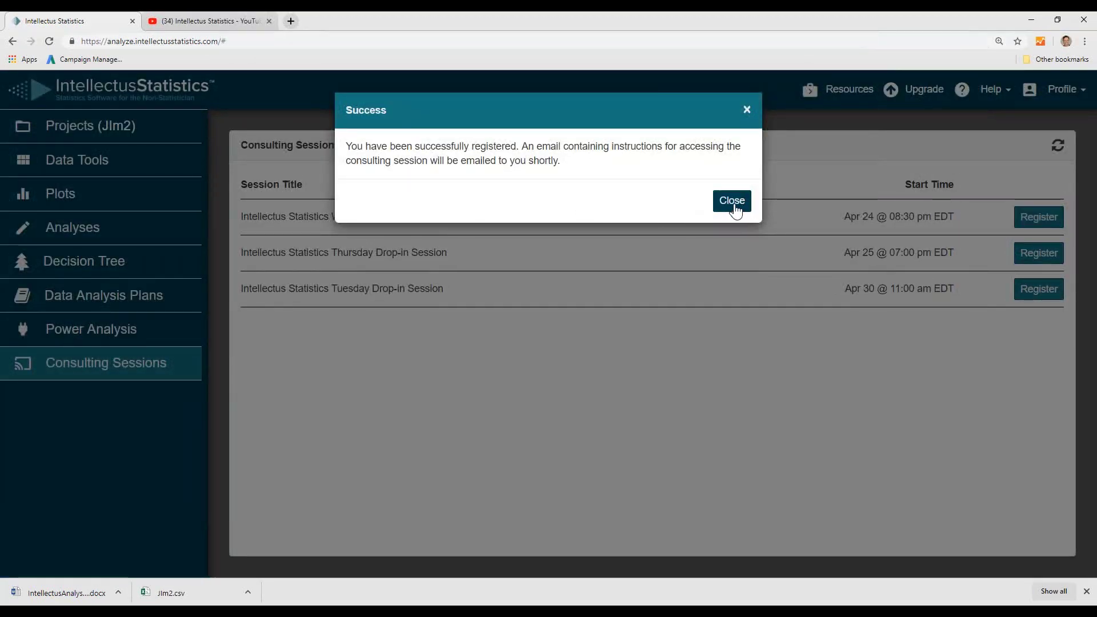
{"action": "left_click", "coordinate": [733, 204]}
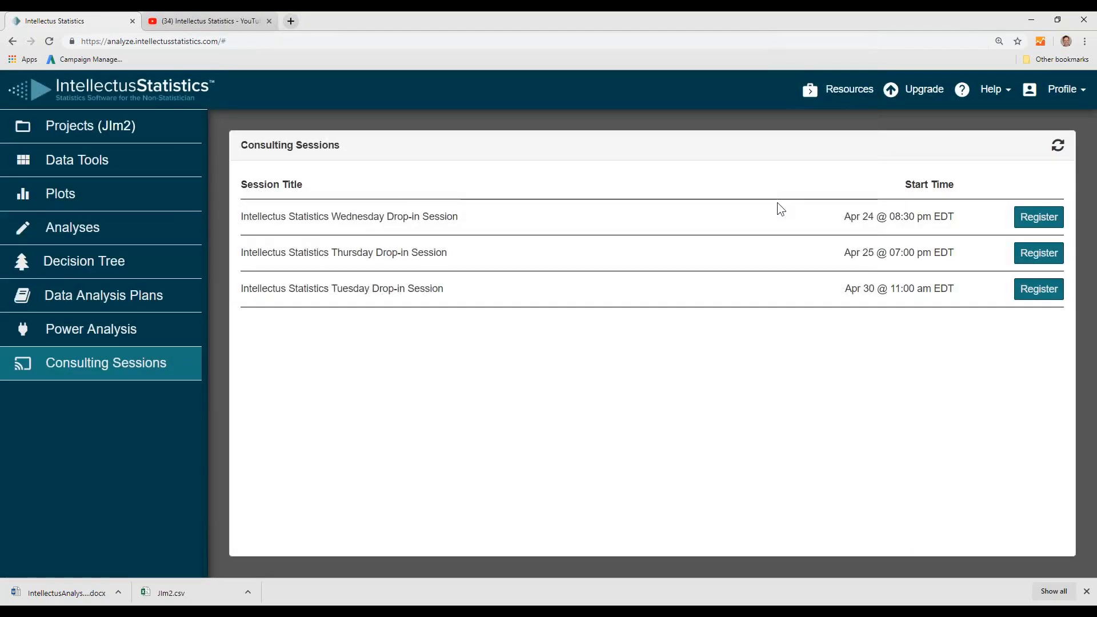